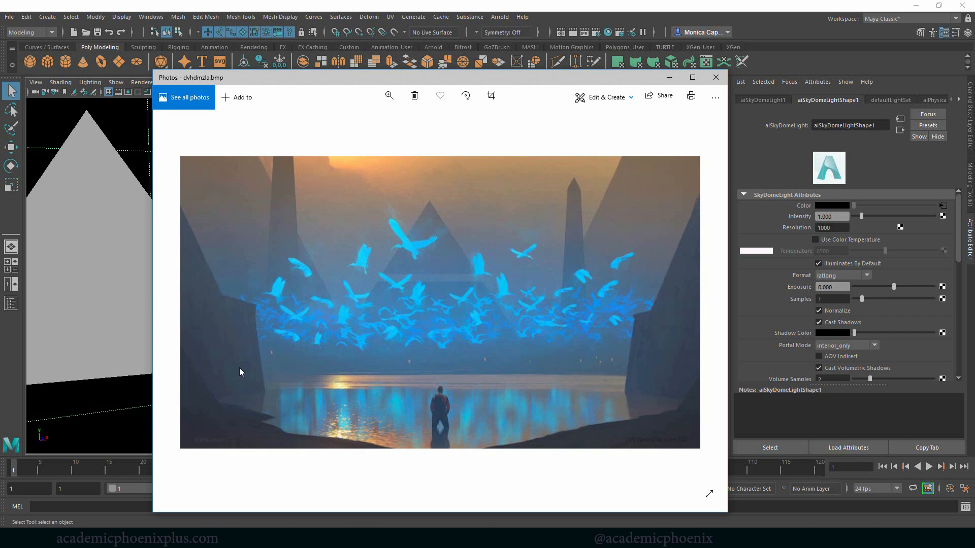
Step: Close the reference image, then select the large rear right pyramid and switch to the UV Editing workspace
click(722, 77)
alt+drag(534, 218, 528, 224)
click(547, 218)
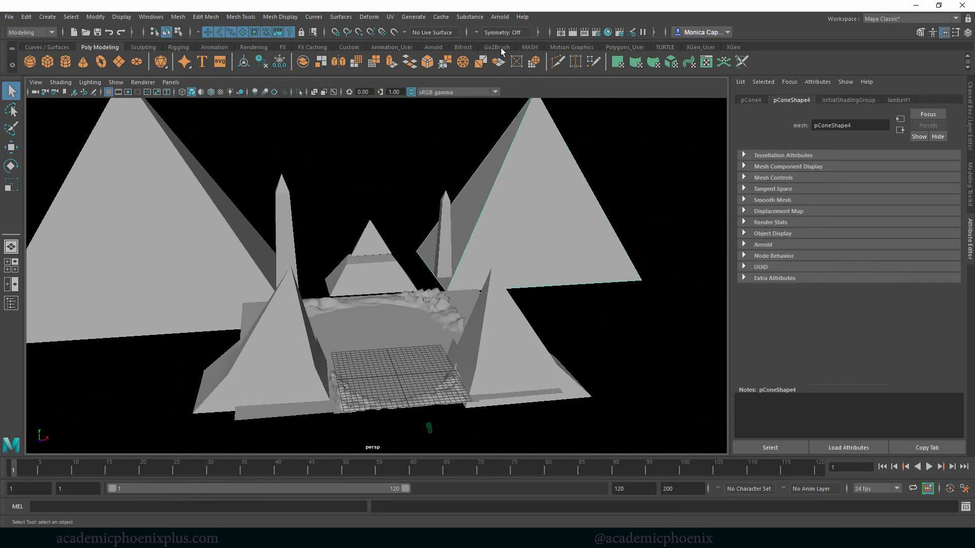
click(390, 17)
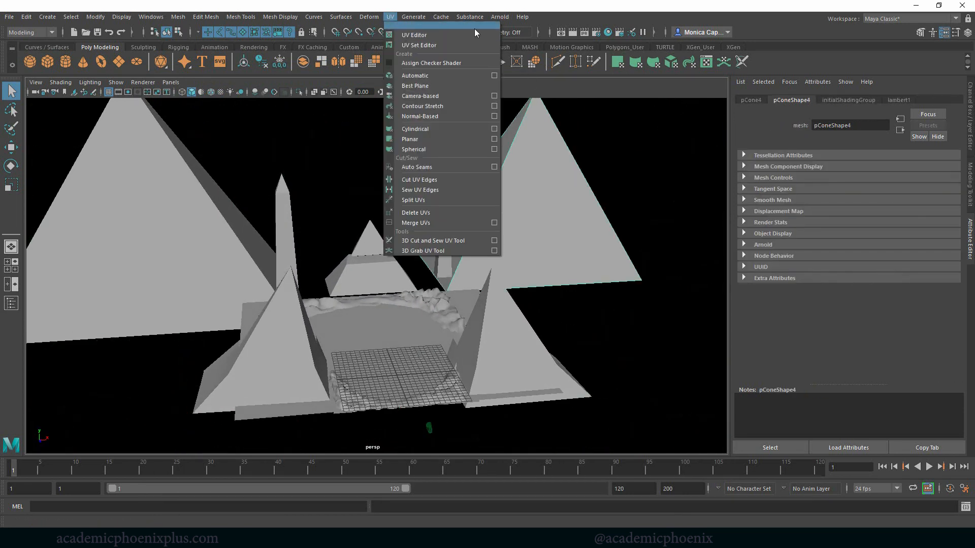
click(883, 20)
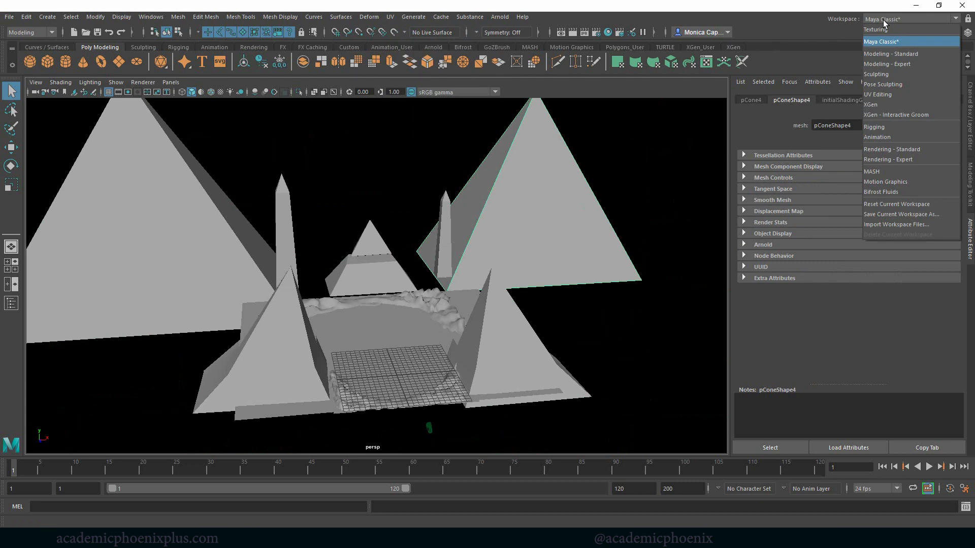
click(877, 94)
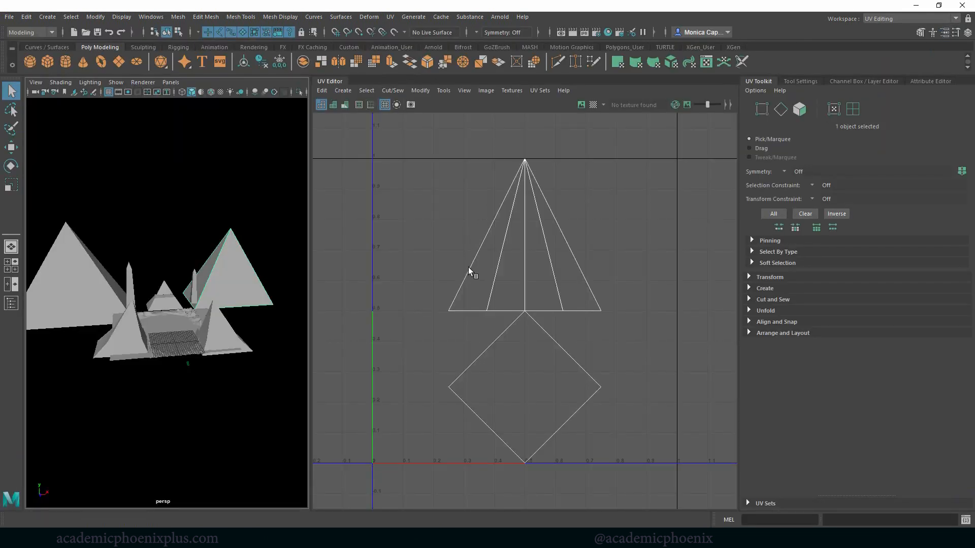
Step: Display the checker pattern on the selected pyramid and apply an automatic UV projection to it
click(591, 105)
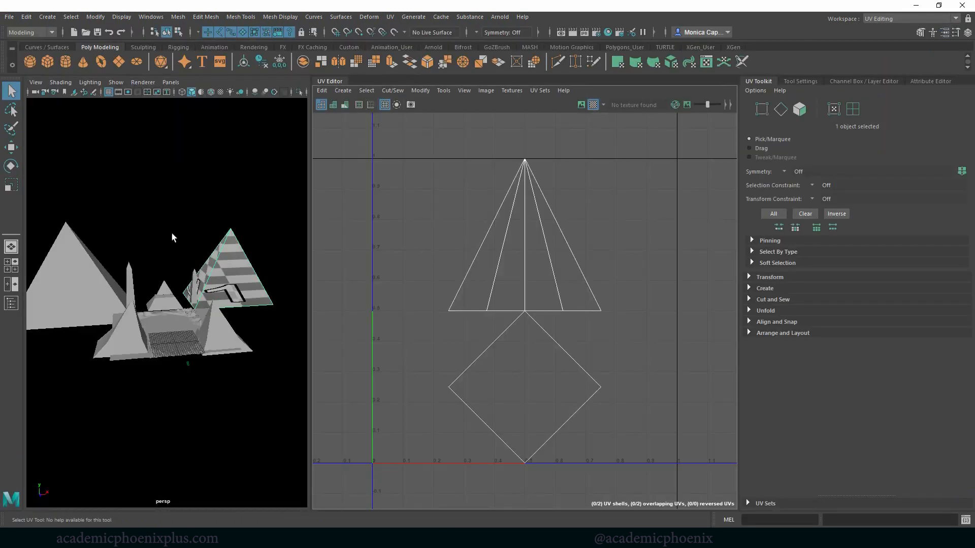
alt+drag(172, 235, 237, 279)
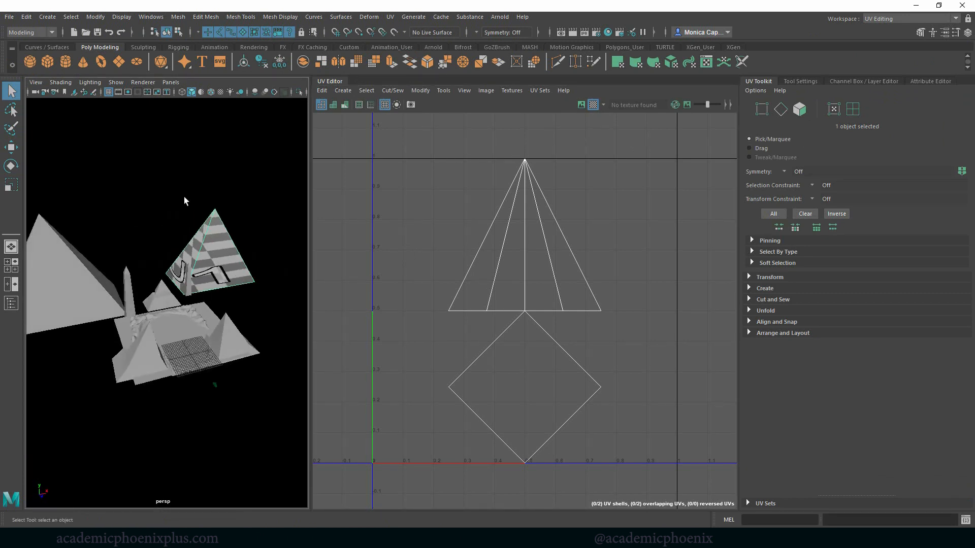
click(53, 32)
click(389, 17)
click(418, 75)
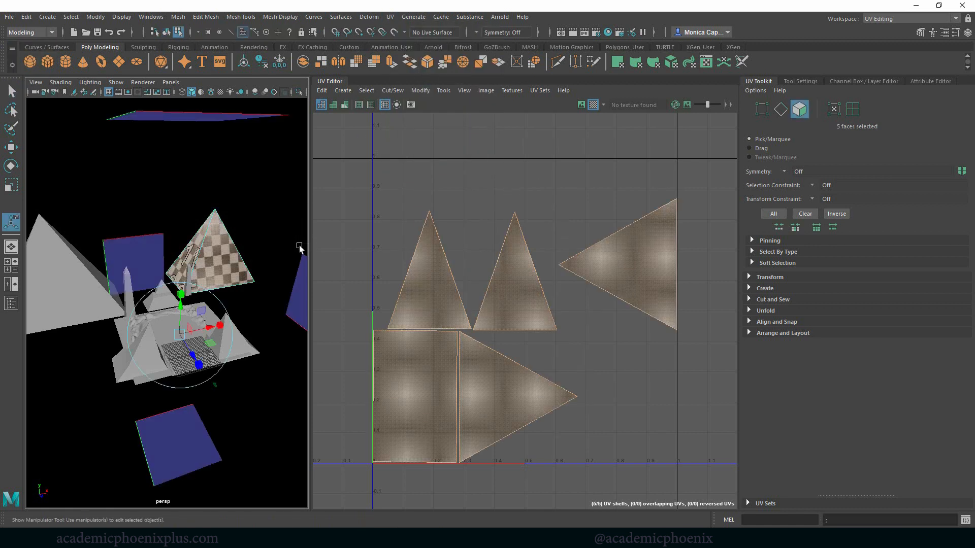
mouse_move(226, 233)
alt+mouse_down()
mouse_move(246, 246)
mouse_move(205, 242)
mouse_move(216, 242)
alt+mouse_up()
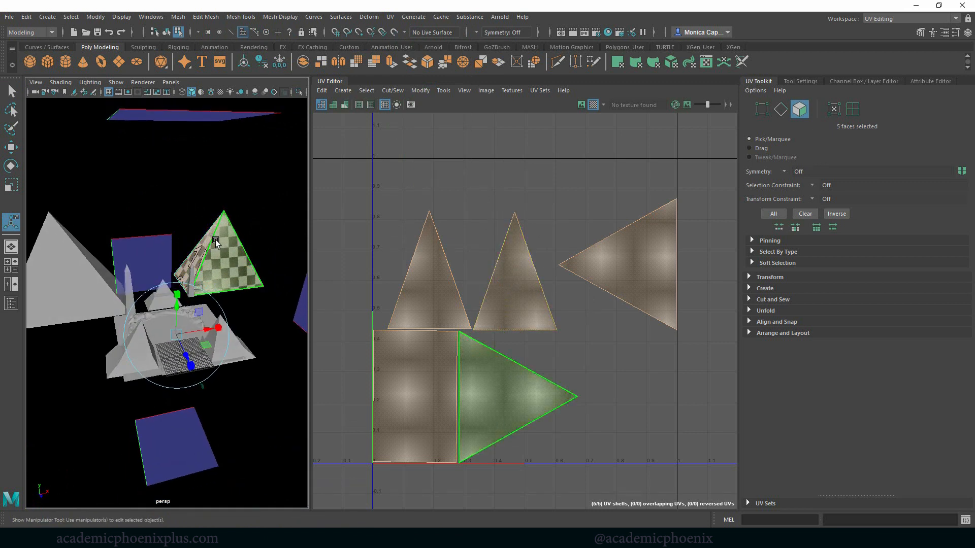
right_drag(228, 233, 249, 235)
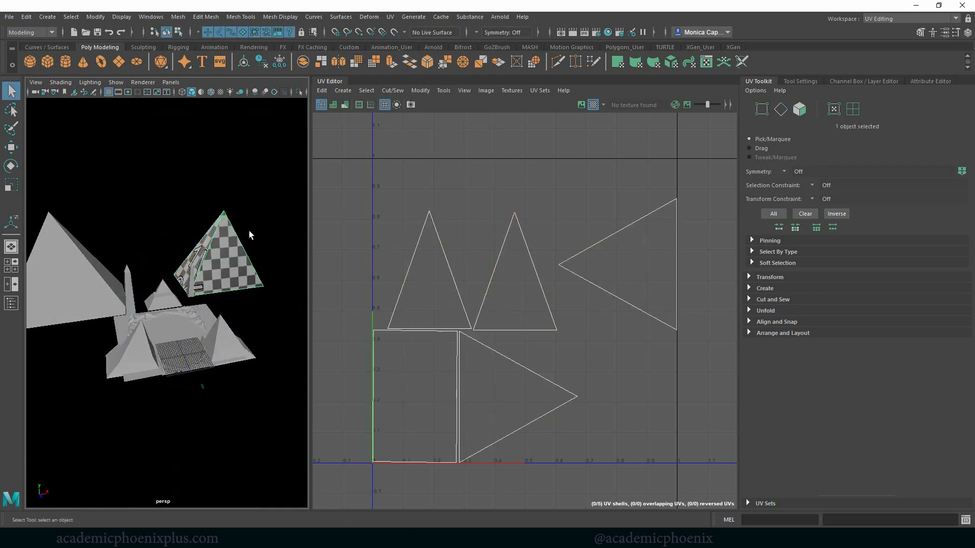
Step: Stitch the pyramid's four triangular side shells together along their shared slanted edges into one fan-shaped UV shell
right_drag(465, 267, 461, 246)
click(211, 250)
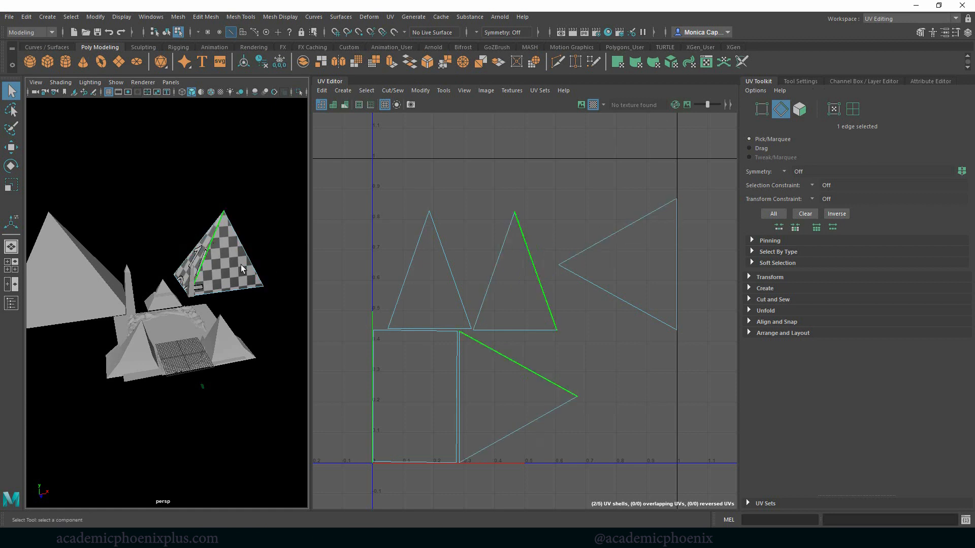
click(773, 299)
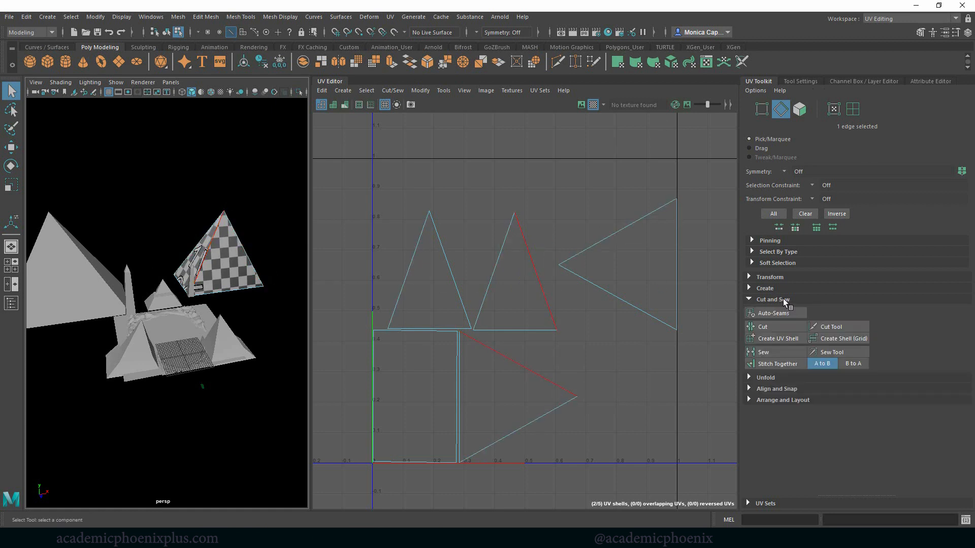
click(786, 364)
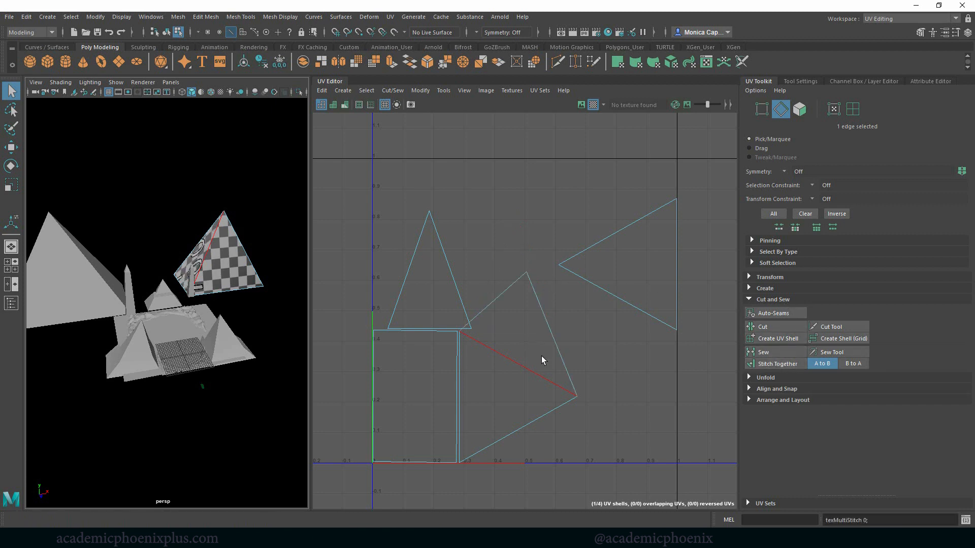
click(249, 260)
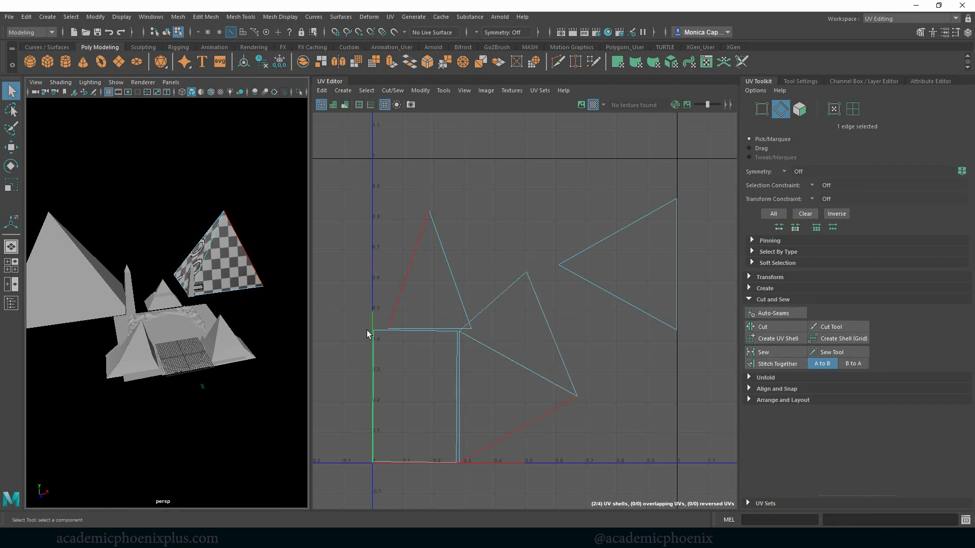
shift+right_drag(498, 337, 497, 361)
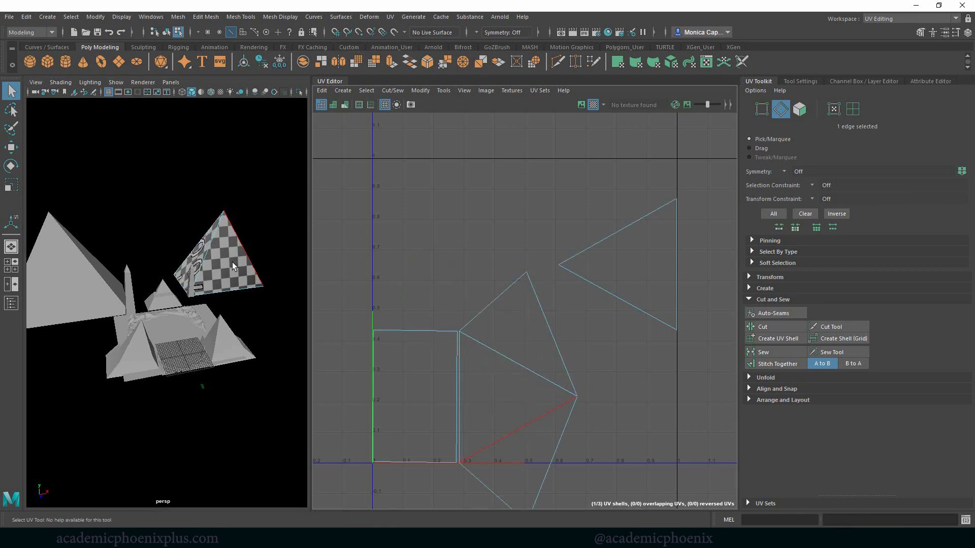
click(203, 240)
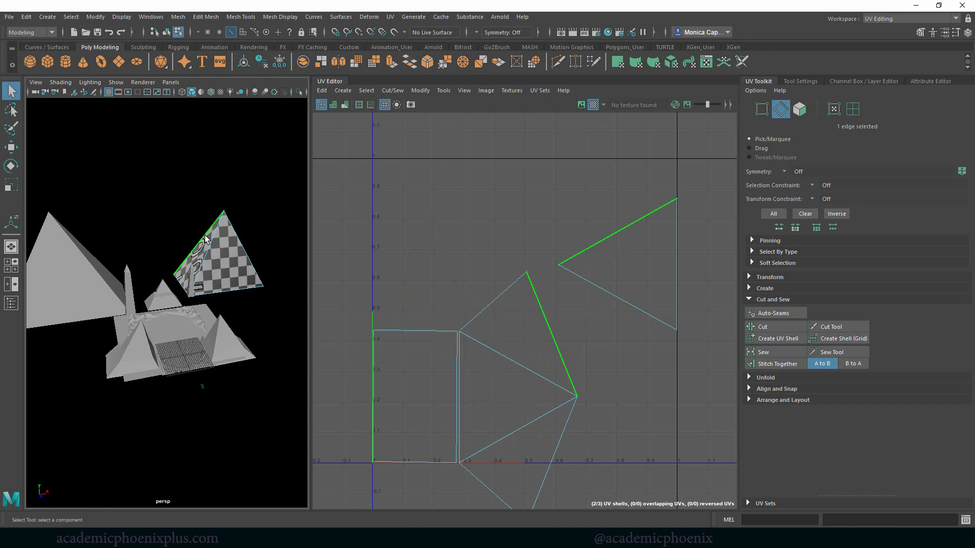
shift+right_drag(549, 293, 540, 352)
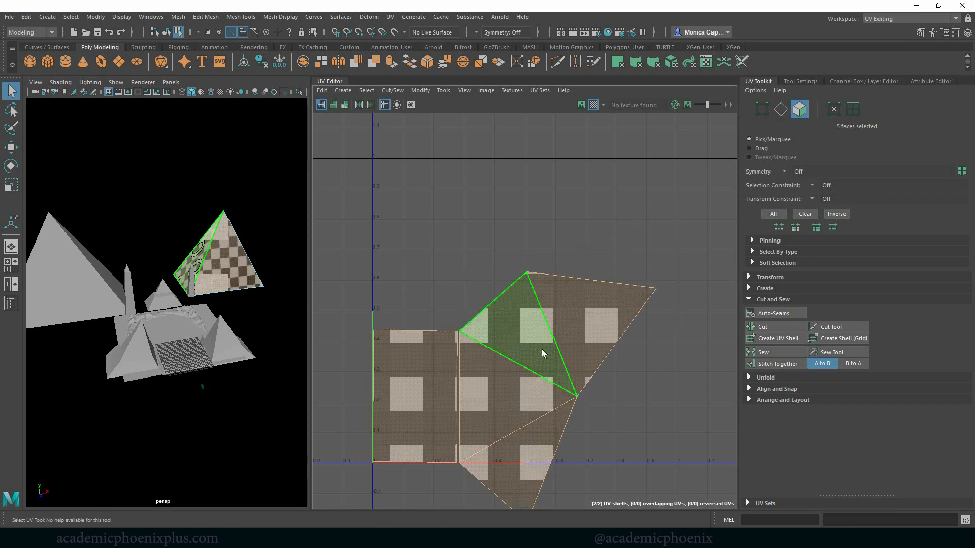
Step: Move, rotate and scale the fan-shaped side shell so it fits upright within the upper part of the UV tile
key(w)
drag(557, 398, 559, 283)
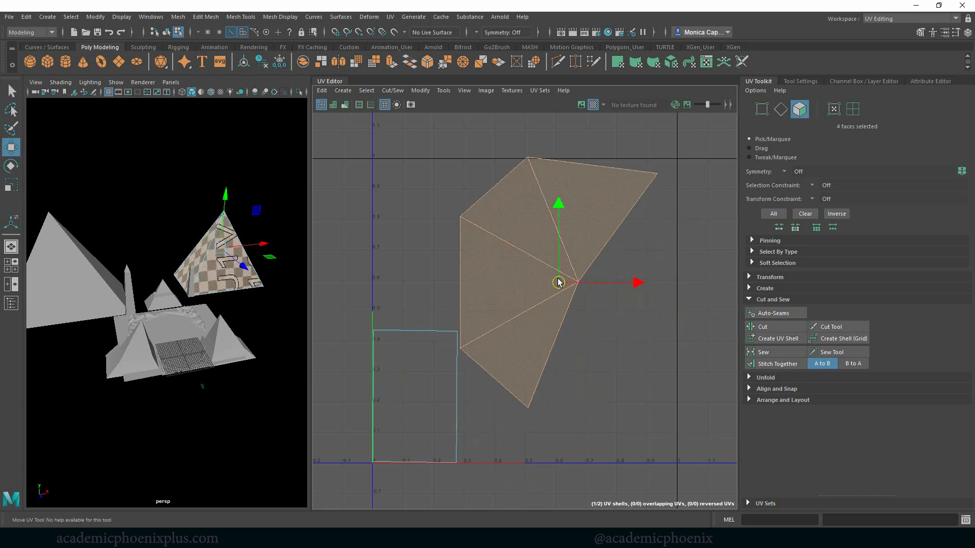
key(e)
drag(594, 213, 470, 238)
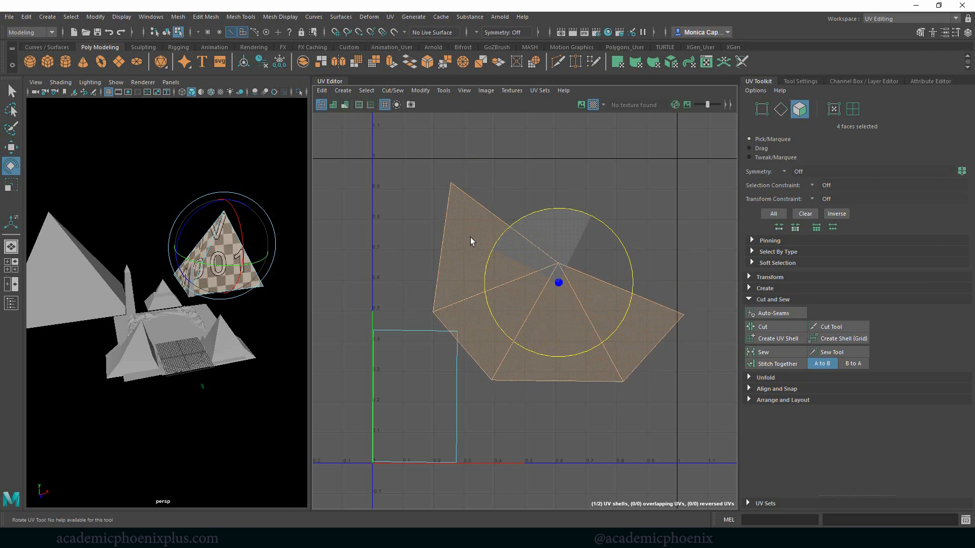
key(w)
drag(567, 288, 527, 281)
key(r)
key(w)
key(r)
key(w)
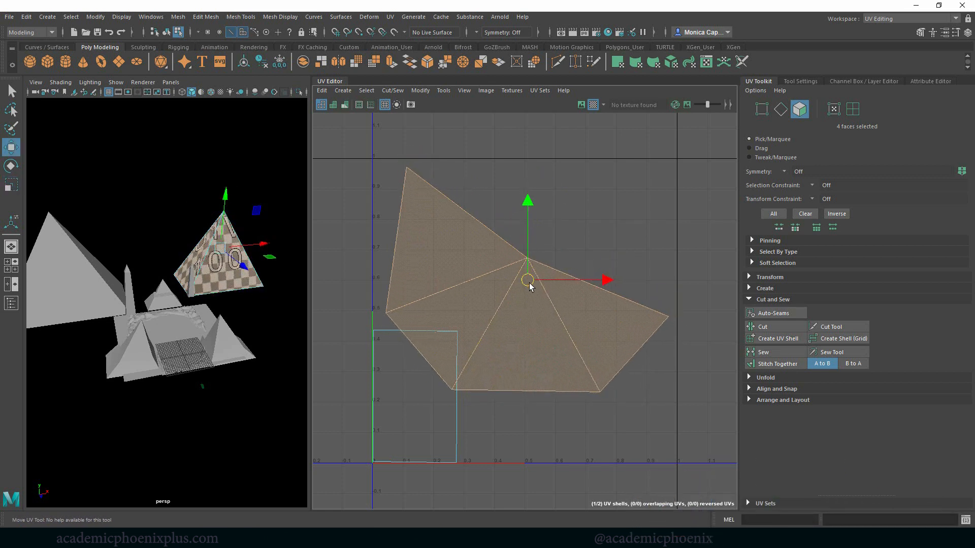
Step: Shrink the pyramid's base shell and place it near the UV origin, clear of the side shell, and return to object selection
click(419, 421)
key(r)
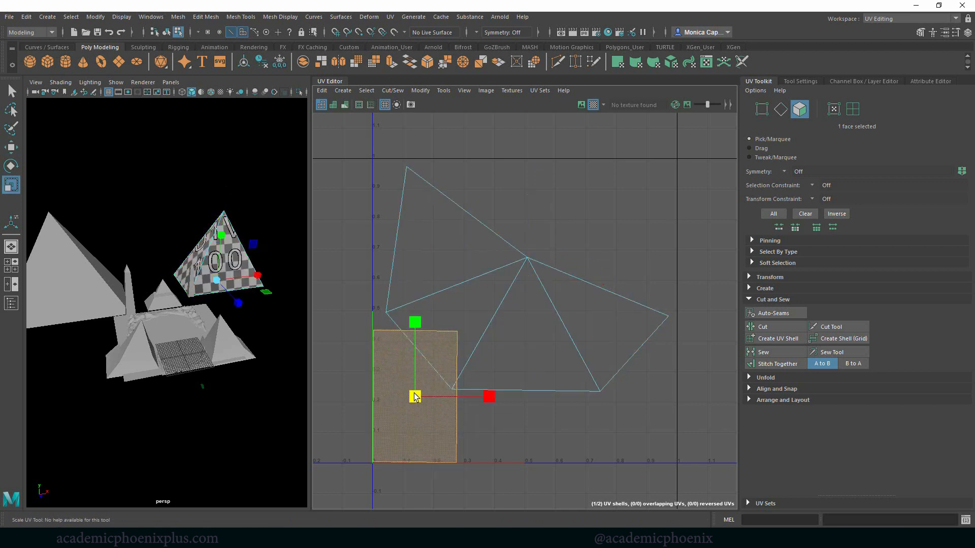
drag(416, 397, 405, 418)
key(w)
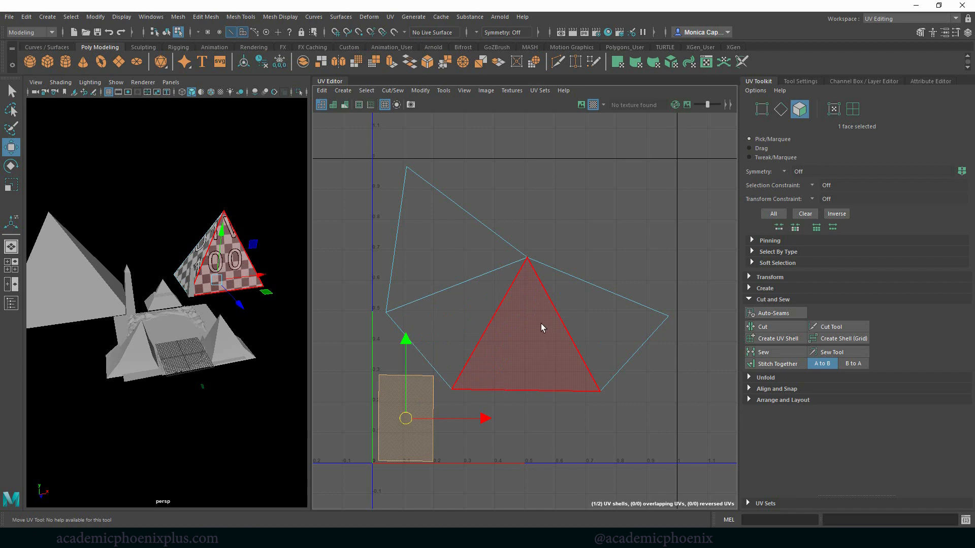
click(265, 228)
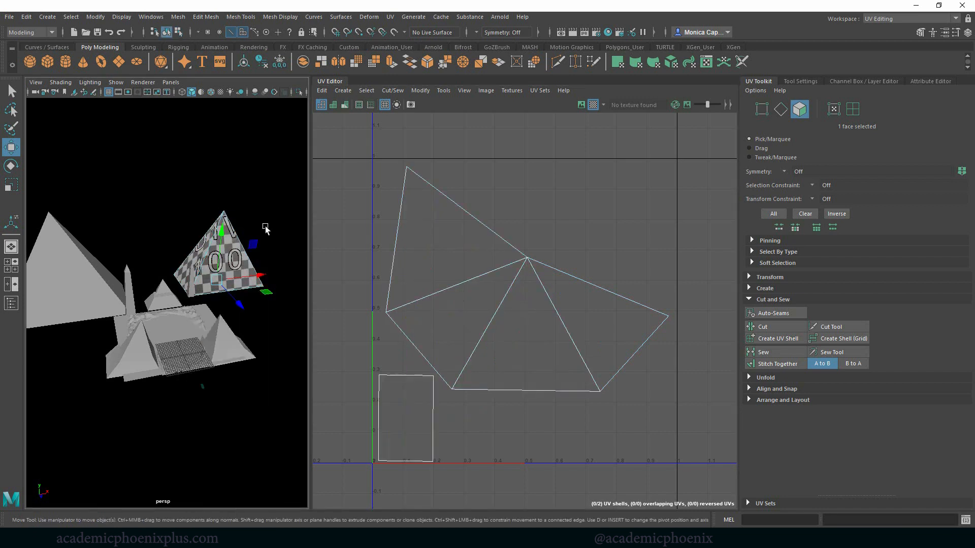
key(F8)
Step: Transfer all UV and color sets from the rear right pyramid to the rear left one using Component sample space, and compare both layouts
alt+drag(265, 228, 209, 278)
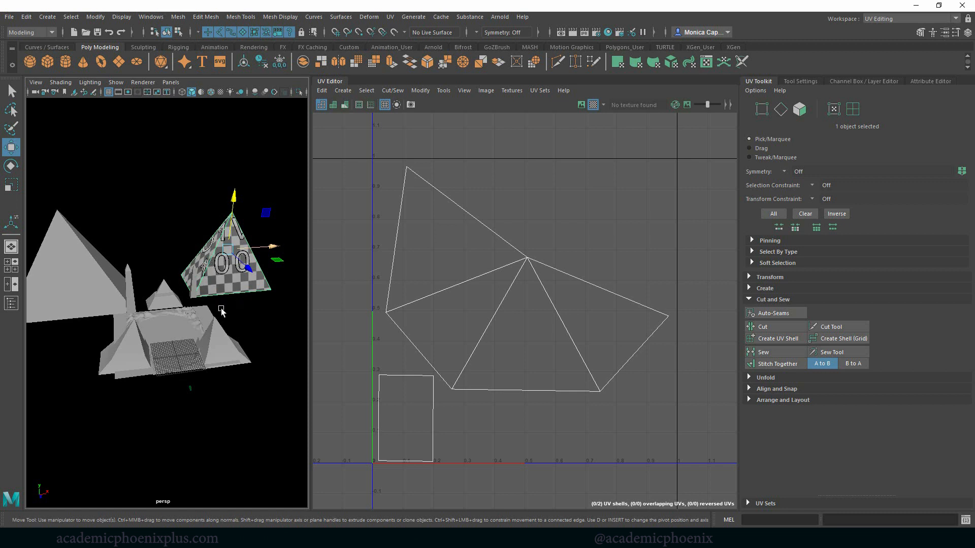
key(super)
shift+click(95, 277)
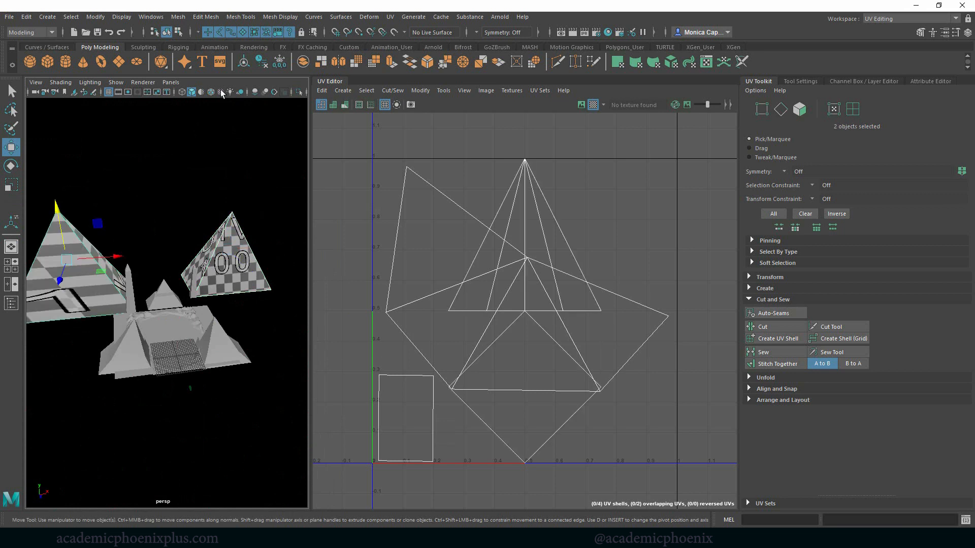
click(150, 17)
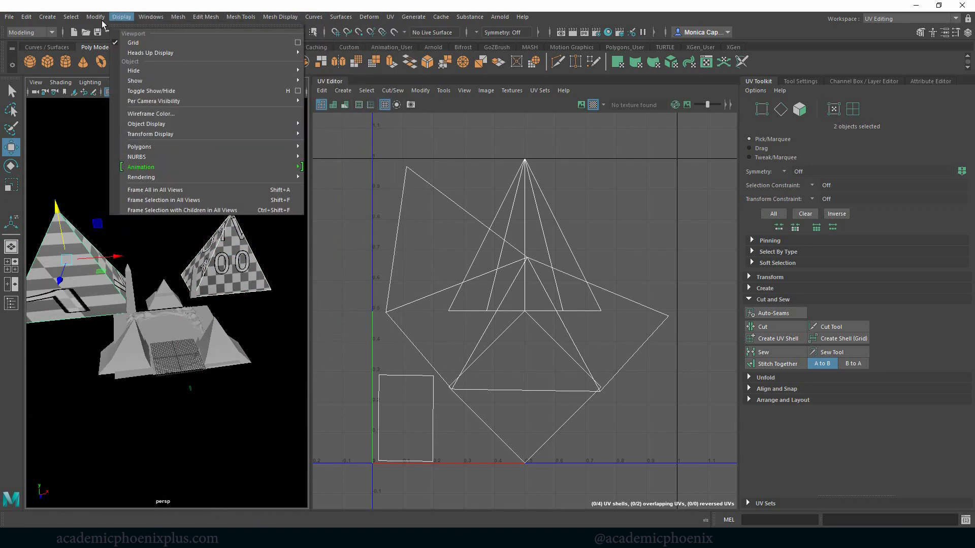
mouse_move(96, 18)
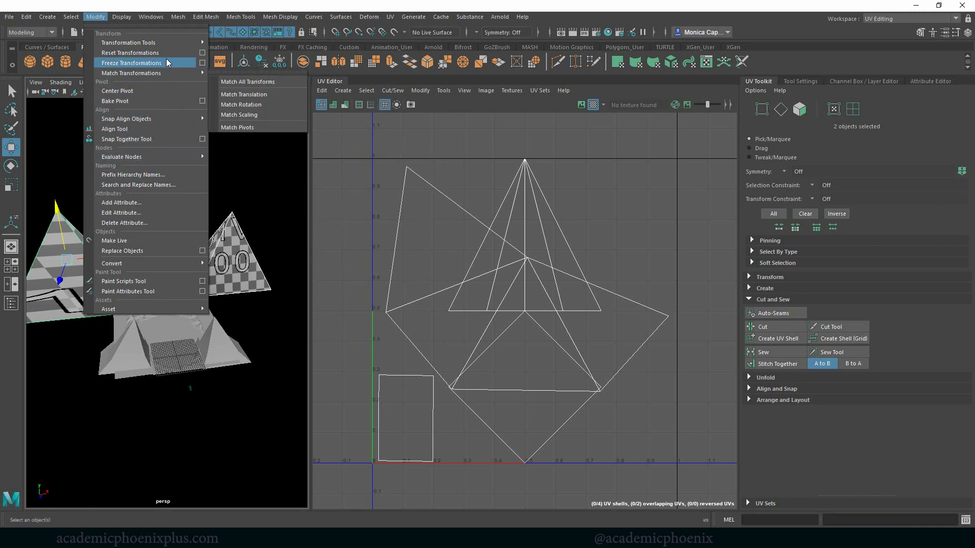
mouse_move(178, 17)
click(273, 181)
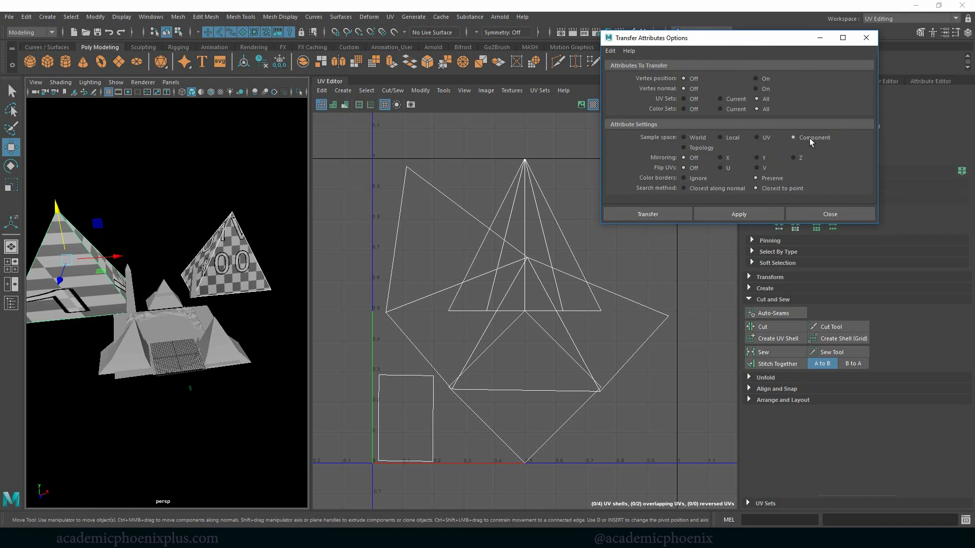
click(655, 216)
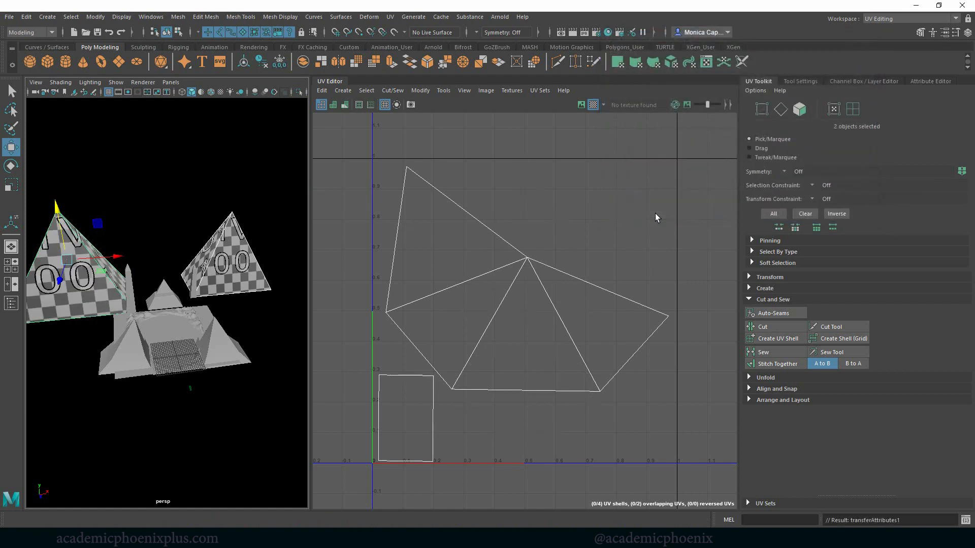
click(237, 273)
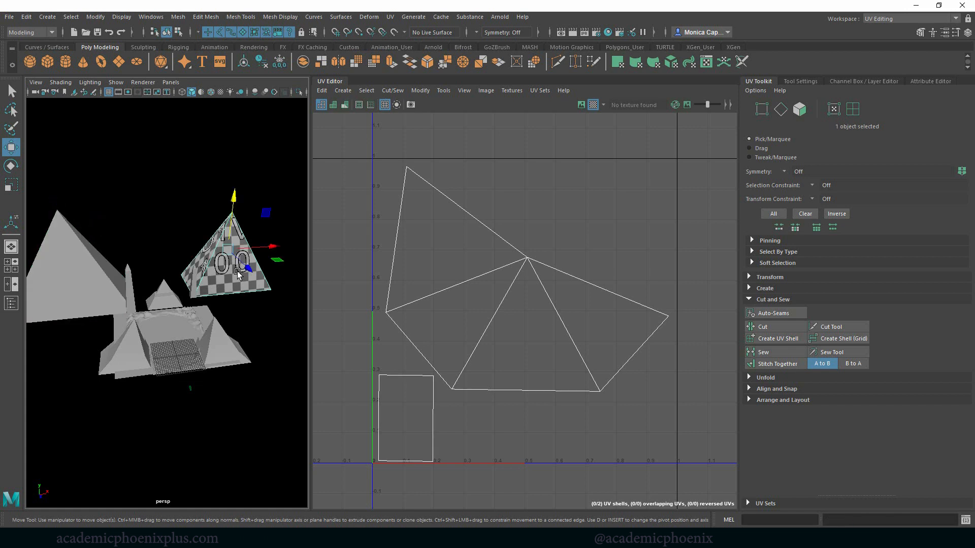
click(83, 289)
click(223, 274)
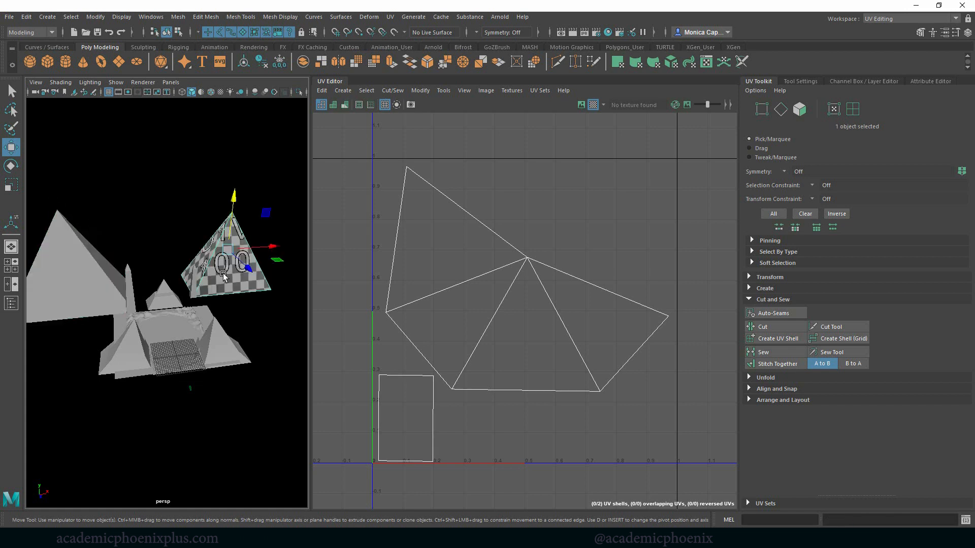
click(102, 295)
Step: Try to transfer the rear right pyramid's UVs to the small central pyramid
click(184, 288)
shift+click(166, 289)
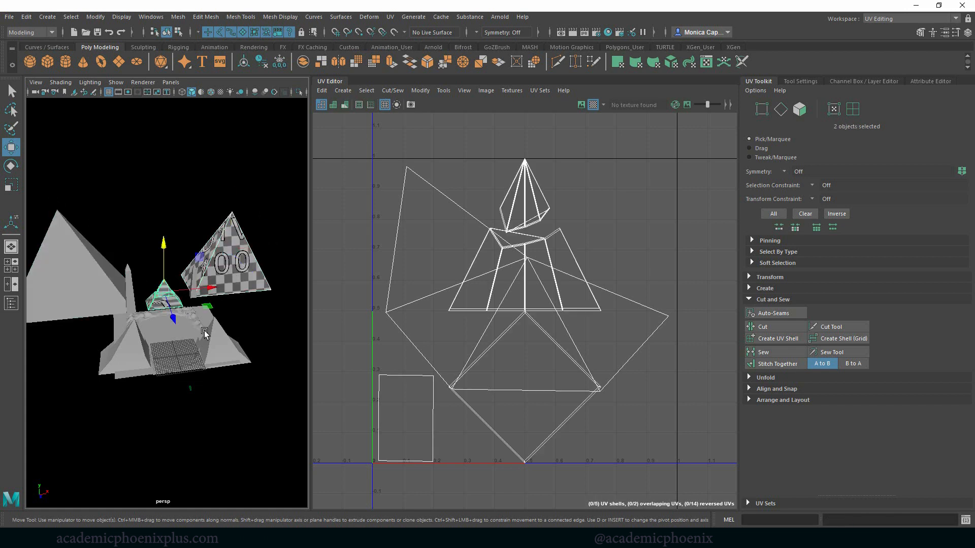
shift+click(169, 299)
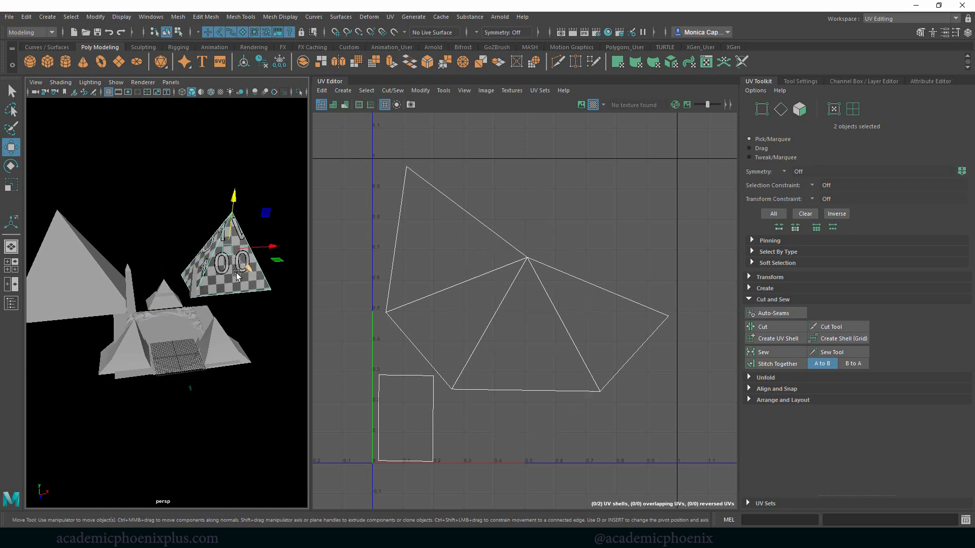
shift+click(169, 298)
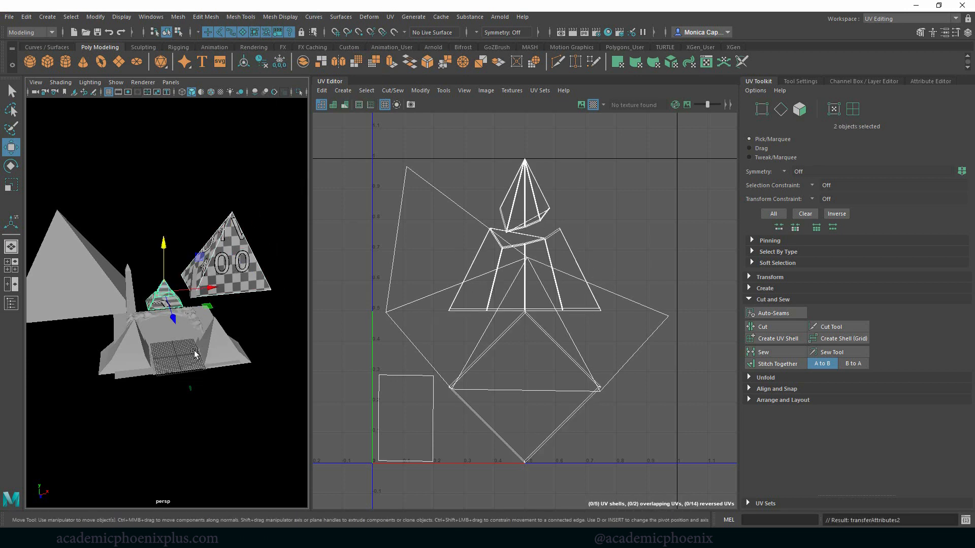
Step: Examine the UV layouts of the front right pyramid, the small central pyramid and the right obelisk
click(217, 350)
click(170, 296)
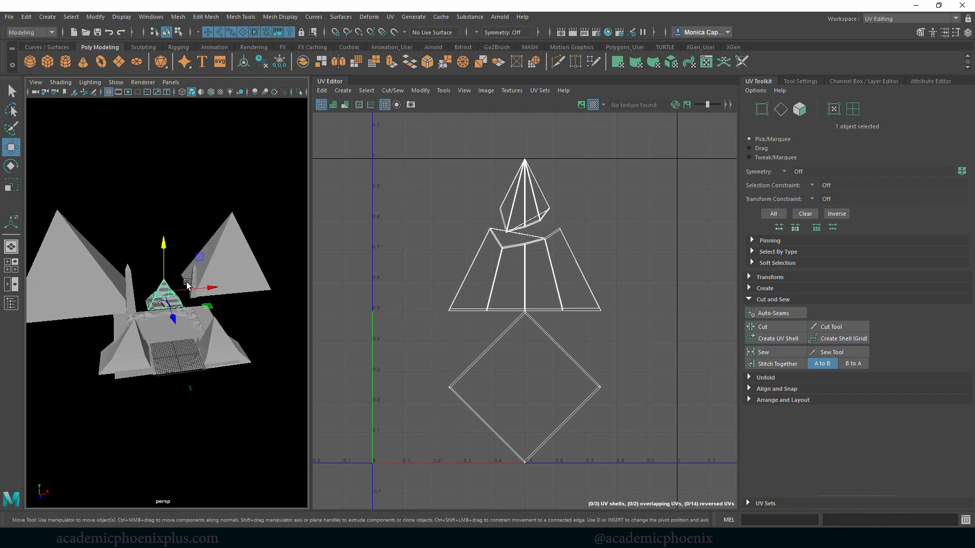
click(191, 282)
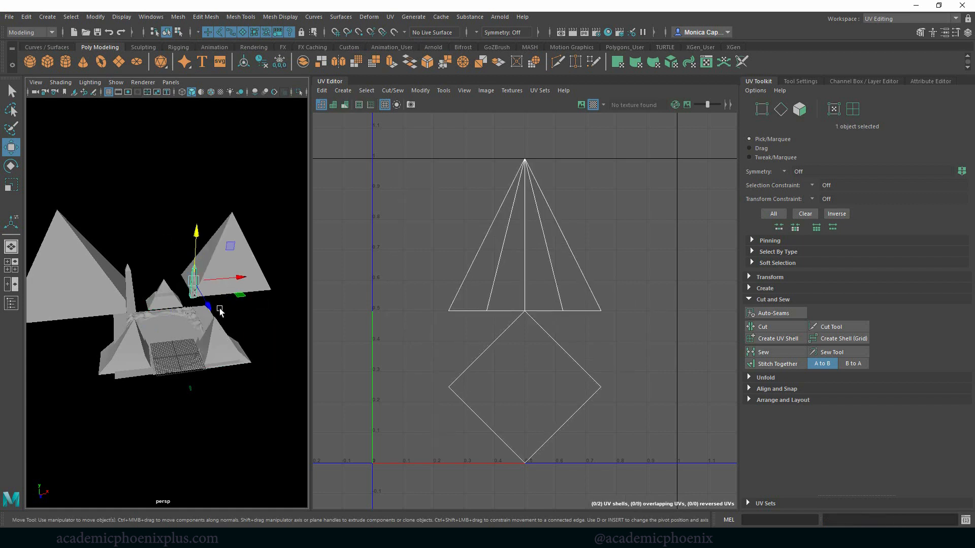
Step: Compare the rear right pyramid's UV layout with the right obelisk's, and apply automatic UV mapping to the obelisk
click(252, 269)
shift+click(192, 290)
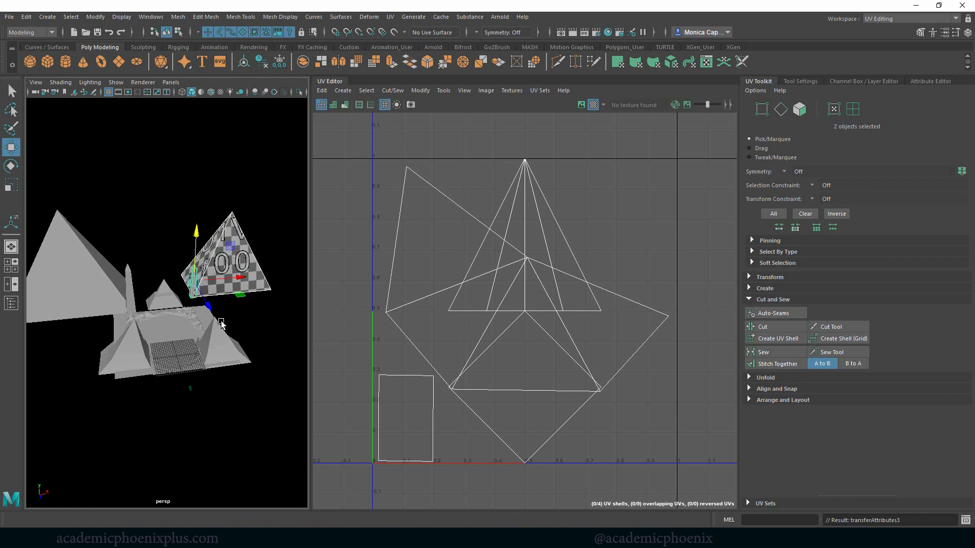
click(229, 265)
click(193, 287)
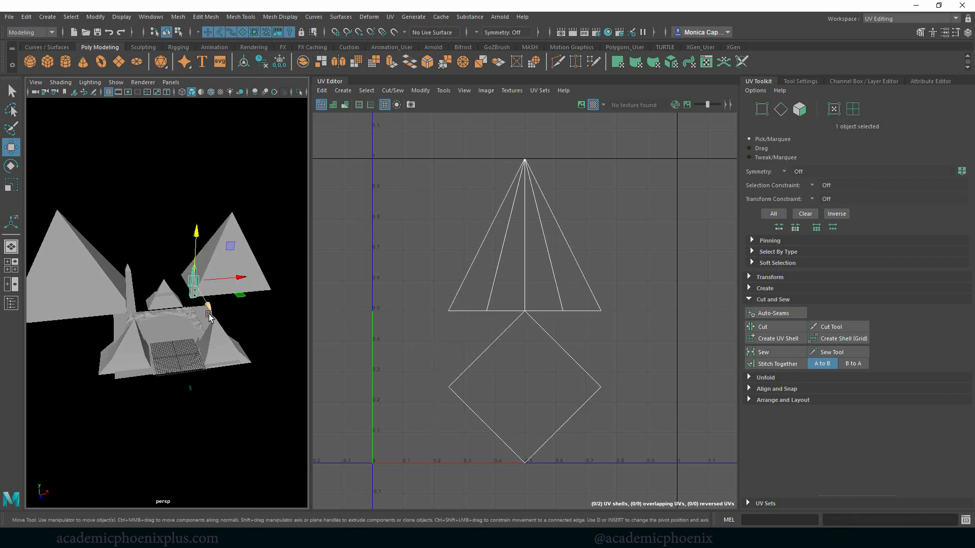
key(f)
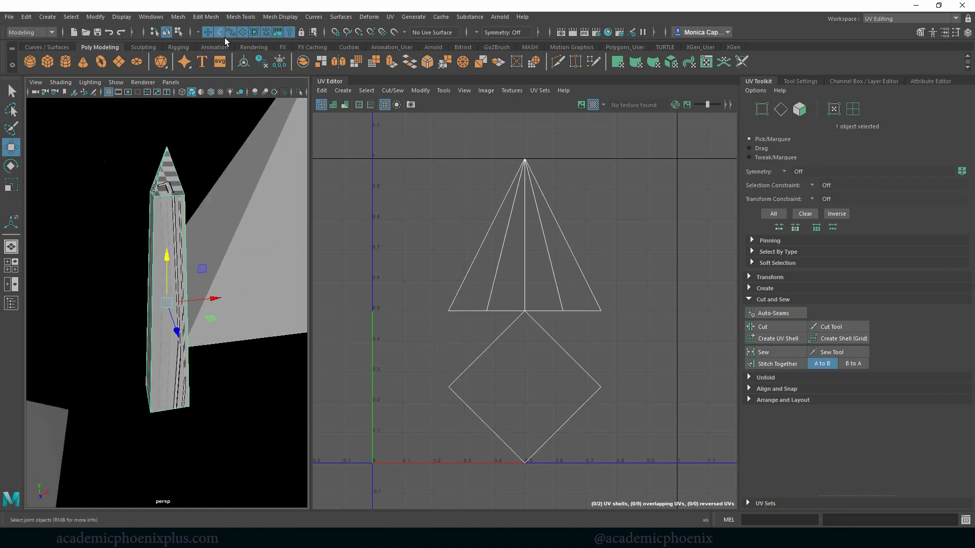
click(390, 17)
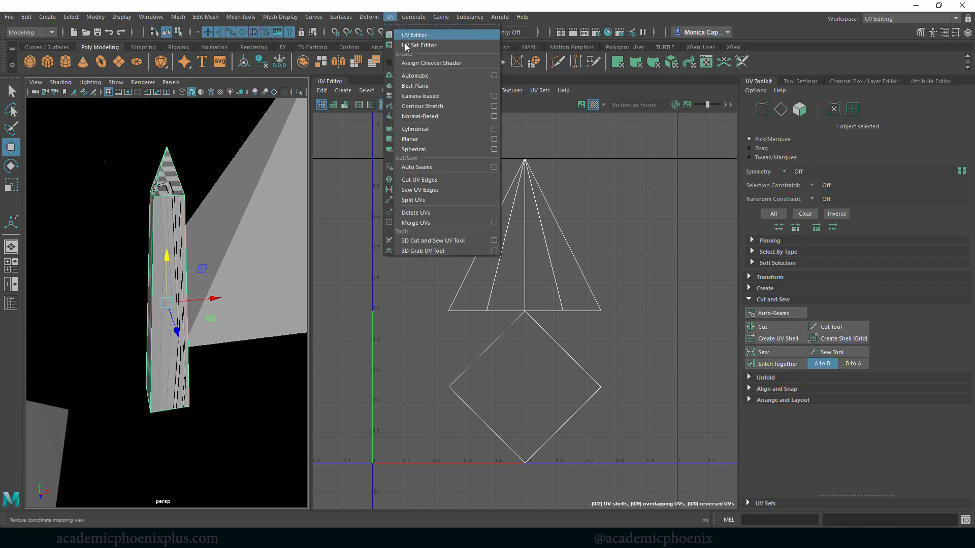
click(414, 75)
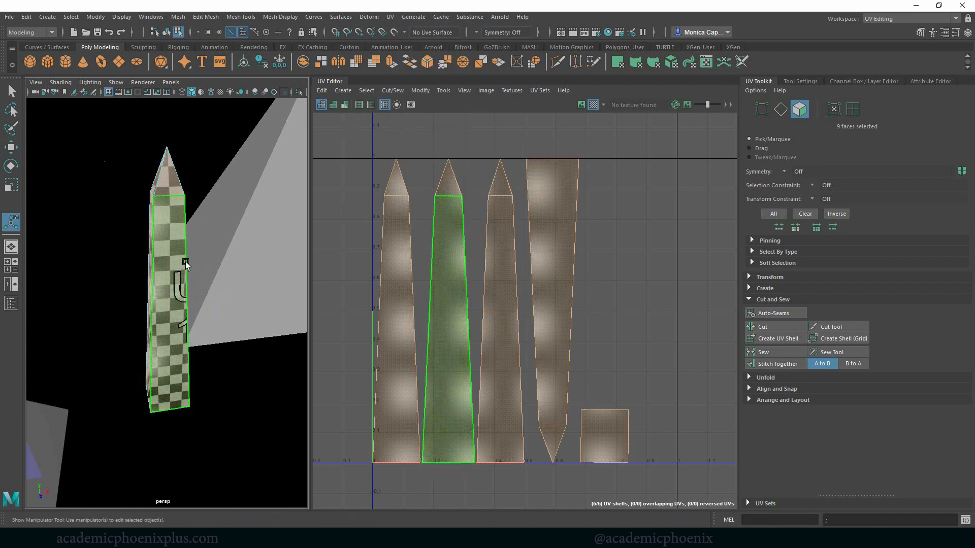
Step: Join the right obelisk's four side shells into one strip by moving and sewing them along the long vertical edges
mouse_move(147, 281)
alt+mouse_down()
mouse_move(178, 280)
mouse_move(163, 274)
alt+mouse_up()
key(super)
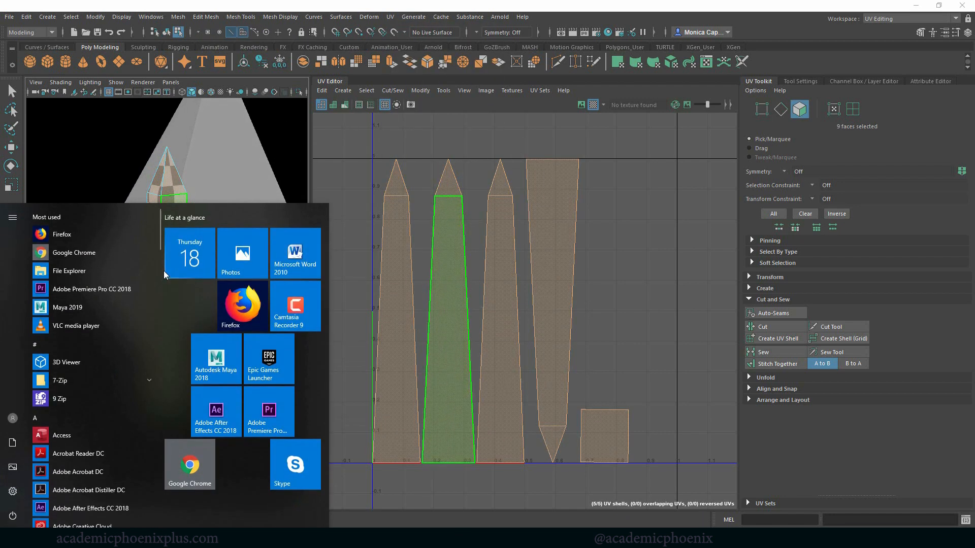
click(161, 172)
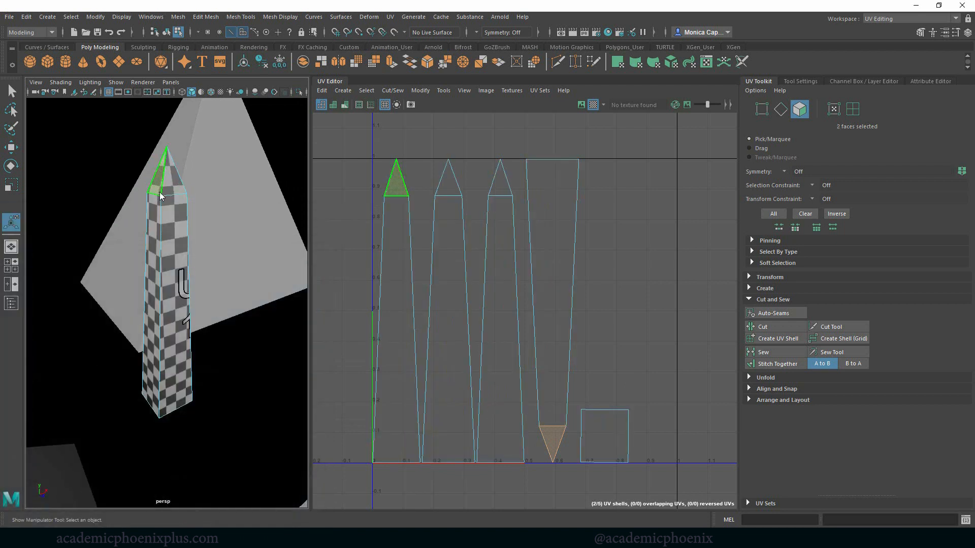
right_drag(158, 193, 163, 170)
click(160, 239)
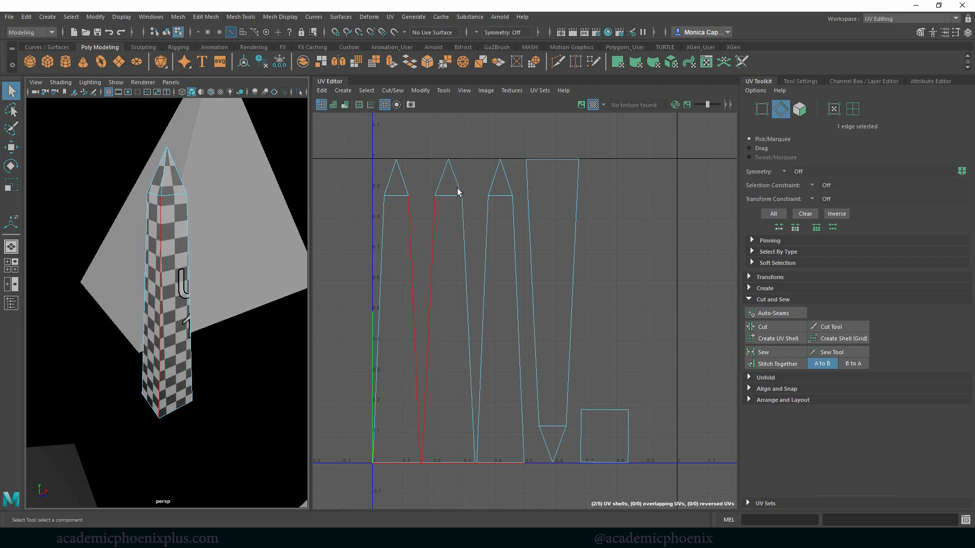
shift+right_drag(440, 223, 471, 284)
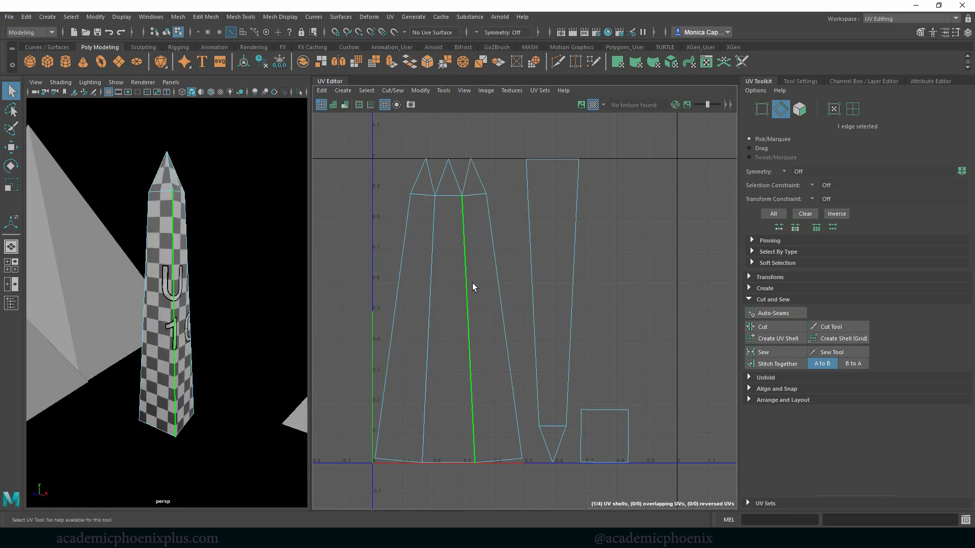
alt+drag(115, 373, 372, 357)
click(179, 338)
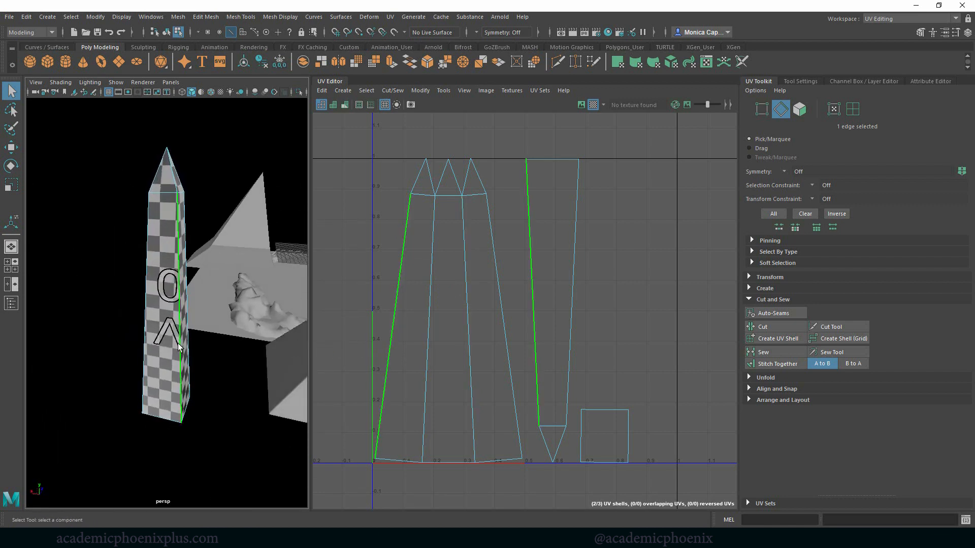
key(g)
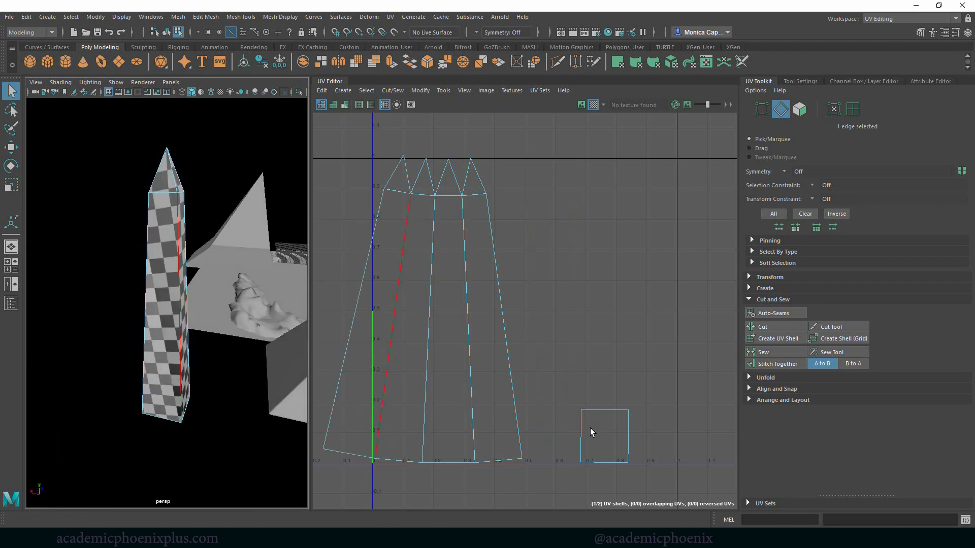
Step: Move the obelisk's sewn side shell about 0.27 units in positive U so it lies beyond the U origin
click(158, 288)
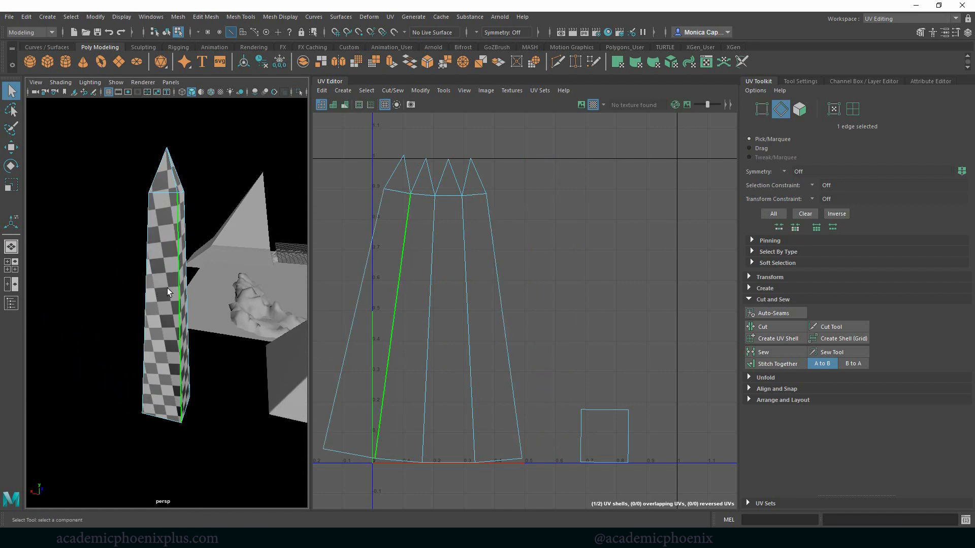
right_drag(169, 286, 173, 298)
click(401, 294)
double_click(398, 301)
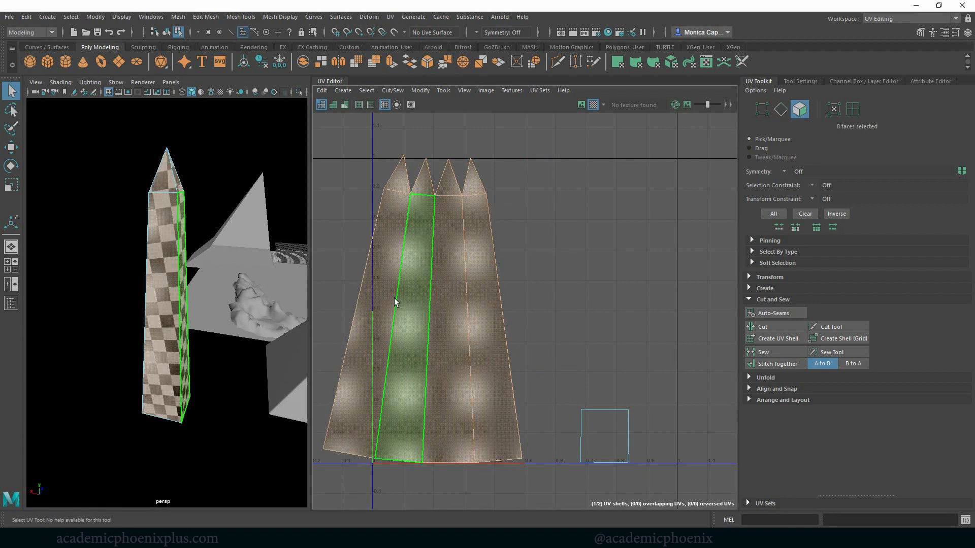
alt+drag(259, 316, 30, 312)
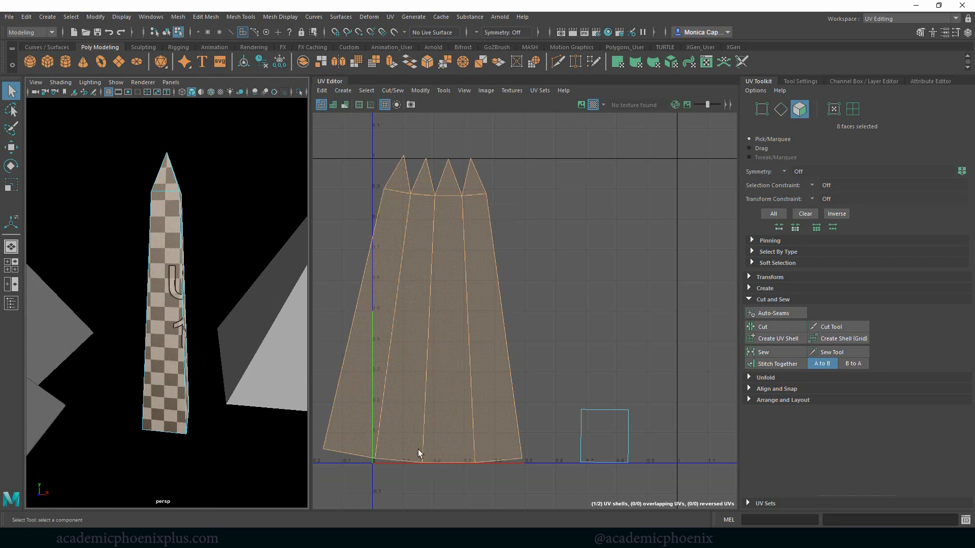
key(w)
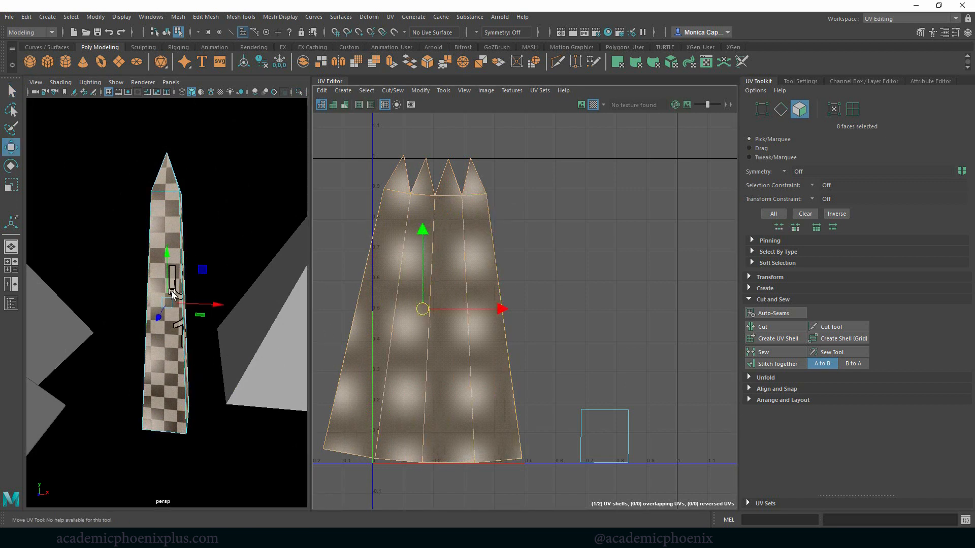
drag(438, 307, 520, 304)
Step: Return to object selection and transfer the UV attributes from the right obelisk to the left obelisk
alt+drag(217, 390, 220, 391)
click(214, 400)
alt+right_drag(213, 400, 162, 355)
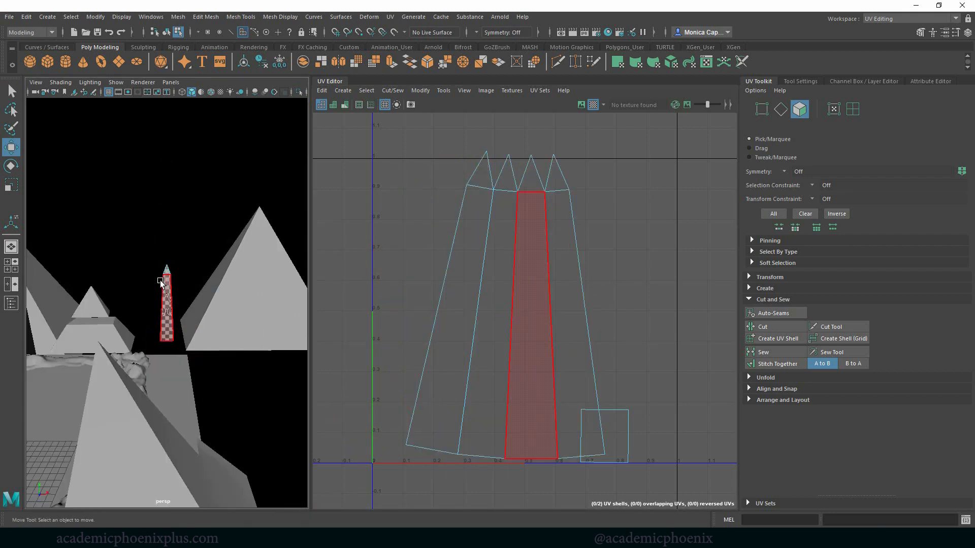
right_drag(162, 260, 210, 244)
alt+middle_drag(158, 286, 239, 278)
alt+drag(238, 278, 238, 325)
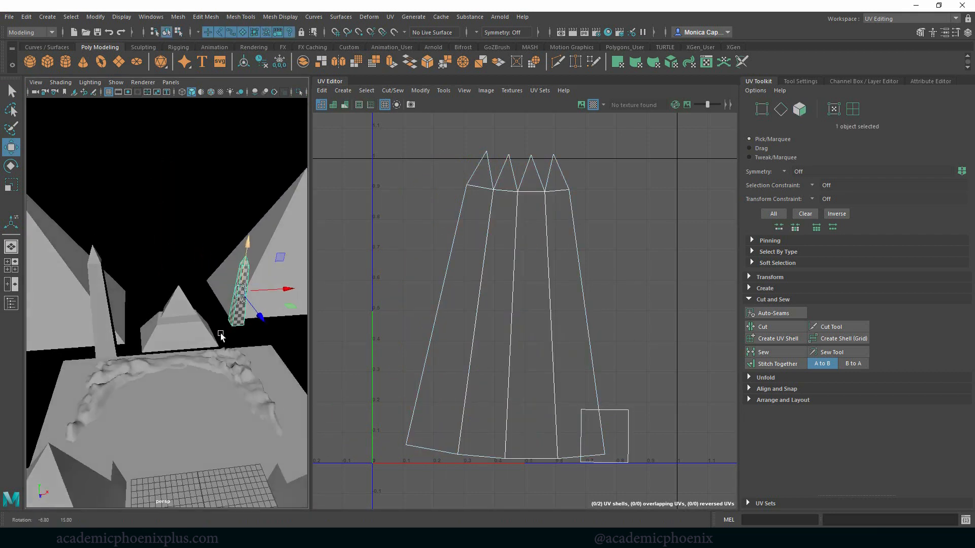
shift+click(102, 313)
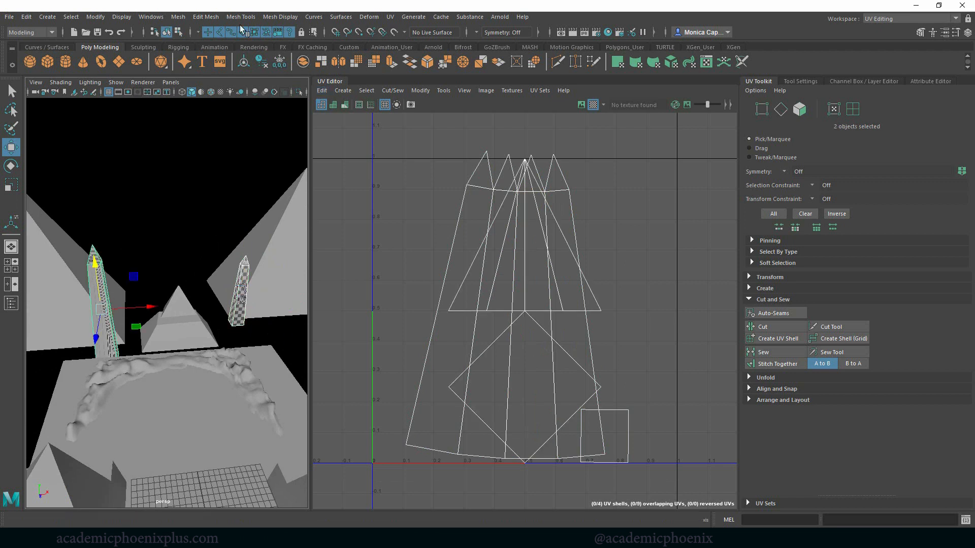
click(178, 17)
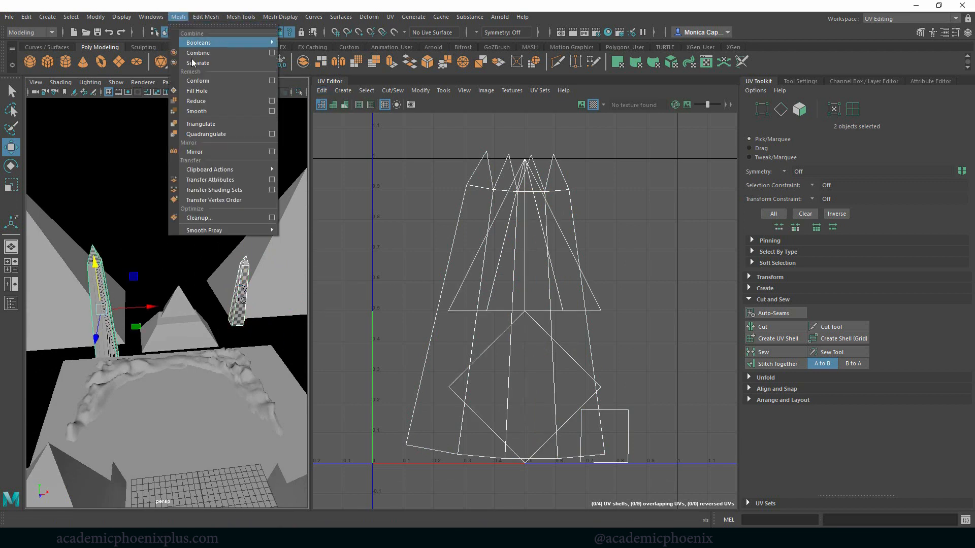
click(217, 181)
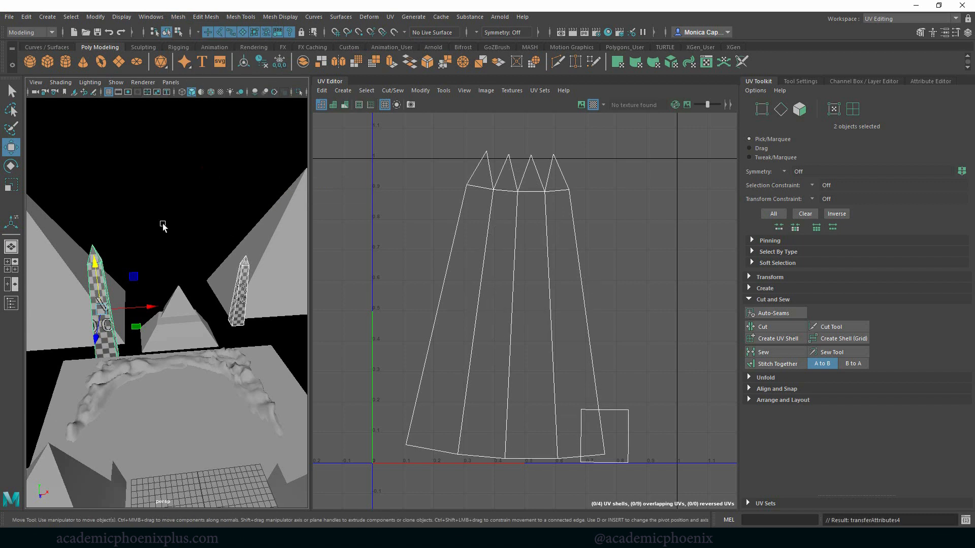
Step: Compare the finished models' layouts with the small central pyramid's, and apply automatic UV mapping to the central pyramid
alt+right_drag(225, 223, 52, 233)
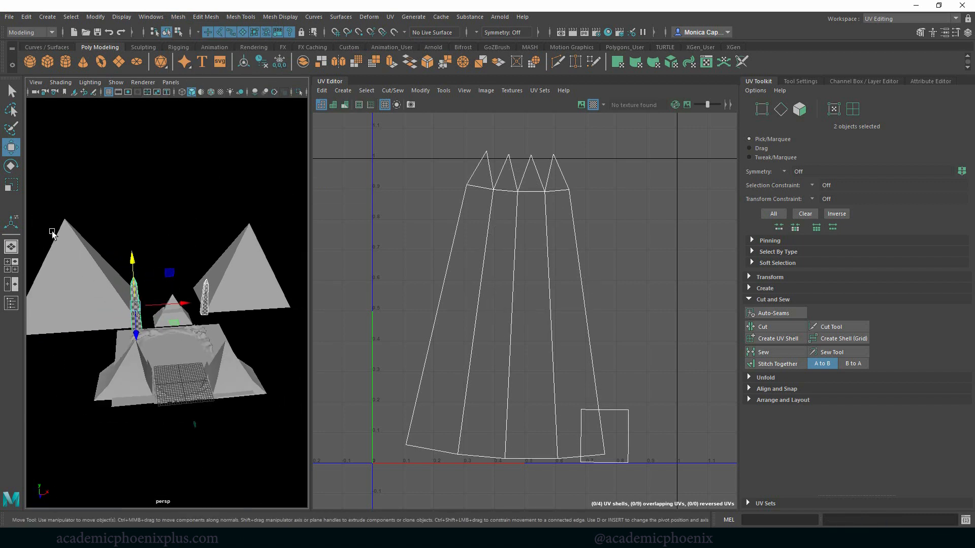
drag(249, 316, 250, 315)
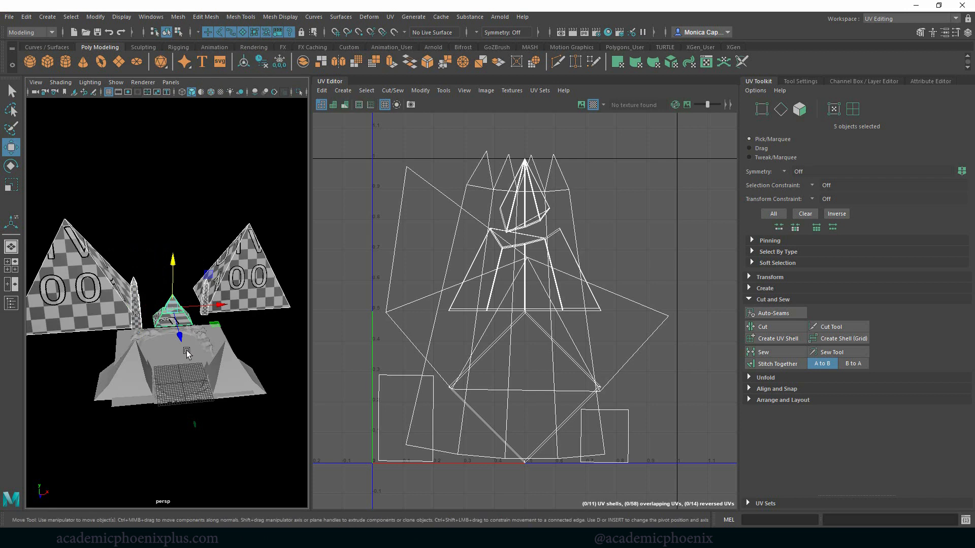
click(214, 386)
click(177, 315)
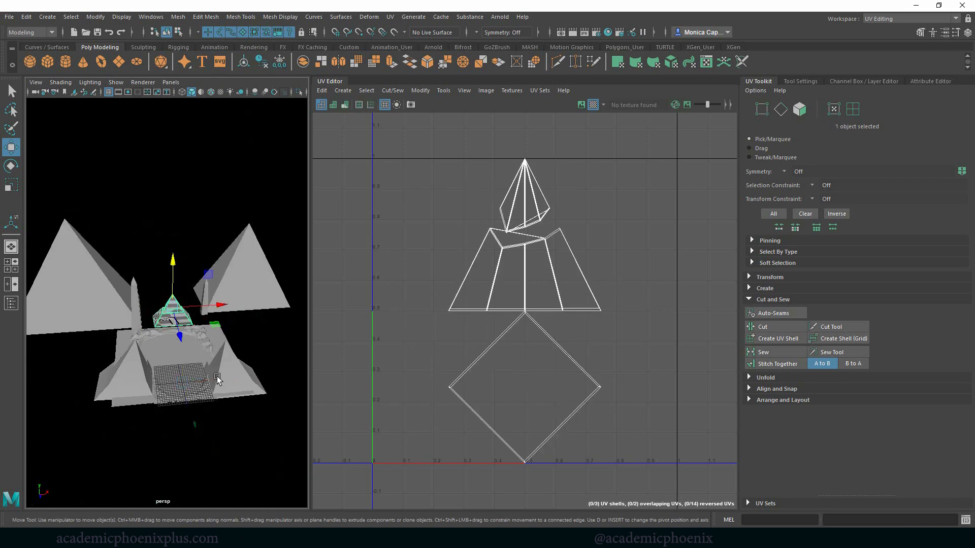
key(f)
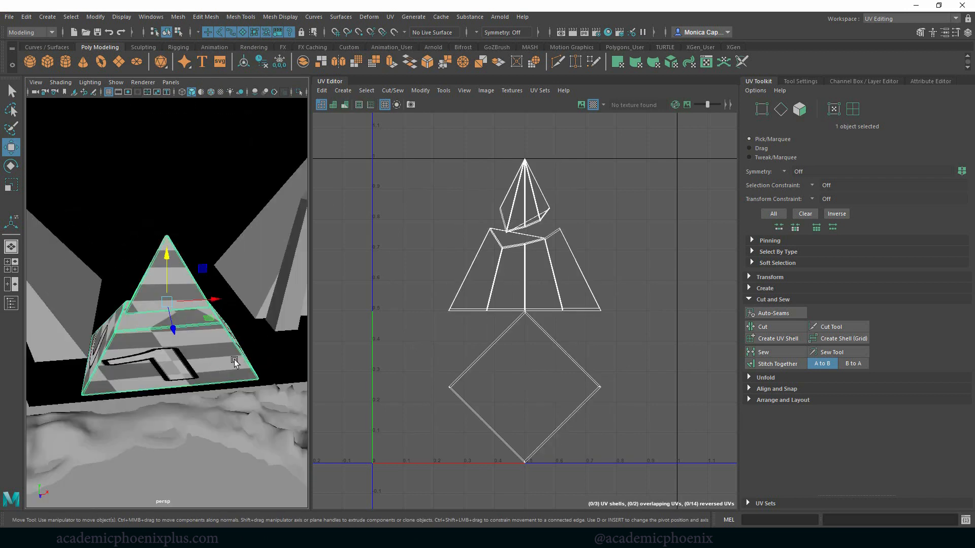
alt+drag(234, 361, 216, 333)
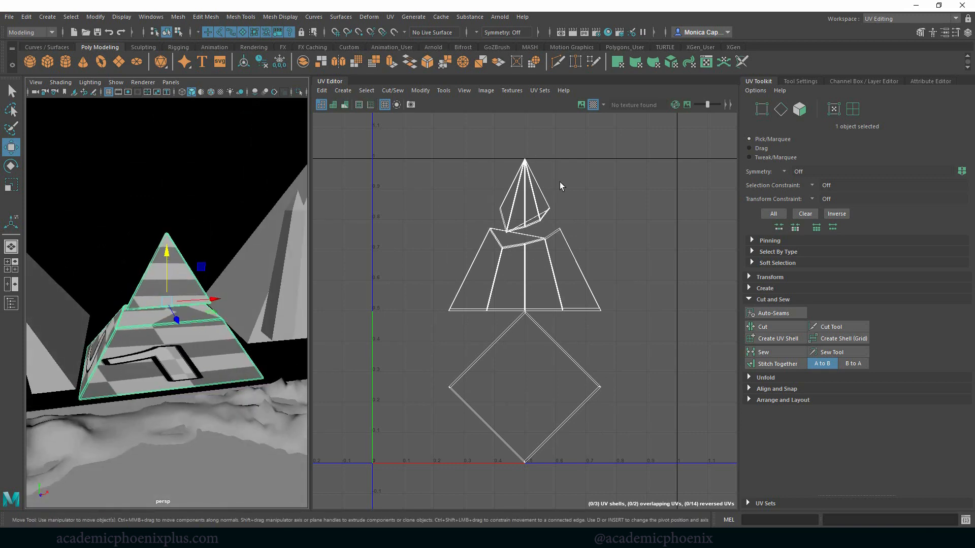
click(390, 16)
click(426, 78)
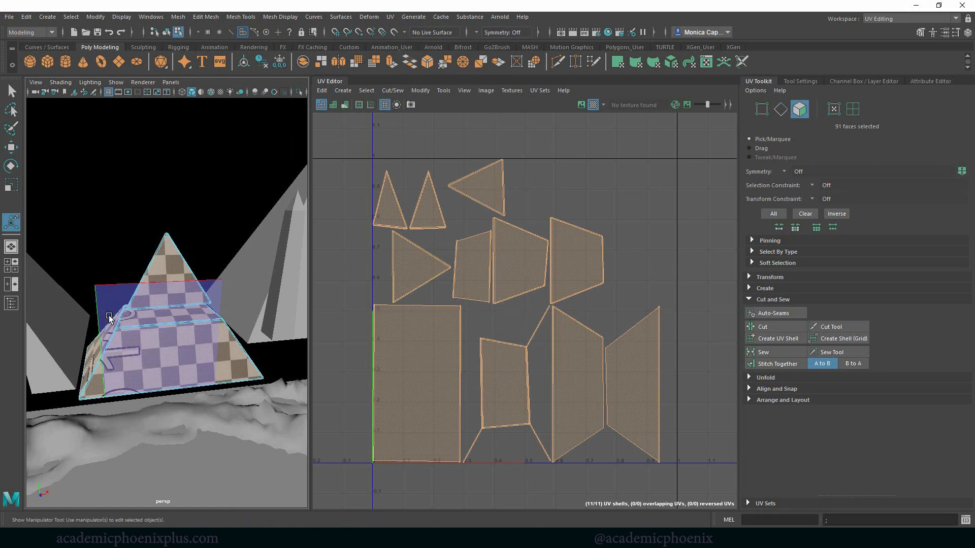
Step: Switch the central pyramid to edge selection and move and sew two adjacent triangular shells of its upper tier together
alt+drag(110, 318, 175, 277)
right_click(172, 258)
click(212, 242)
alt+right_drag(175, 277, 232, 302)
right_drag(200, 258, 202, 286)
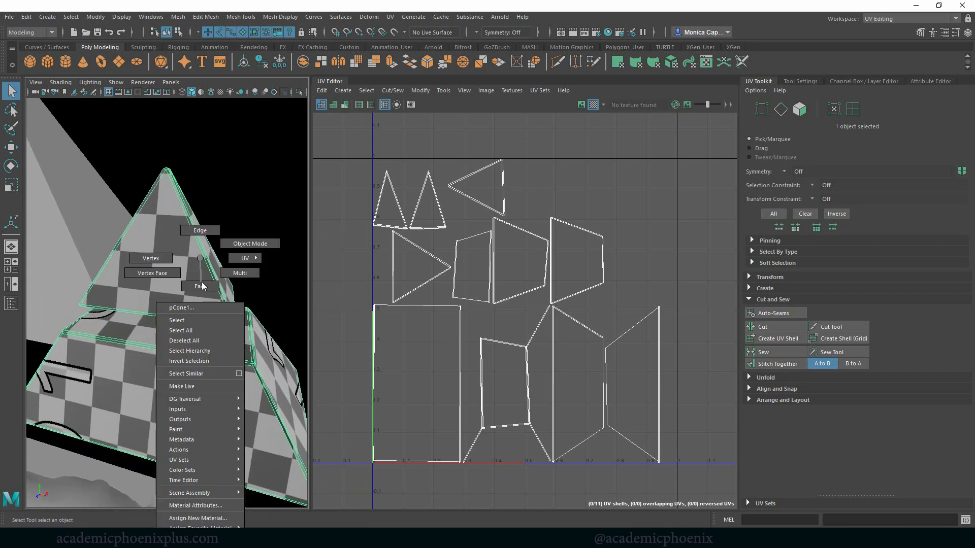
right_drag(198, 231, 199, 232)
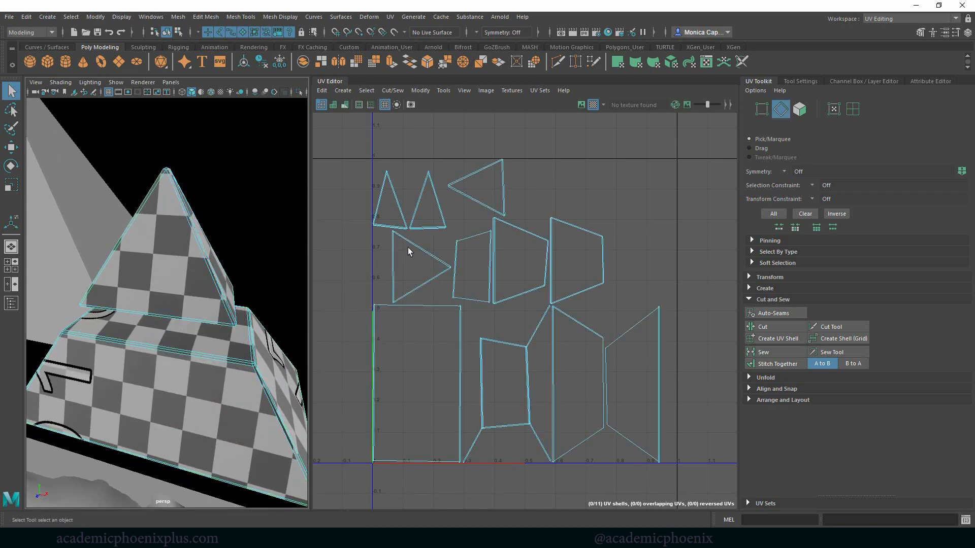
scroll(407, 248, up, 4)
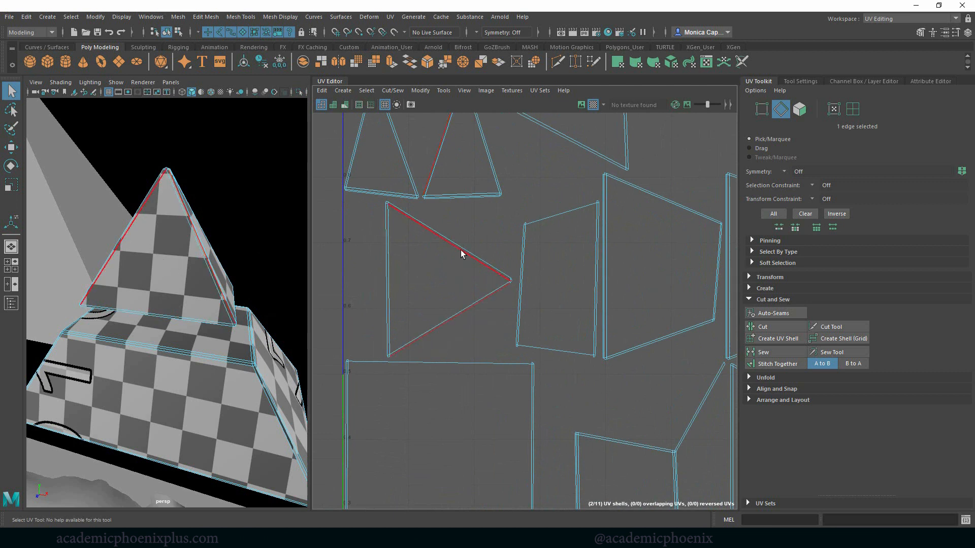
click(469, 308)
shift+right_drag(458, 318, 464, 339)
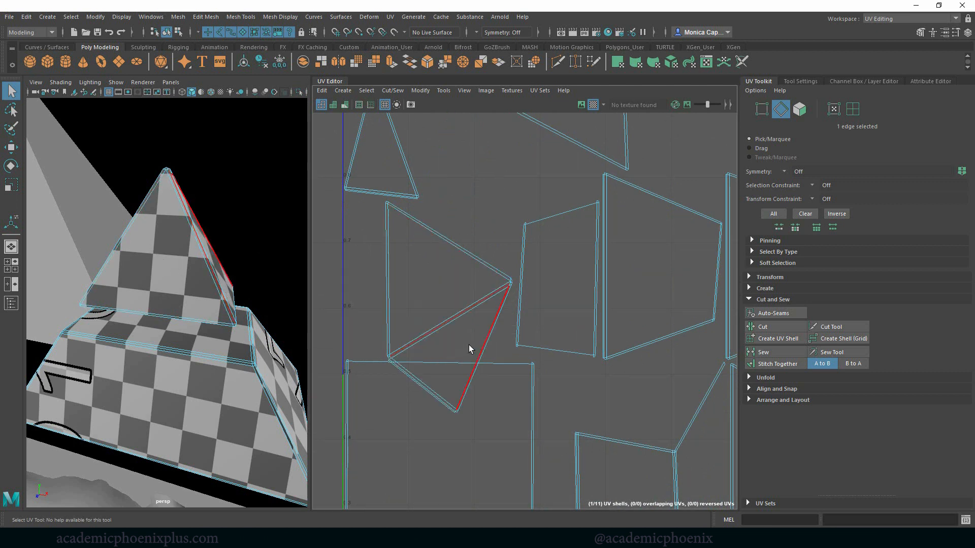
Step: Move and sew the remaining two triangular side shells of the upper tier onto the joined shell
click(444, 240)
key(g)
alt+middle_drag(421, 238, 428, 247)
alt+right_drag(427, 247, 375, 233)
alt+drag(153, 270, 213, 304)
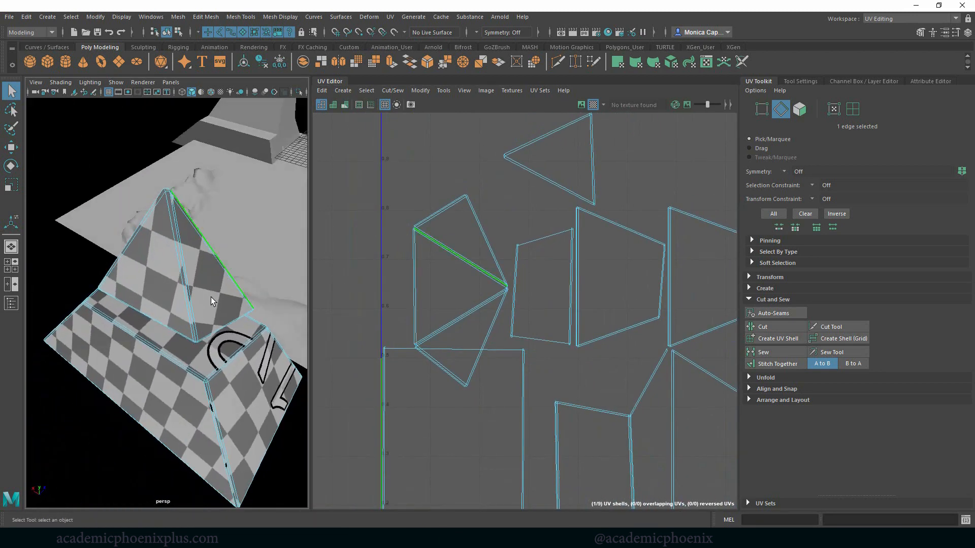
click(193, 310)
key(g)
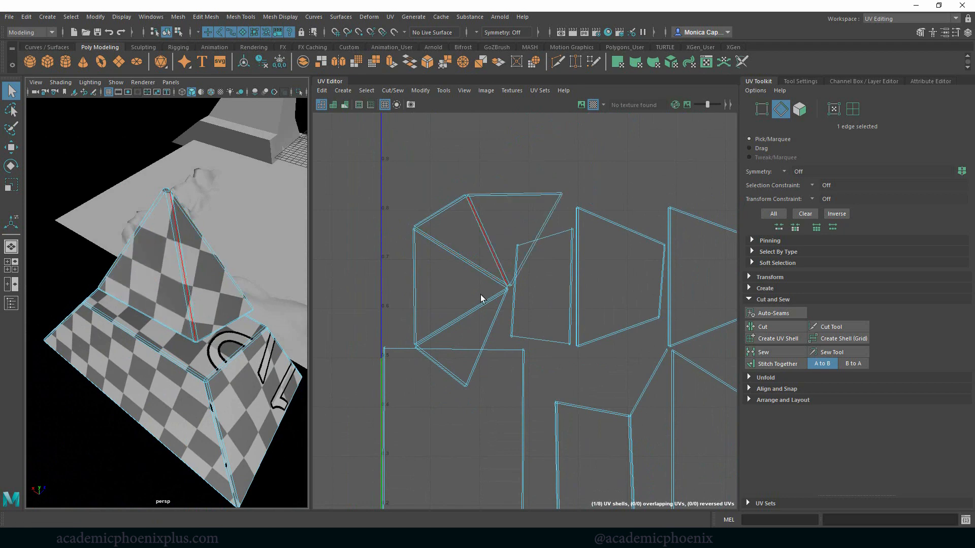
Step: Select the upper tier's whole fan-shaped UV shell and scale it up uniformly to about 2.6 times its size
alt+drag(284, 300, 89, 269)
right_drag(473, 268, 475, 291)
double_click(475, 291)
scroll(559, 279, down, 3)
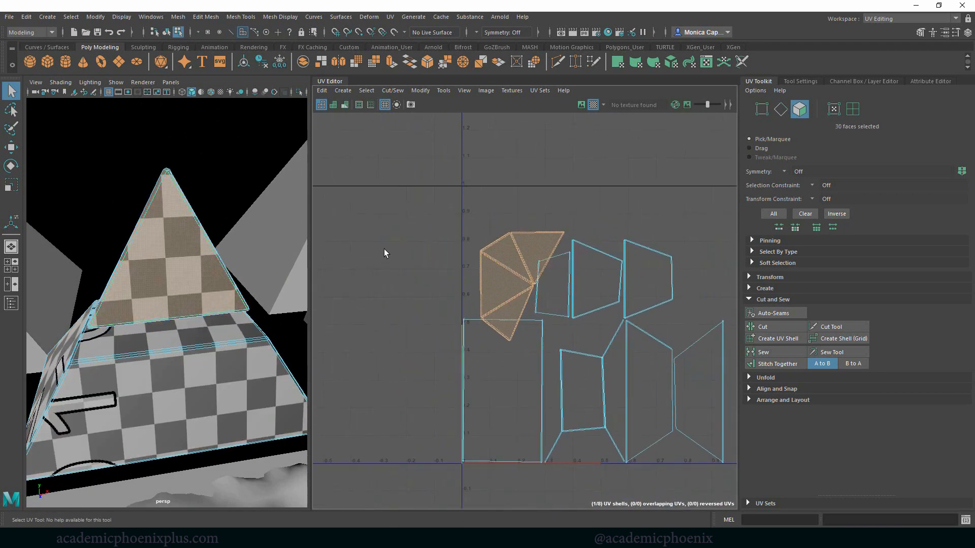
key(w)
key(r)
drag(523, 288, 637, 326)
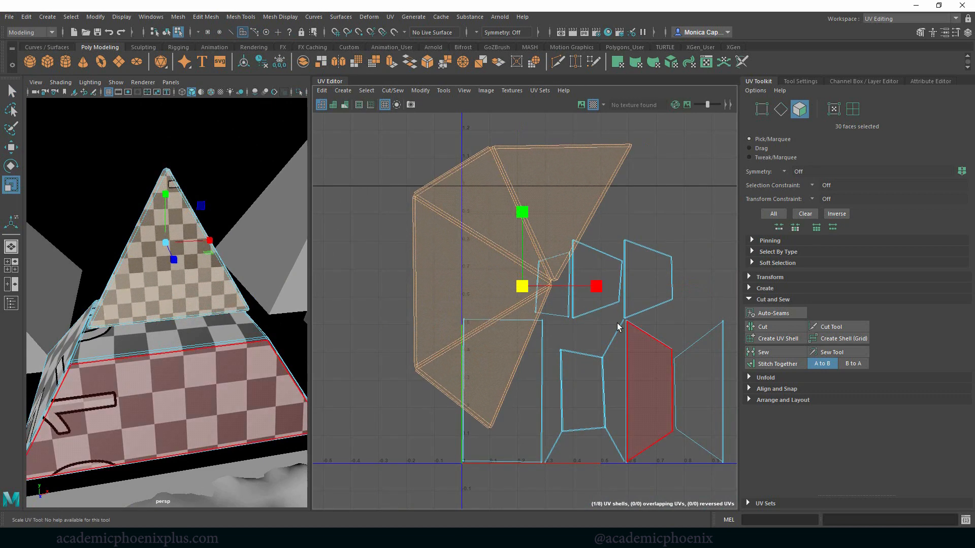
Step: Rotate the upper tier's fan-shaped shell so its base faces down, move it clear of the other shells and scale it to about half
key(w)
drag(526, 287, 622, 330)
key(e)
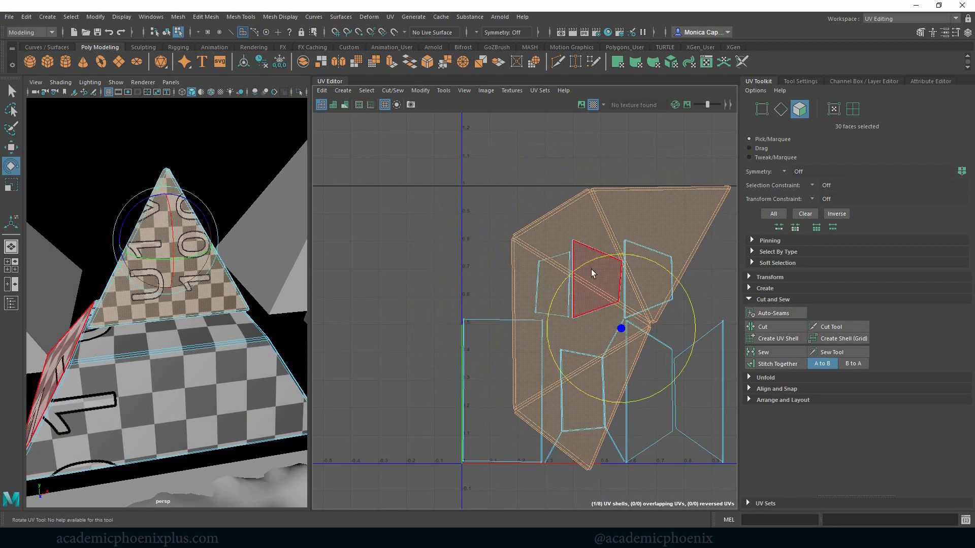
drag(591, 269, 514, 372)
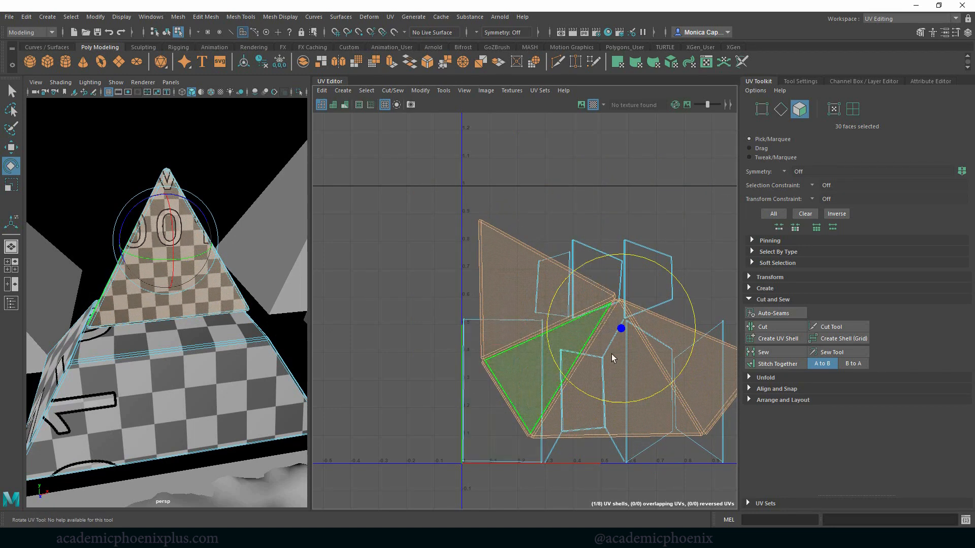
key(w)
drag(616, 328, 421, 212)
key(r)
key(w)
Step: Stitch one of the lower tier's small side shells to the large side shell along their shared corner edge
alt+middle_drag(245, 404, 228, 348)
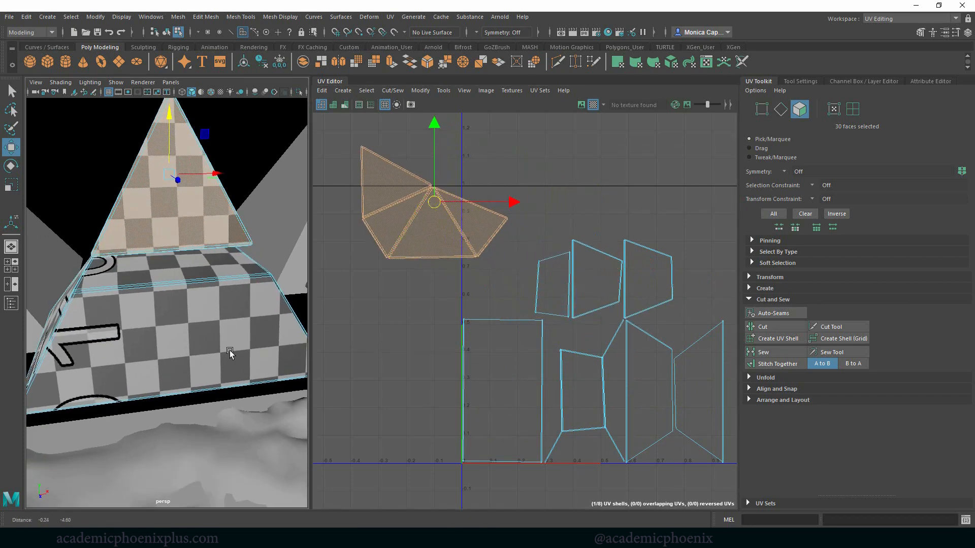
right_click(588, 272)
click(586, 248)
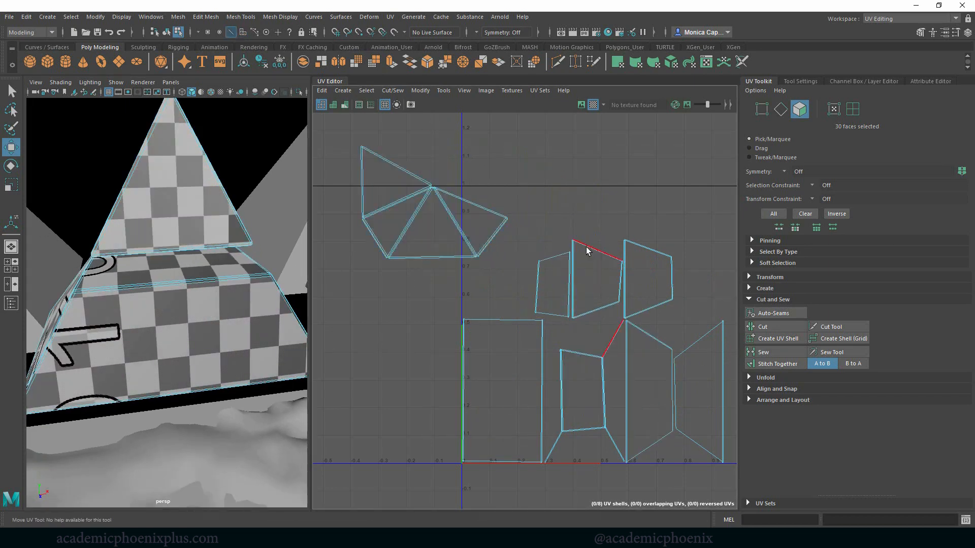
alt+drag(140, 322, 199, 307)
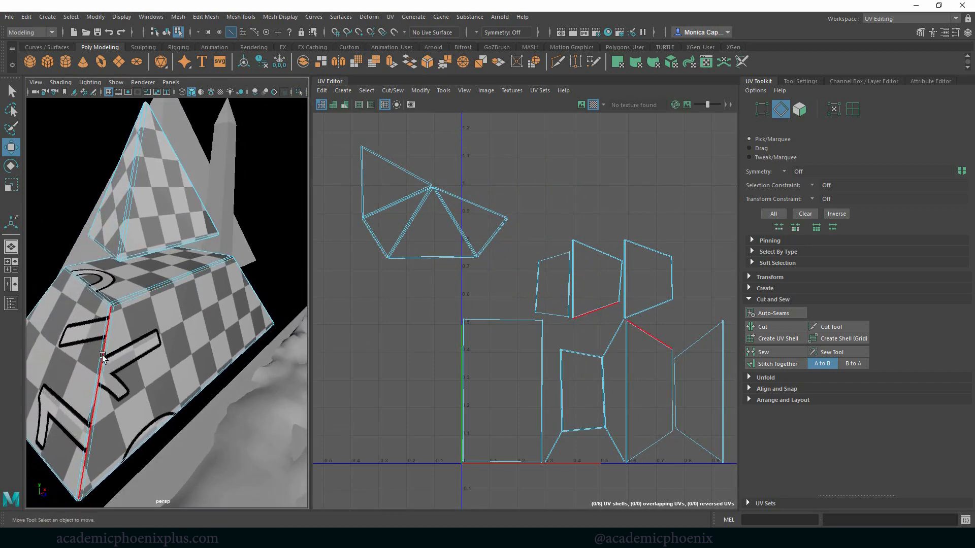
click(102, 354)
right_click(584, 311)
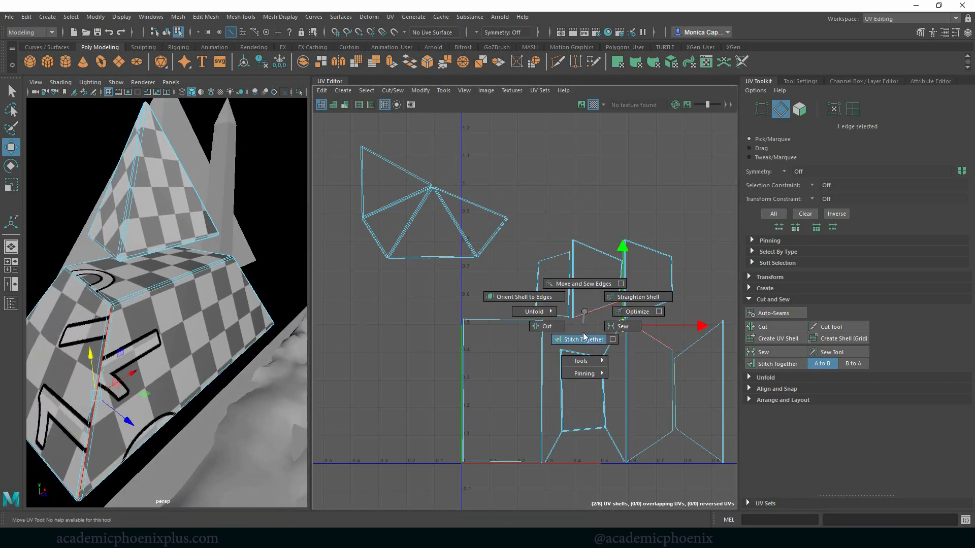
click(583, 339)
Step: Stitch the lower tier's top-face shell with its bevel strips onto the large side shell's other slanted edge
click(650, 450)
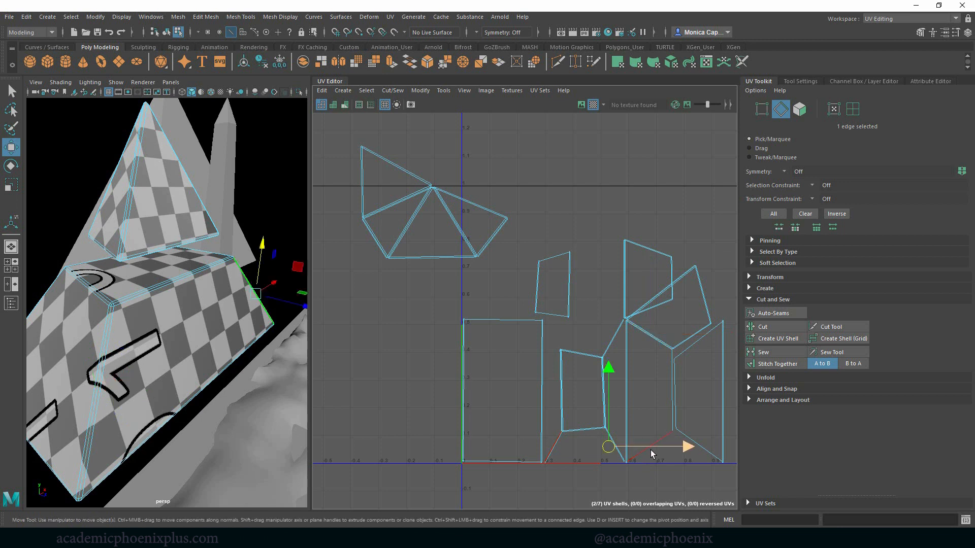
key(g)
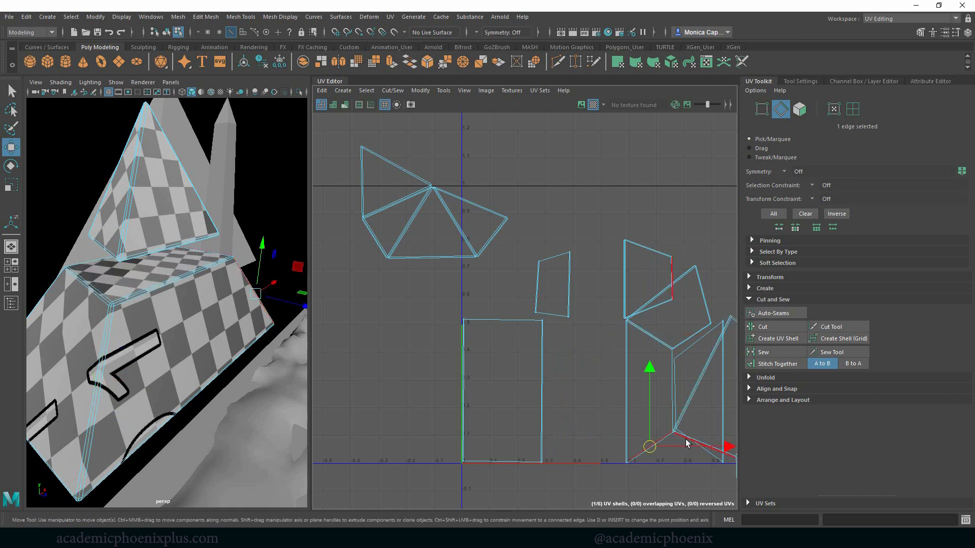
click(685, 437)
alt+middle_drag(573, 357, 535, 304)
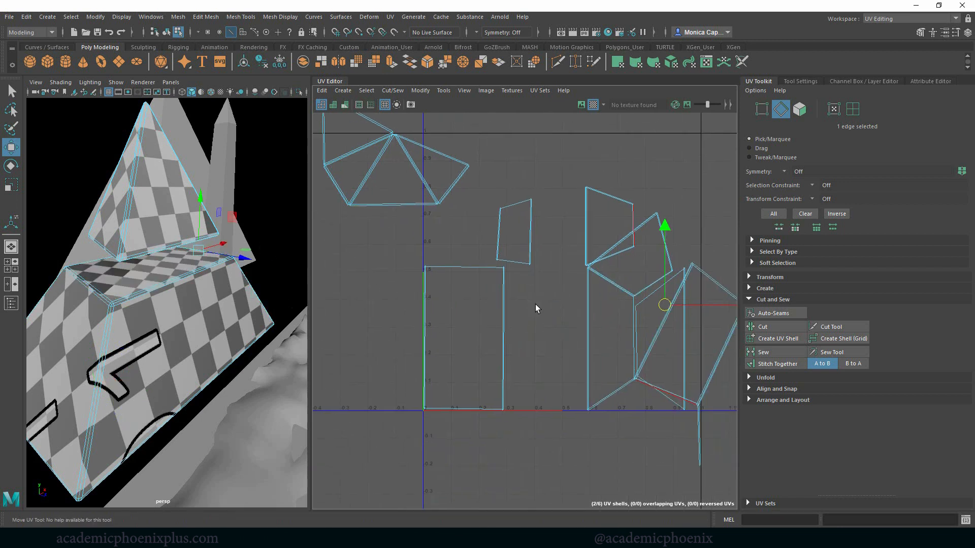
click(471, 331)
Step: Stitch the second small side shell to the opposite slanted edge of the lower tier's large side shell
alt+right_drag(557, 256, 520, 257)
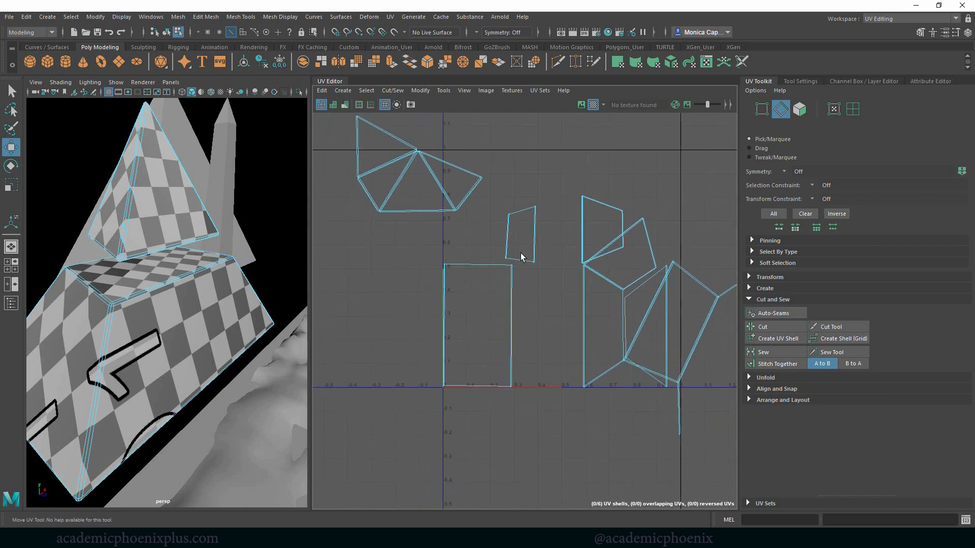
alt+middle_drag(636, 281, 553, 259)
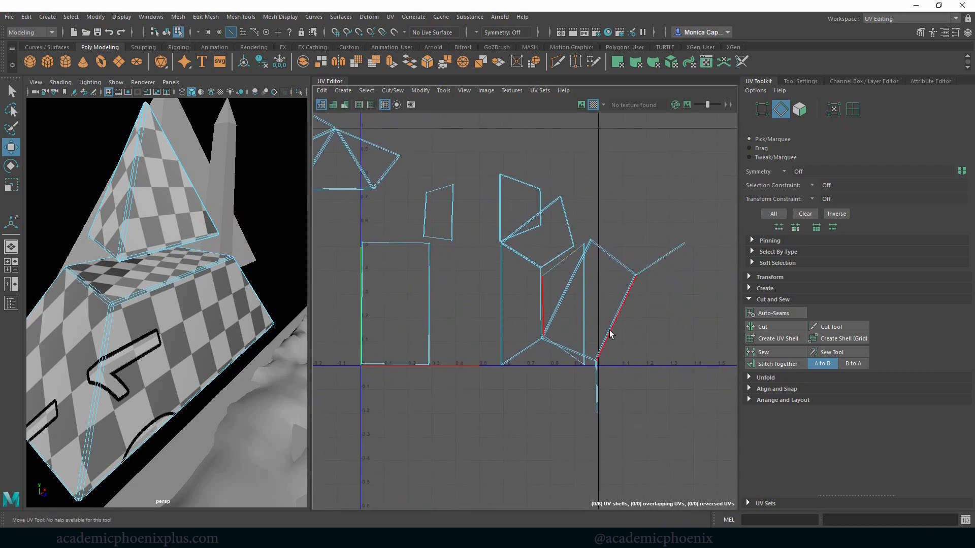
click(570, 228)
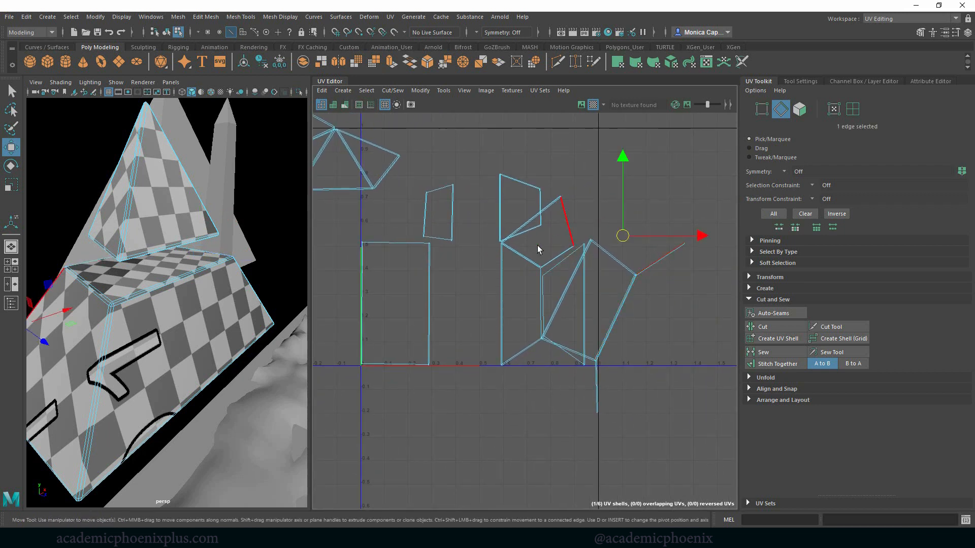
double_click(105, 339)
alt+drag(247, 303, 84, 325)
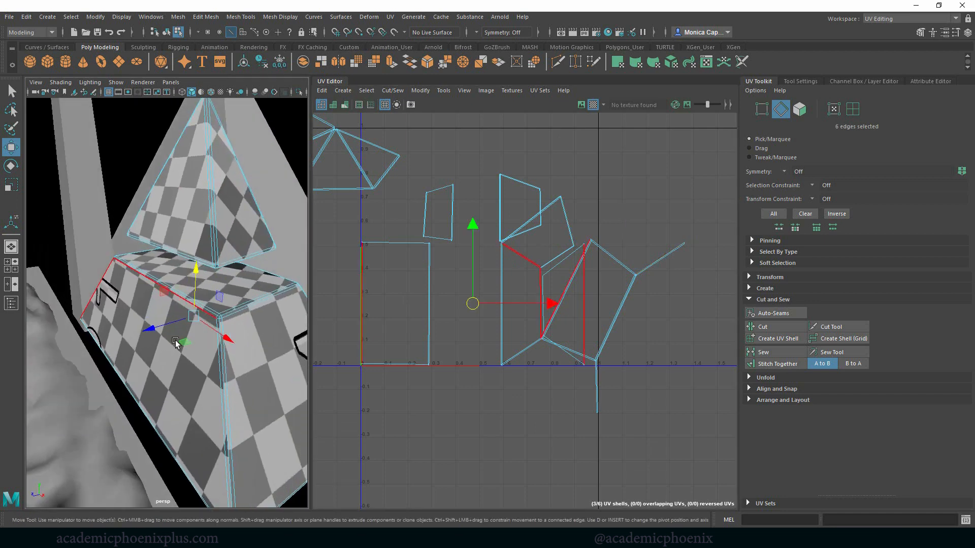
click(225, 381)
key(g)
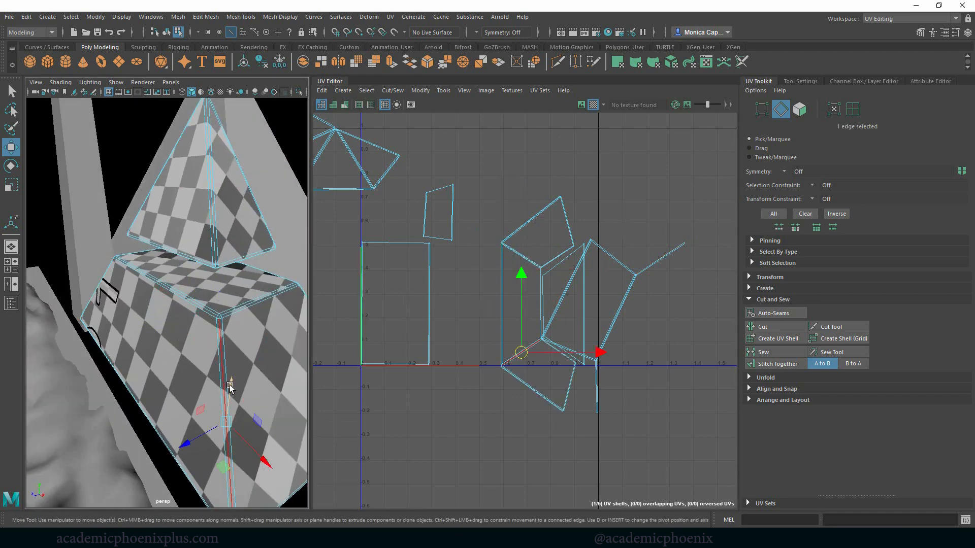
Step: Examine how the lower tier's side shells and the top face's bevel strips meet around the corner edges
alt+drag(262, 364, 190, 362)
click(189, 362)
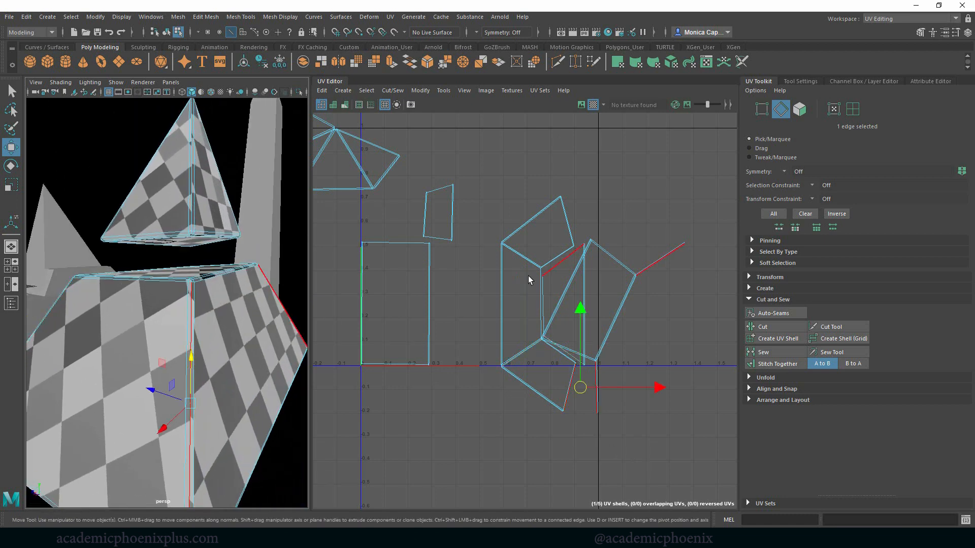
right_drag(603, 282, 762, 364)
alt+middle_drag(594, 290, 572, 219)
alt+right_drag(574, 220, 741, 377)
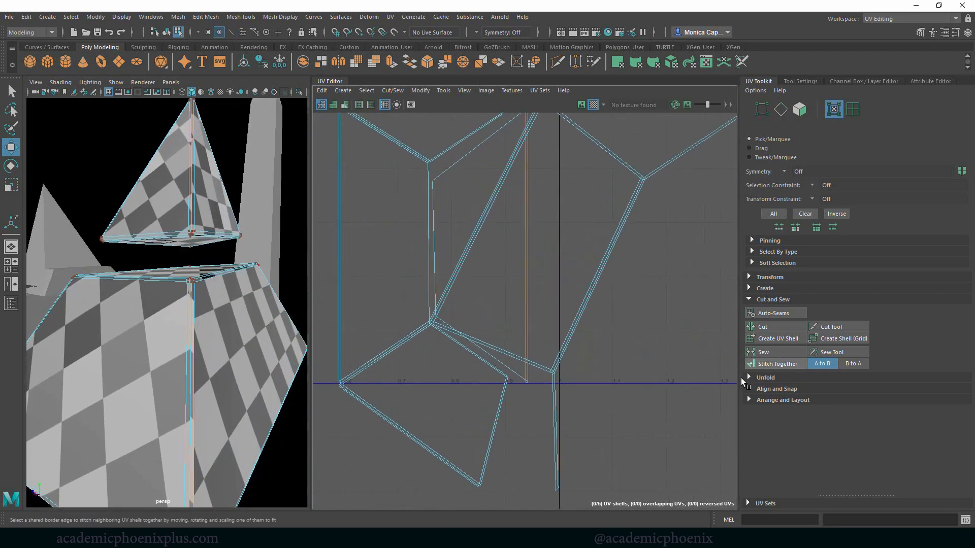
alt+middle_drag(524, 330, 559, 204)
alt+right_drag(559, 204, 504, 261)
click(524, 313)
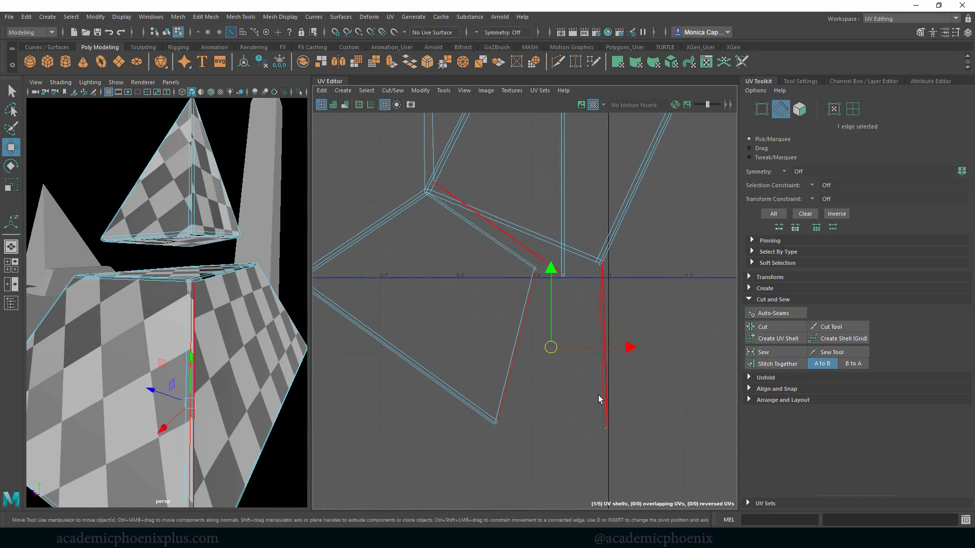
alt+middle_drag(600, 250, 553, 269)
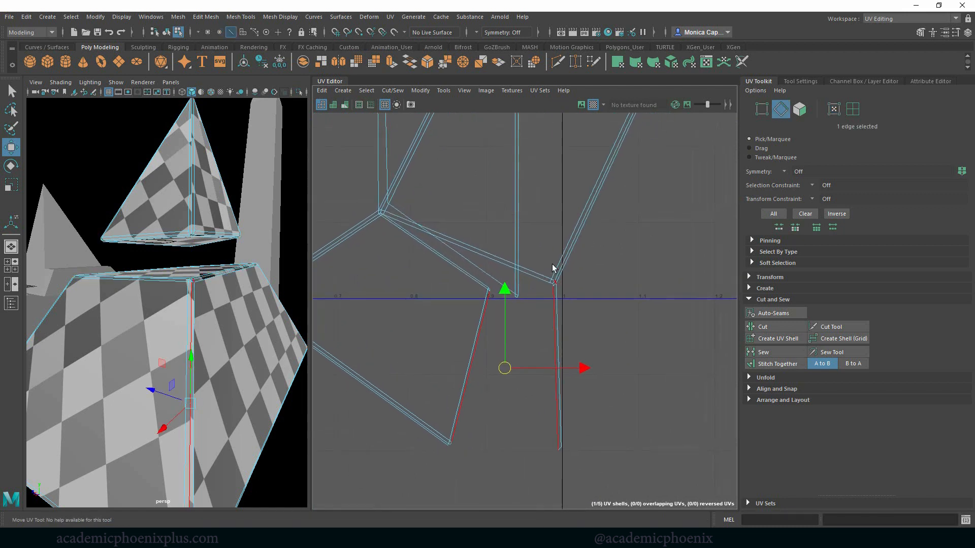
alt+right_drag(553, 268, 672, 317)
Step: Try to sew the top shell's bevel edge and the adjoining corner edge to the side shell, and undo the sewing
click(425, 293)
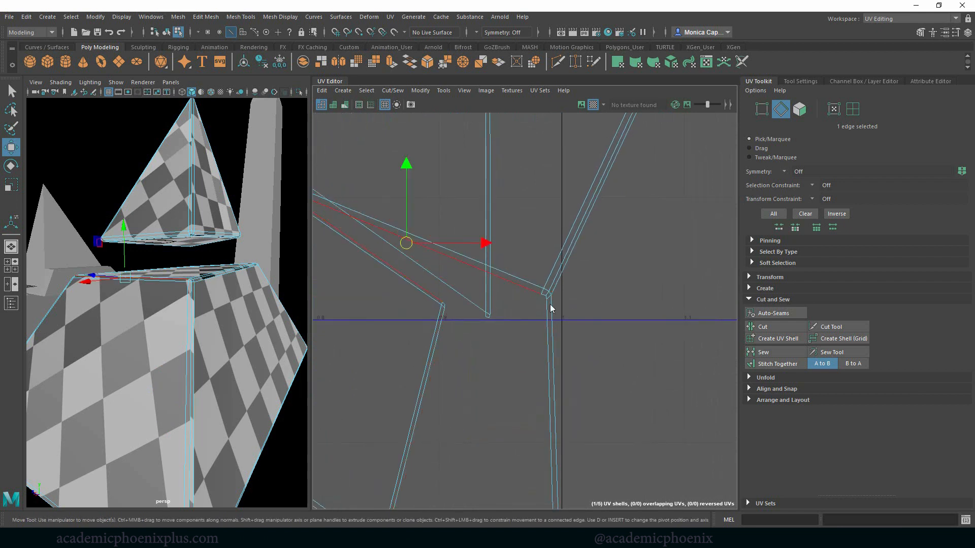
right_drag(571, 309, 434, 289)
click(427, 293)
alt+right_drag(563, 284, 434, 247)
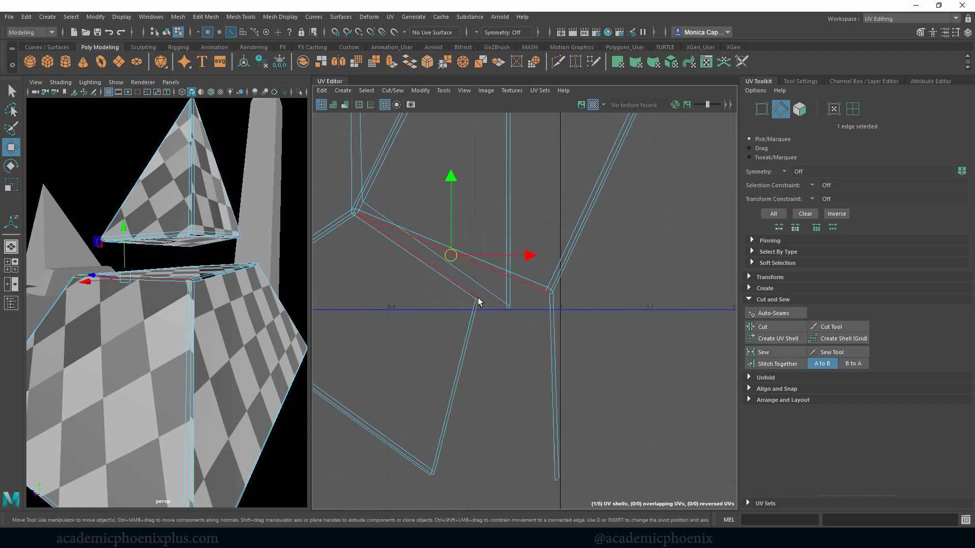
shift+click(545, 307)
shift+right_drag(543, 313, 557, 344)
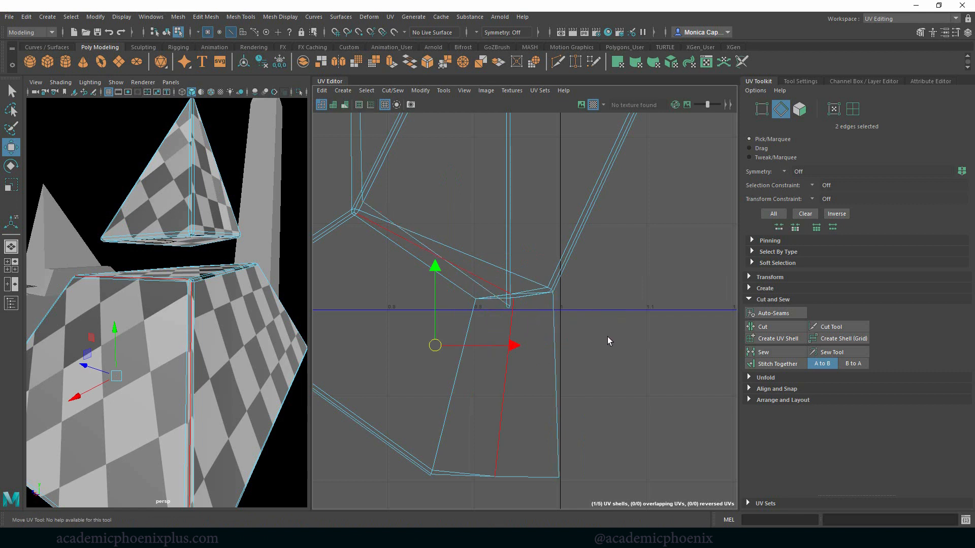
scroll(584, 307, down, 3)
key(ctrl+z)
Step: Try sewing the same border with the short corner edges and bevel-strip edge added to the selection, and undo it
scroll(568, 312, up, 4)
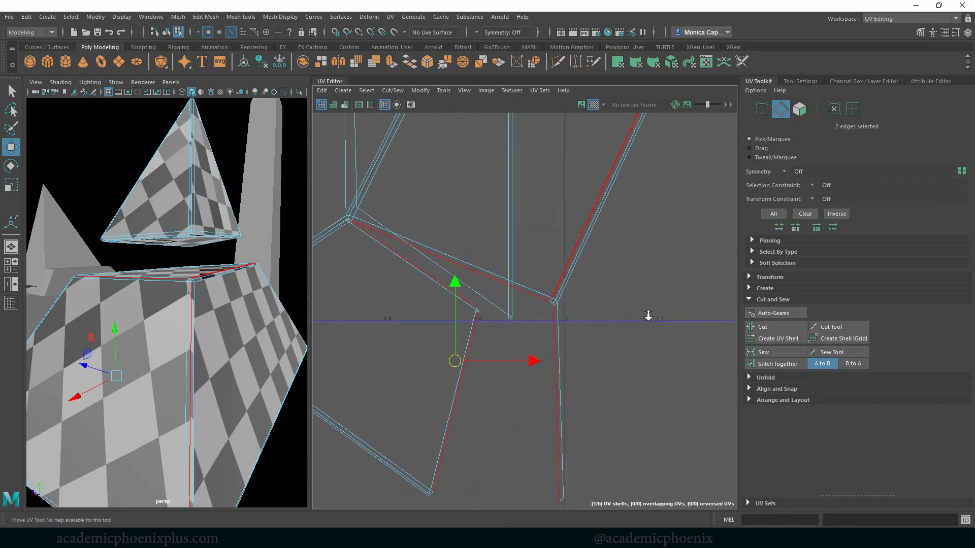
shift+click(552, 324)
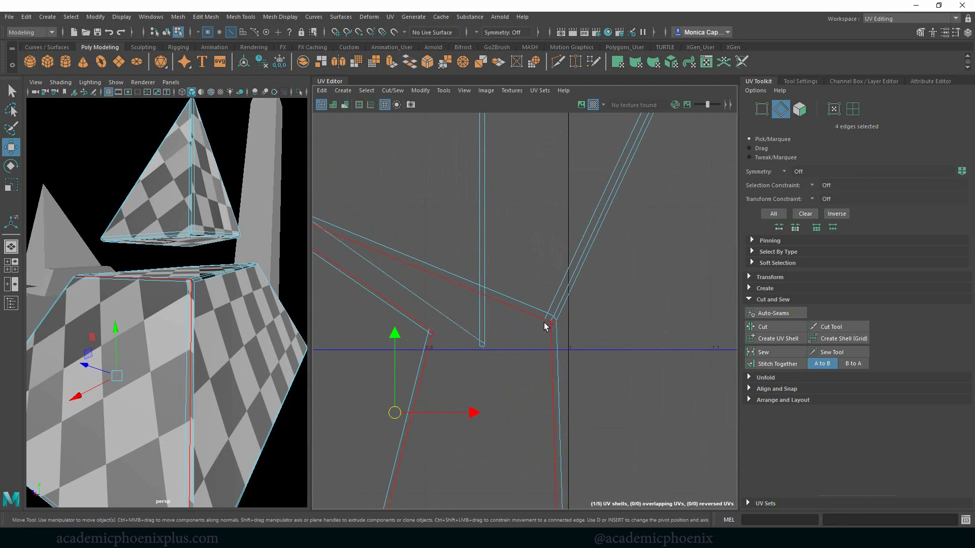
shift+click(549, 335)
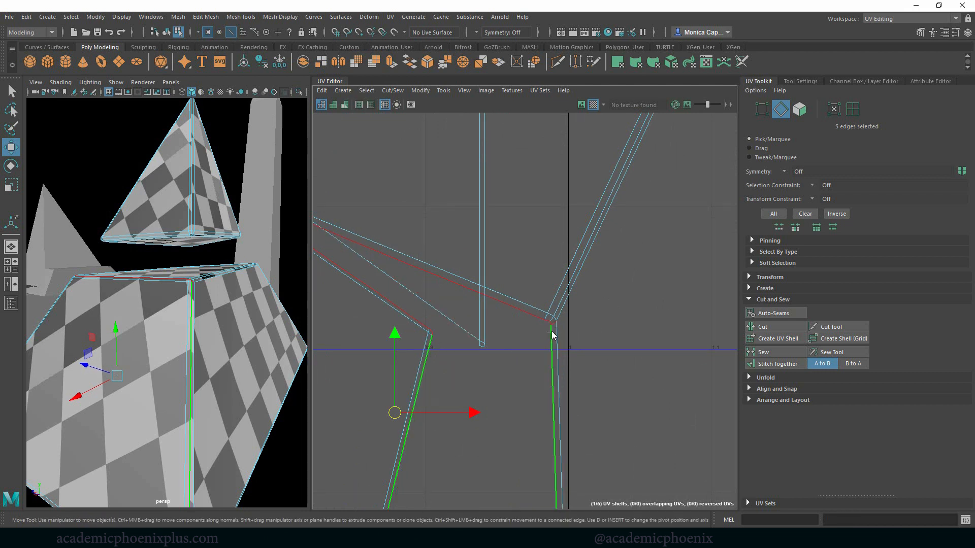
shift+right_click(547, 332)
shift+right_drag(549, 340, 558, 347)
shift+click(571, 279)
alt+right_drag(573, 278, 392, 225)
alt+middle_drag(553, 223, 507, 318)
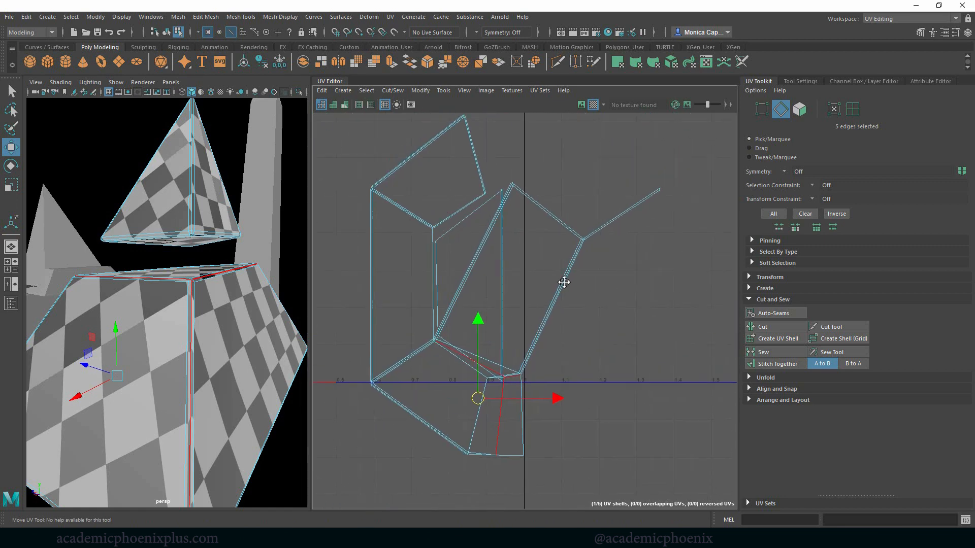
alt+middle_drag(564, 282, 598, 248)
key(ctrl+z)
key(ctrl+z)
right_drag(575, 232, 571, 264)
click(578, 272)
shift+click(587, 269)
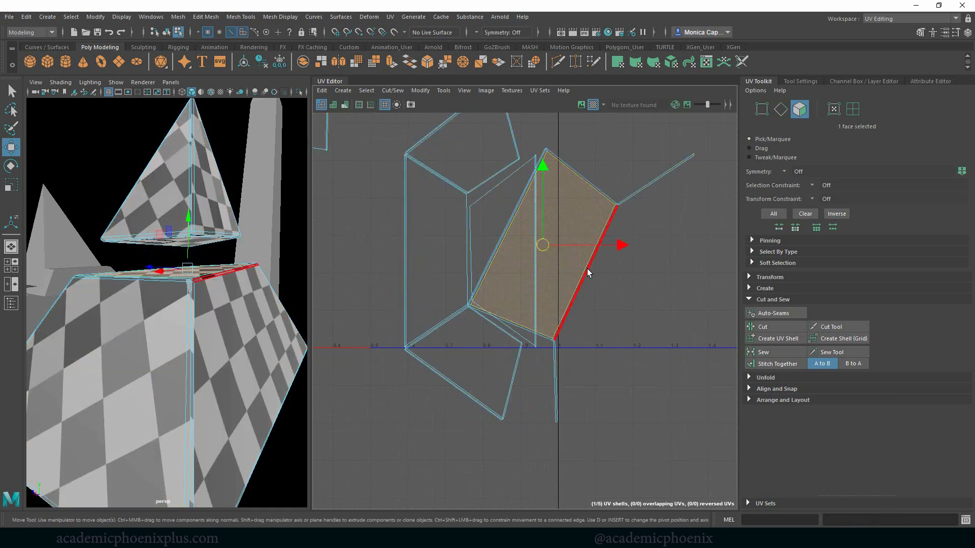
double_click(583, 272)
click(598, 311)
Step: Cut the two short corner edges that attach the top-face shell to the lower tier's side shells
alt+middle_drag(520, 258, 571, 245)
alt+right_drag(571, 244, 711, 420)
alt+right_drag(662, 398, 703, 424)
click(502, 272)
right_drag(502, 271, 518, 241)
click(499, 264)
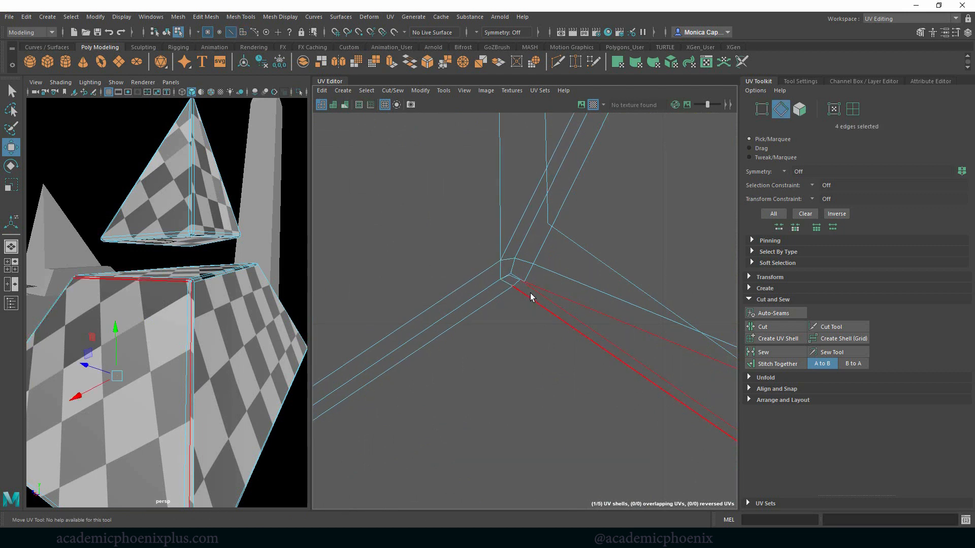
click(502, 275)
key(w)
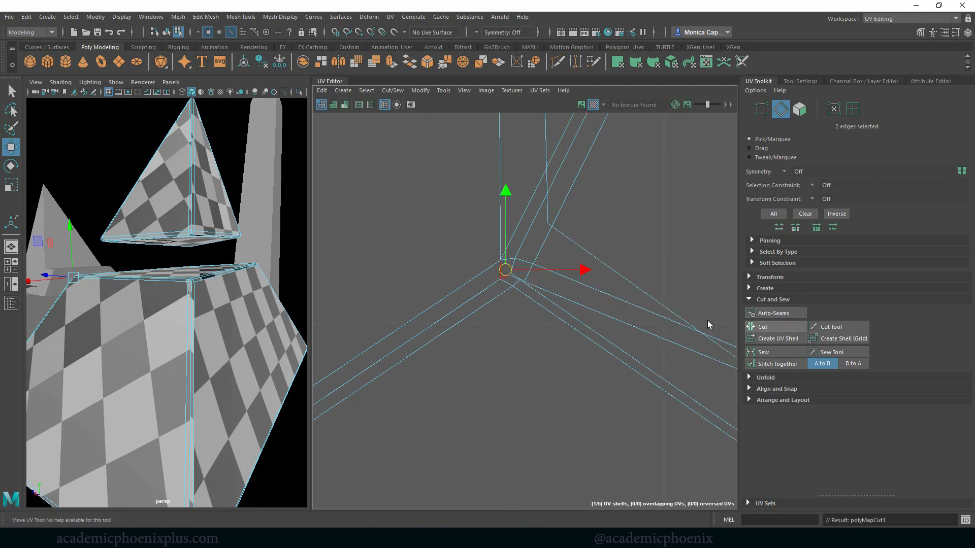
Step: Select the whole separated top-face shell, rotate it slightly clockwise and move it away from the joined side shells
scroll(528, 272, down, 4)
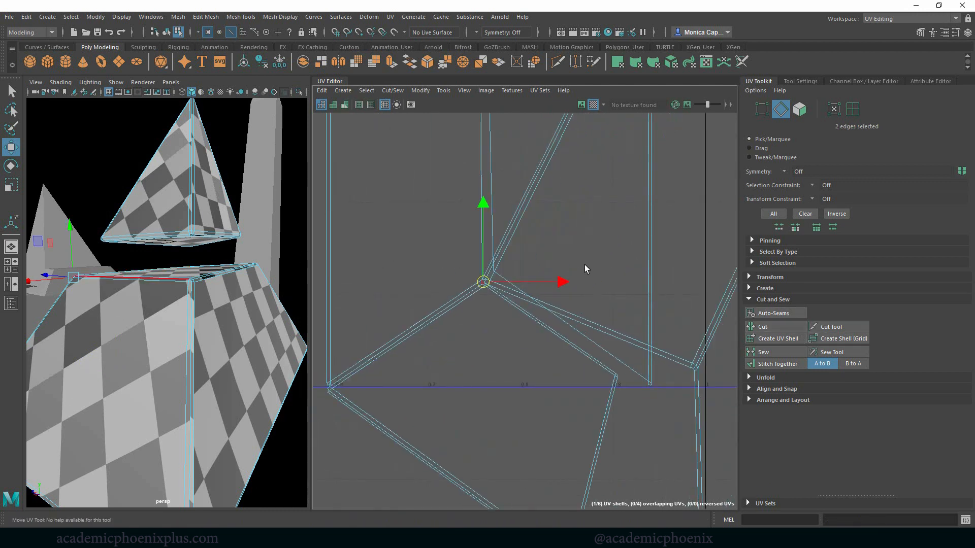
alt+middle_drag(584, 265, 518, 294)
right_drag(503, 271, 504, 290)
click(520, 285)
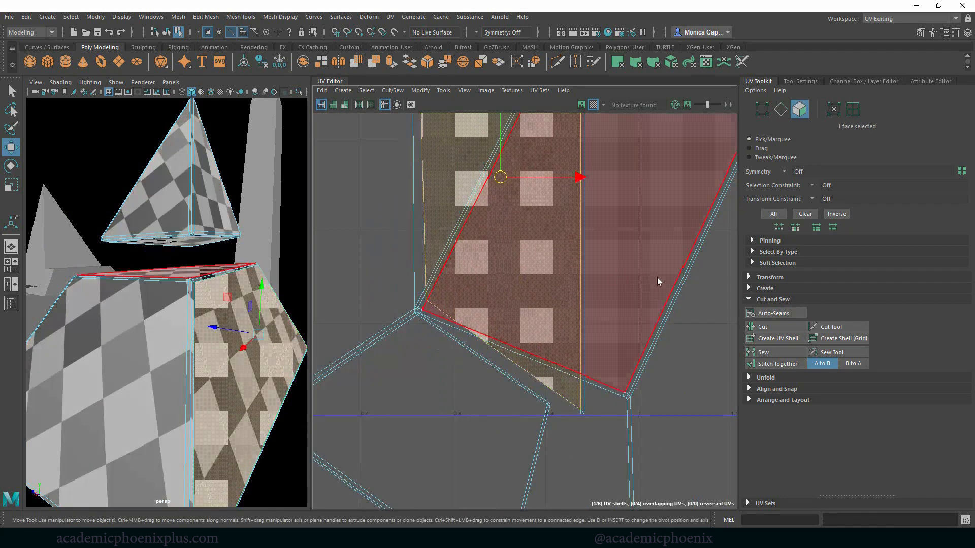
double_click(660, 277)
right_drag(579, 257, 500, 233)
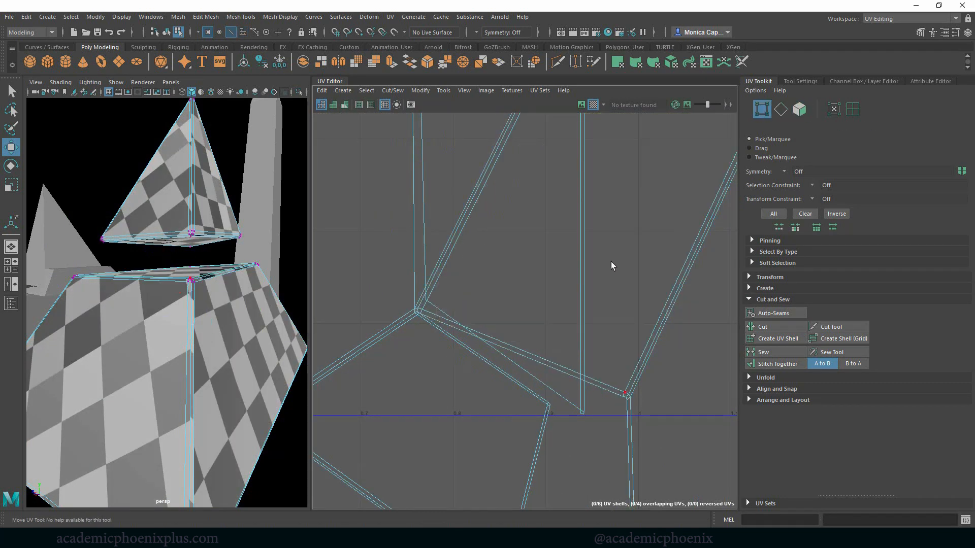
click(611, 265)
scroll(599, 264, down, 4)
key(e)
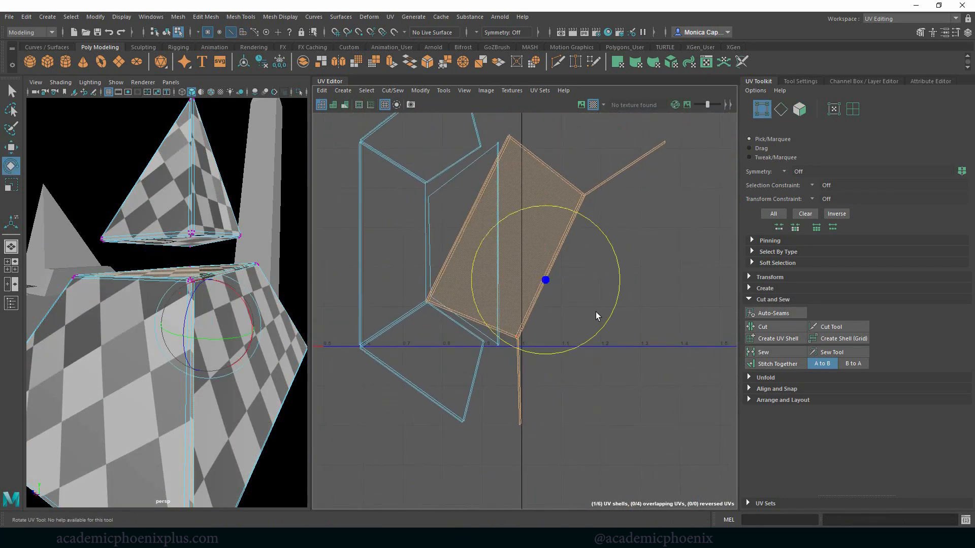
drag(609, 322, 599, 337)
key(w)
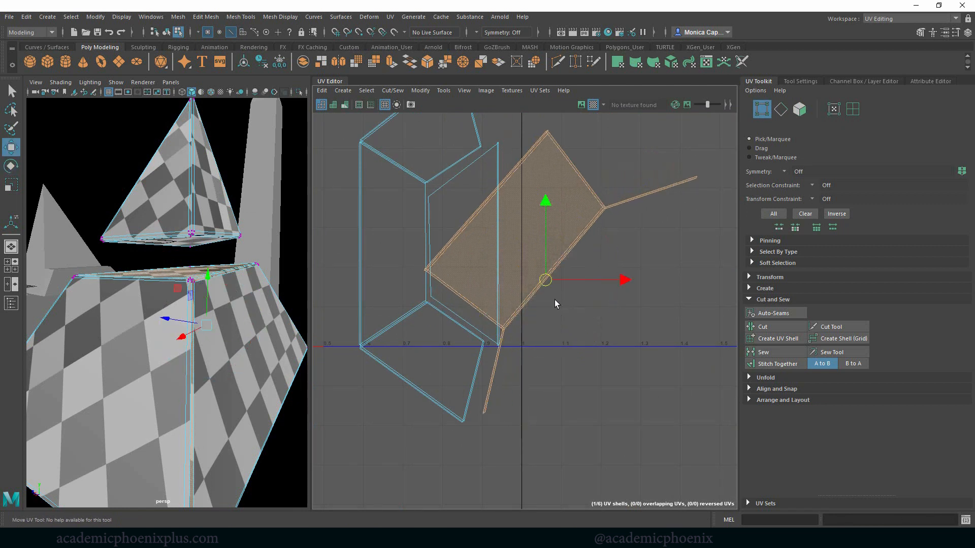
drag(555, 300, 612, 368)
Step: Select the single side-face shell overlapping the joined side shells and move it away into empty UV space
right_drag(455, 277, 421, 275)
double_click(497, 274)
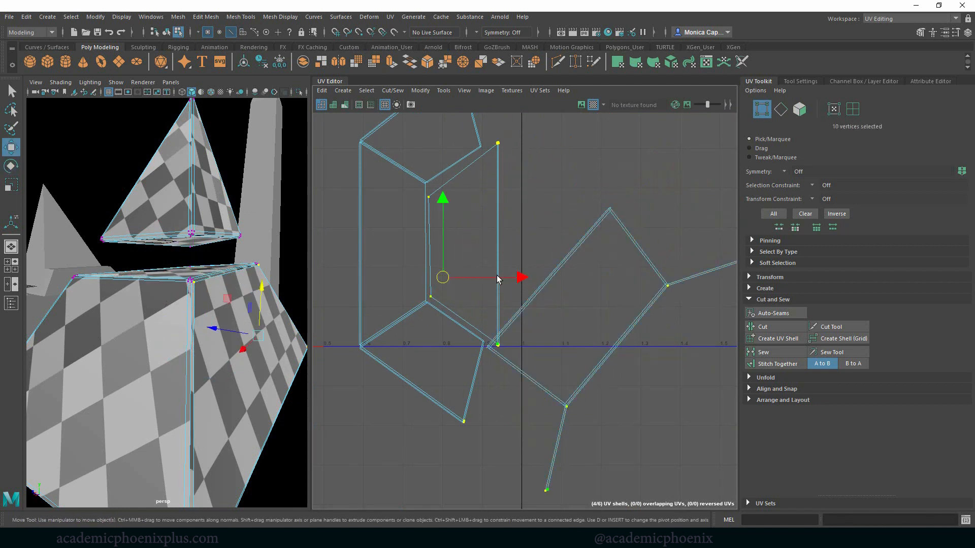
right_drag(480, 273, 523, 270)
click(470, 283)
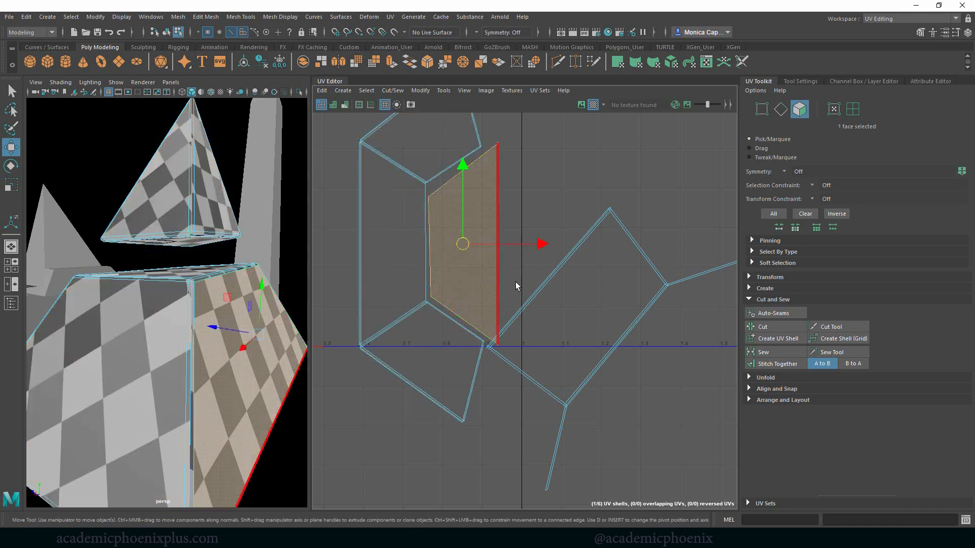
scroll(516, 282, down, 3)
drag(487, 253, 678, 167)
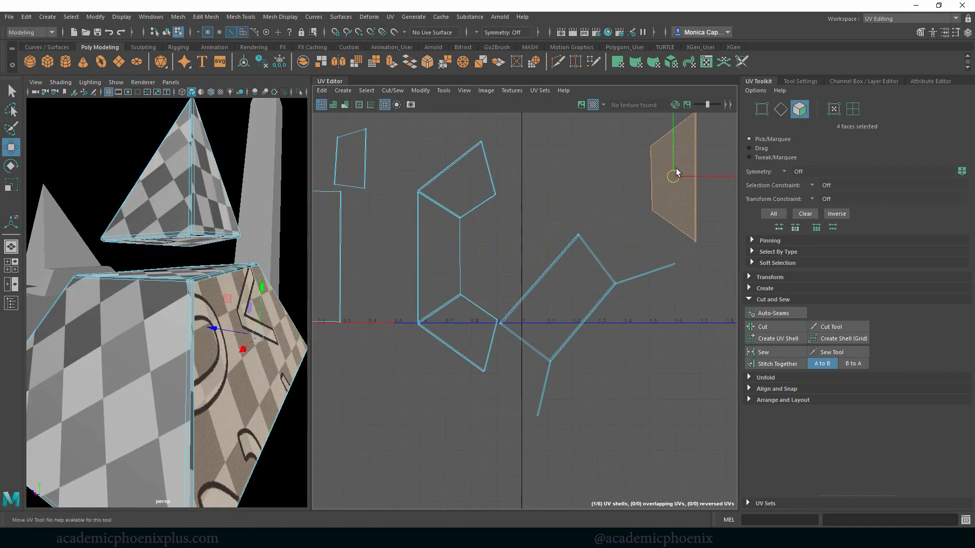
Step: Try to sew the lower side shell's long corner edge and the top-face shell's adjoining bevel edge, and undo the sewing
scroll(529, 322, up, 3)
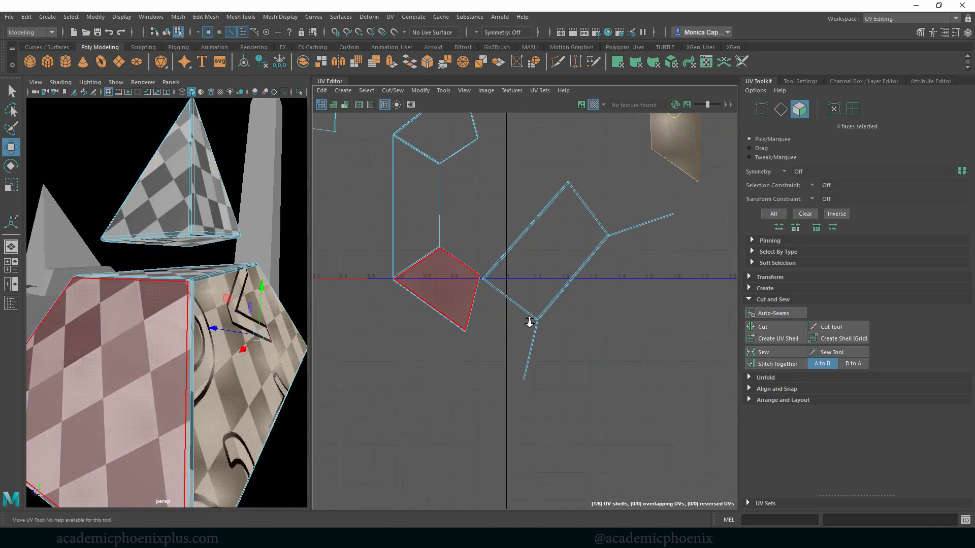
right_drag(456, 299, 471, 283)
click(471, 290)
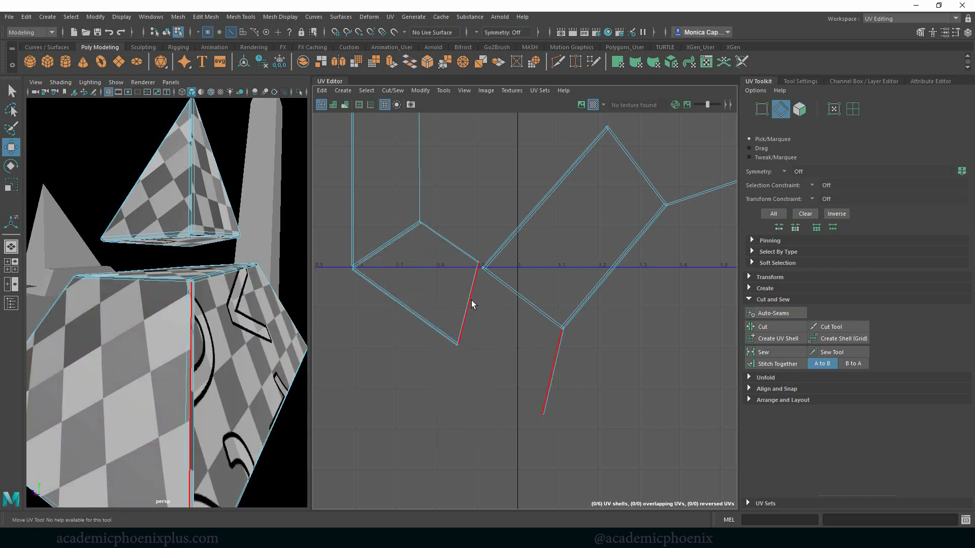
scroll(495, 264, up, 3)
alt+right_drag(617, 382, 628, 389)
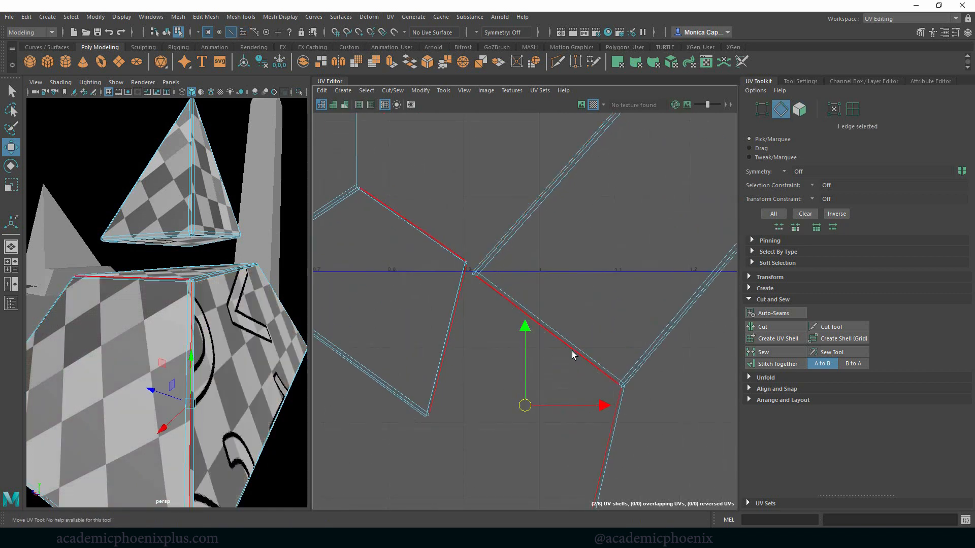
shift+click(572, 351)
shift+right_drag(452, 312, 443, 341)
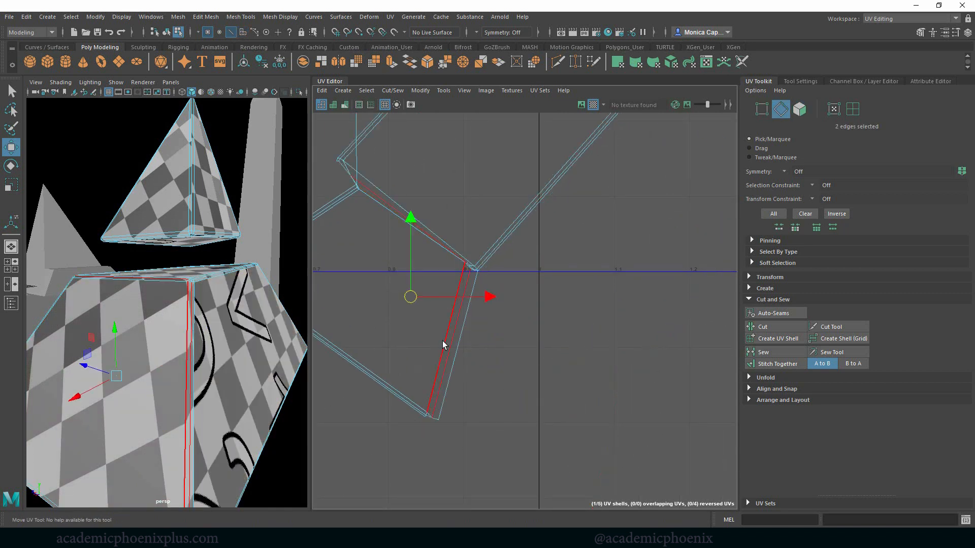
alt+middle_drag(495, 236, 414, 188)
key(ctrl+z)
Step: Select the whole top-face shell and move it beside the lower side shell so their matching borders nearly meet
scroll(516, 247, down, 3)
right_drag(538, 291, 543, 314)
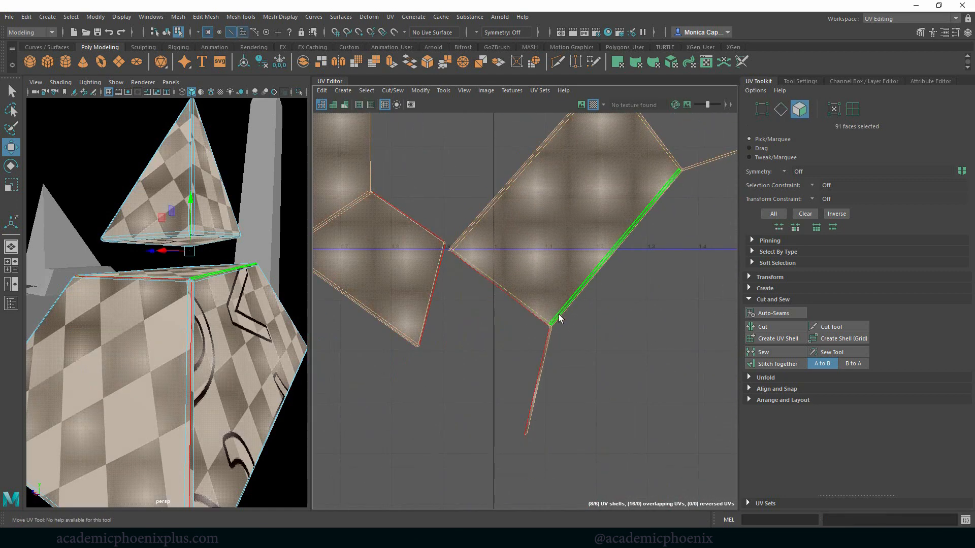
double_click(553, 276)
key(r)
drag(615, 254, 514, 190)
key(w)
key(r)
key(w)
key(r)
key(w)
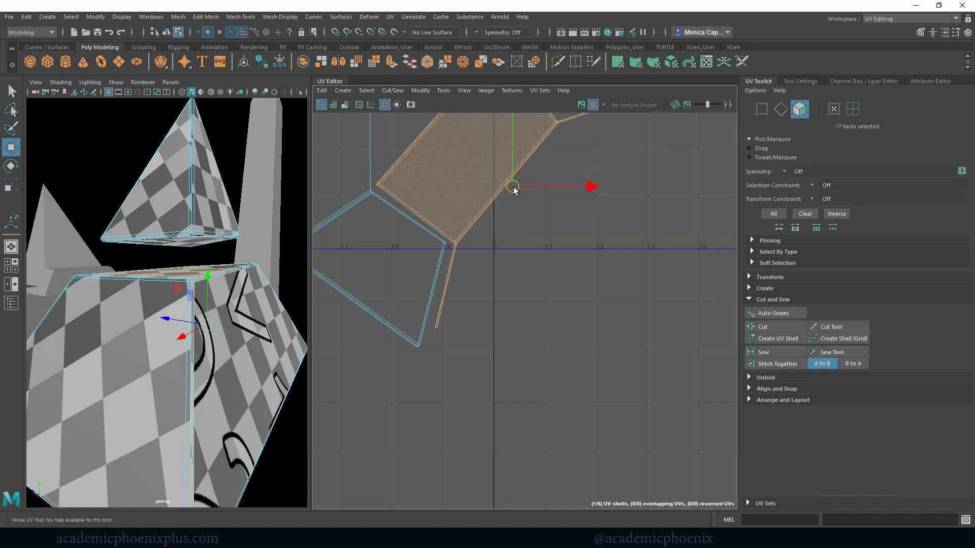
Step: Sew the top-face shell to the lower side shell along the bevel and short corner edges, leaving out the long corner edge
key(f)
alt+middle_drag(403, 257, 471, 189)
alt+right_drag(471, 189, 604, 331)
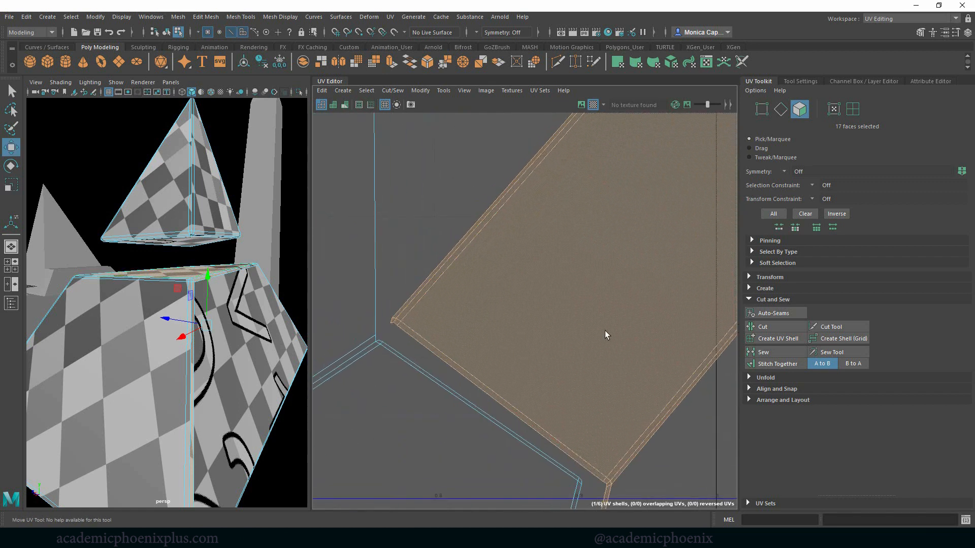
alt+middle_drag(552, 357, 537, 211)
right_drag(467, 284, 470, 258)
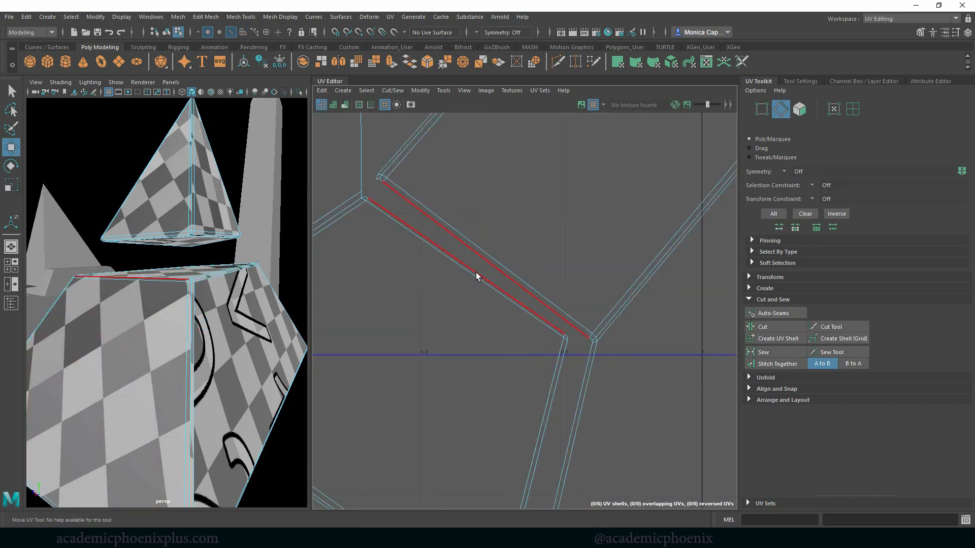
click(476, 276)
double_click(569, 335)
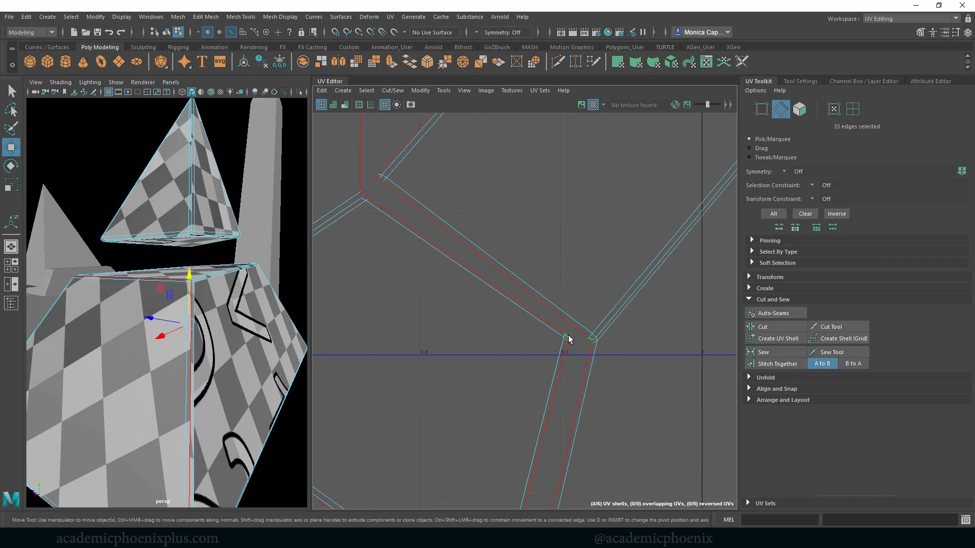
click(498, 290)
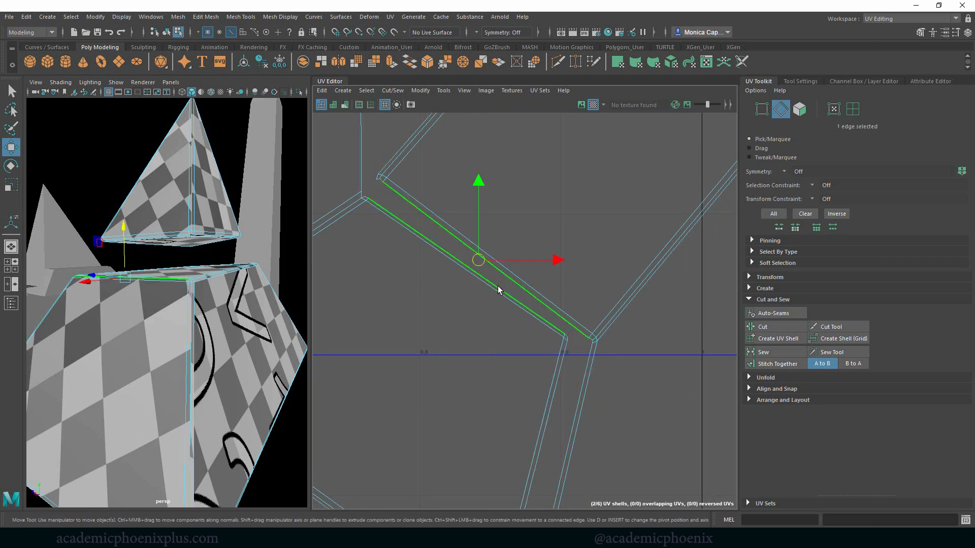
drag(574, 357, 555, 330)
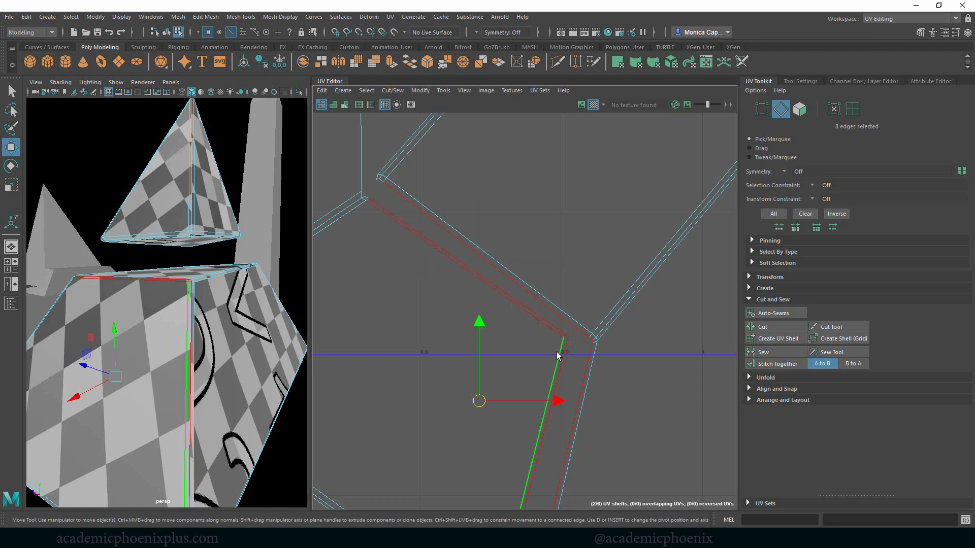
ctrl+click(557, 352)
ctrl+click(541, 332)
shift+right_drag(531, 323, 530, 348)
Step: Move the overlapping corner UVs of the top-face shell toward the corner where the side shells meet
alt+right_drag(588, 303, 296, 232)
alt+right_drag(639, 160, 367, 215)
alt+middle_drag(537, 209, 460, 313)
right_drag(448, 294, 482, 297)
click(457, 300)
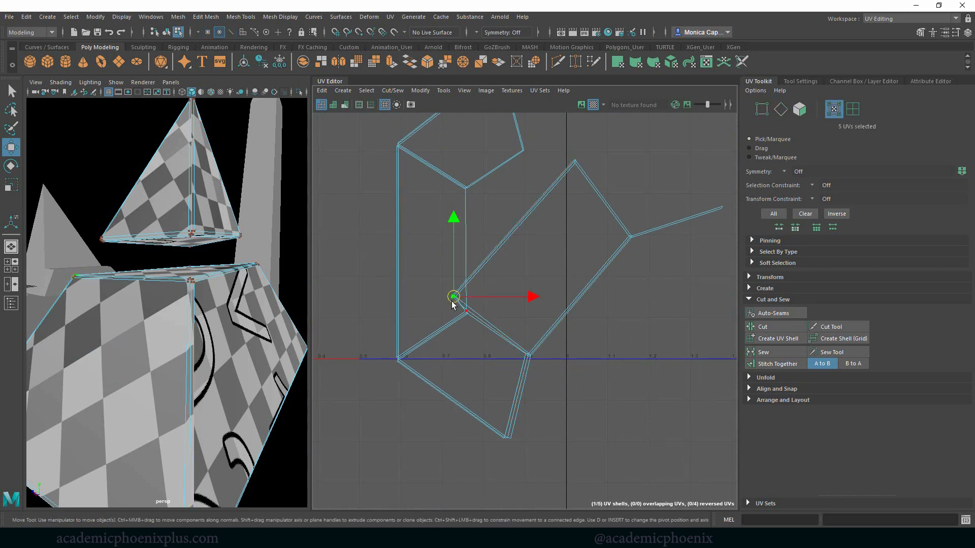
drag(453, 303, 472, 310)
click(461, 308)
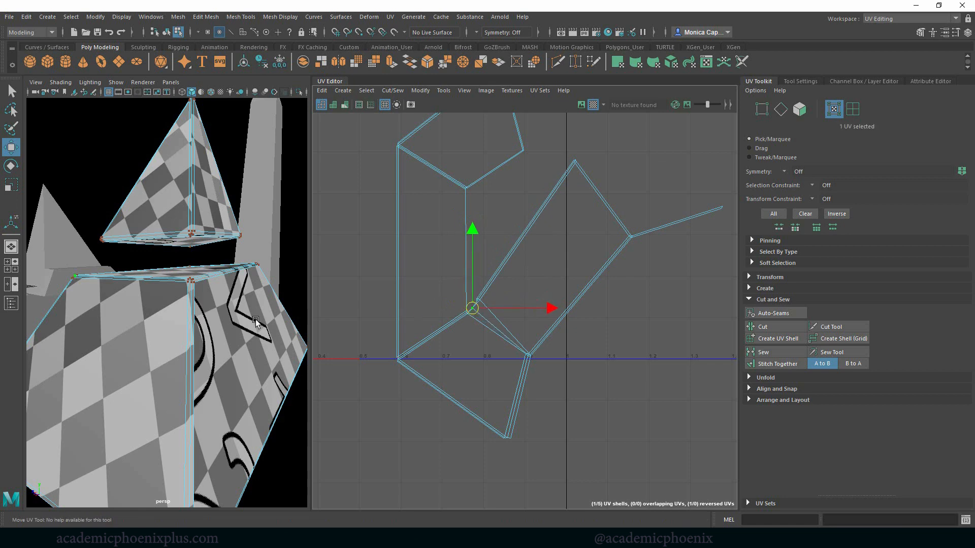
Step: Inspect the lower tier's checker pattern from several sides and select the corner UVs to locate them on the model
mouse_move(255, 319)
alt+mouse_down()
mouse_move(230, 310)
mouse_move(178, 315)
mouse_move(245, 322)
alt+mouse_up()
alt+drag(317, 325, 348, 319)
alt+right_drag(284, 325, 175, 330)
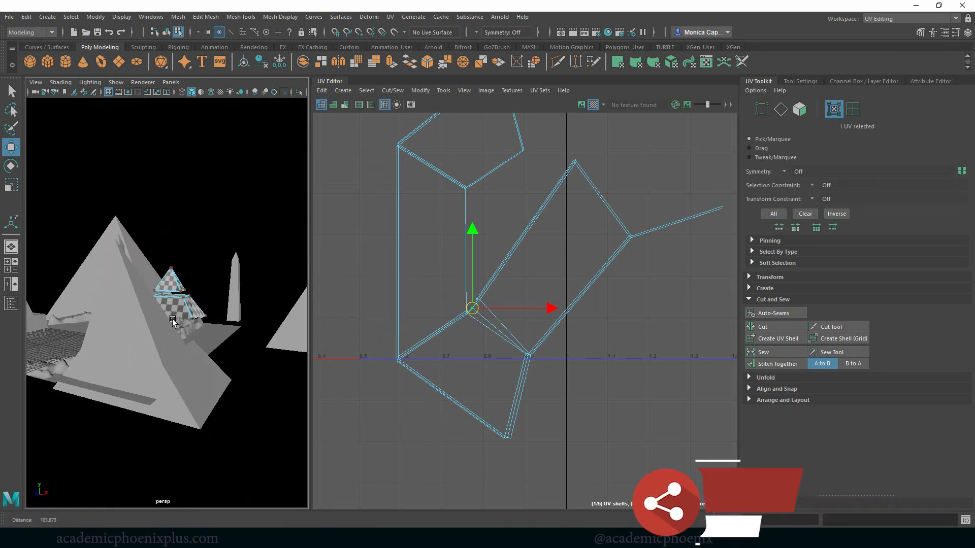
alt+drag(175, 330, 264, 353)
alt+right_drag(264, 353, 467, 401)
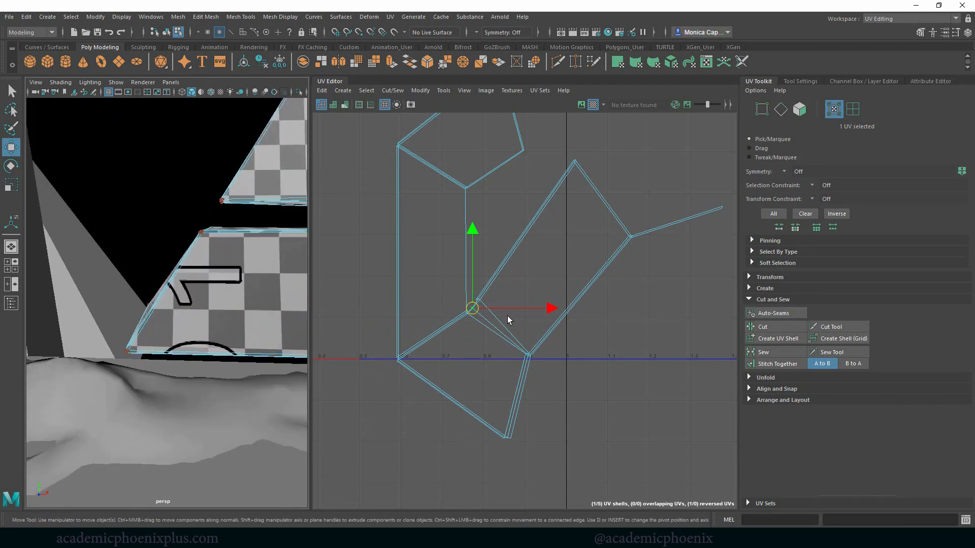
drag(431, 280, 500, 321)
alt+drag(204, 319, 148, 333)
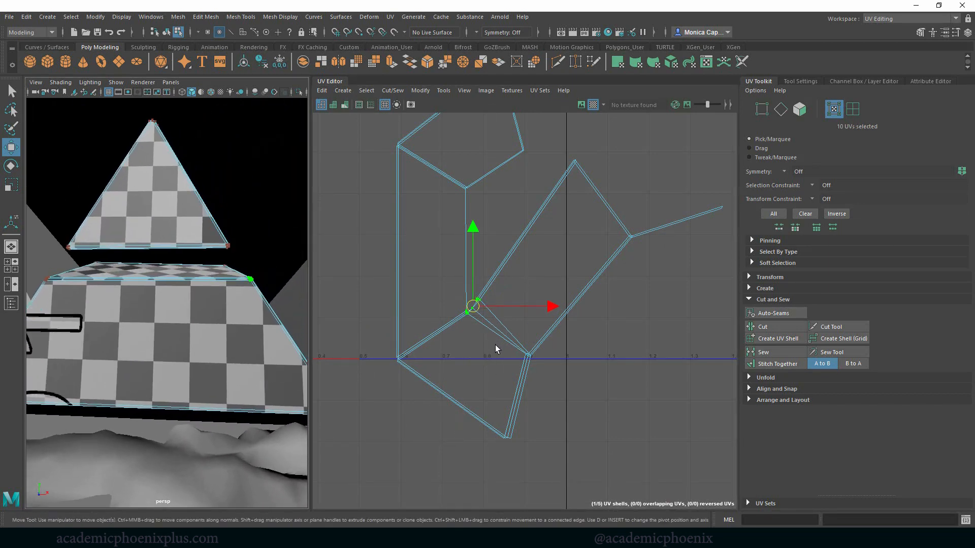
alt+middle_drag(446, 329, 409, 333)
alt+right_drag(425, 325, 503, 281)
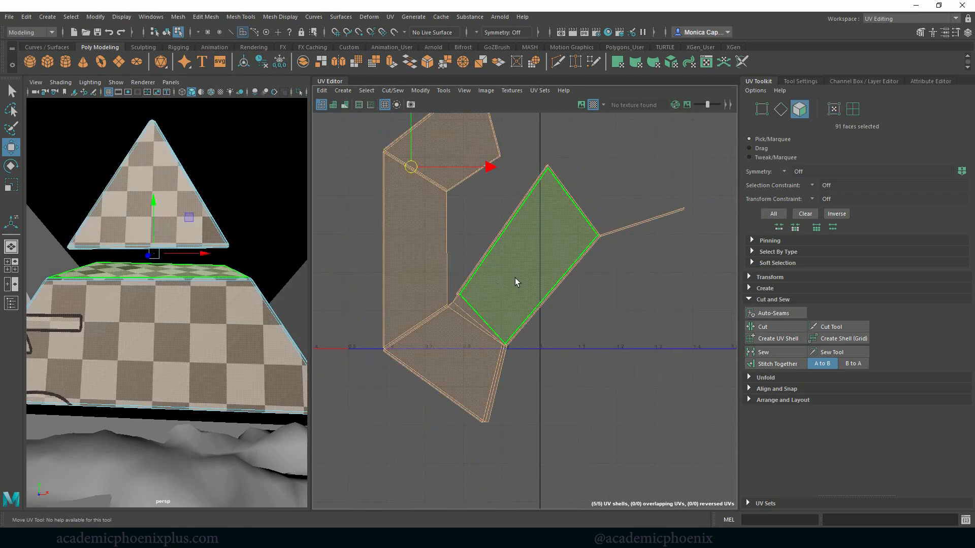
Step: Select the entire joined lower-tier shell, unfold its UVs and clear the selection
click(474, 335)
double_click(474, 335)
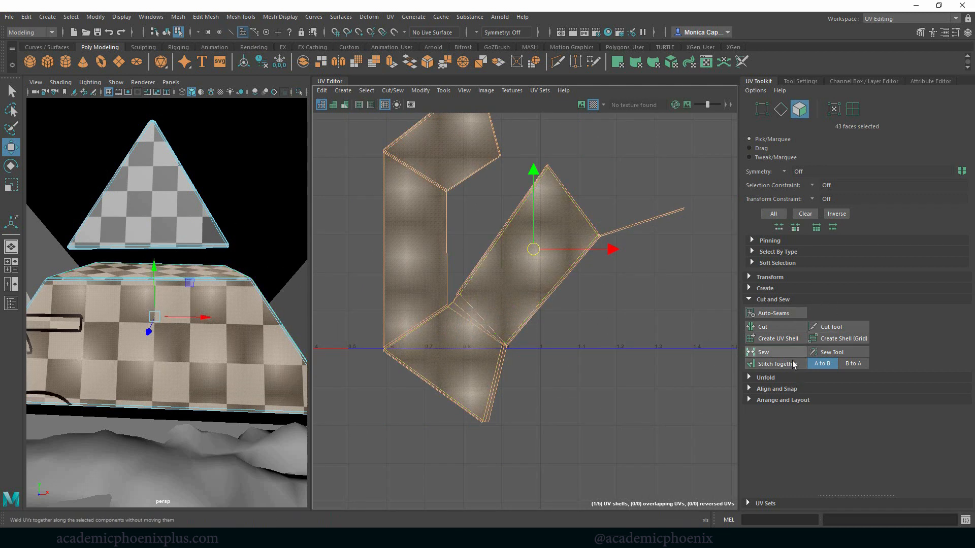
click(772, 376)
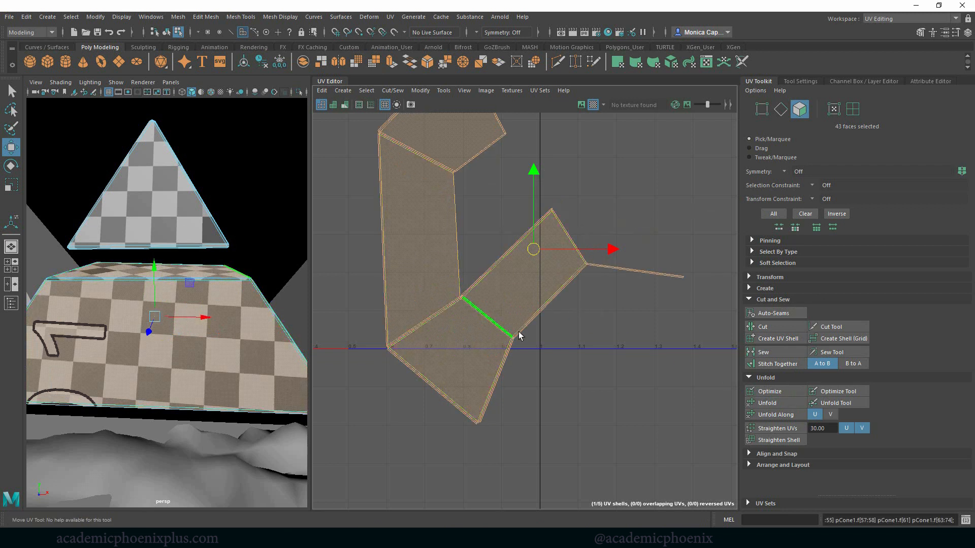
click(544, 378)
Step: Examine the unfolded lower-tier shell against the model, selecting the top face to see which side faces it adjoins
alt+middle_drag(479, 333, 512, 386)
alt+right_drag(512, 386, 399, 349)
alt+middle_drag(423, 340, 505, 285)
alt+drag(207, 328, 37, 334)
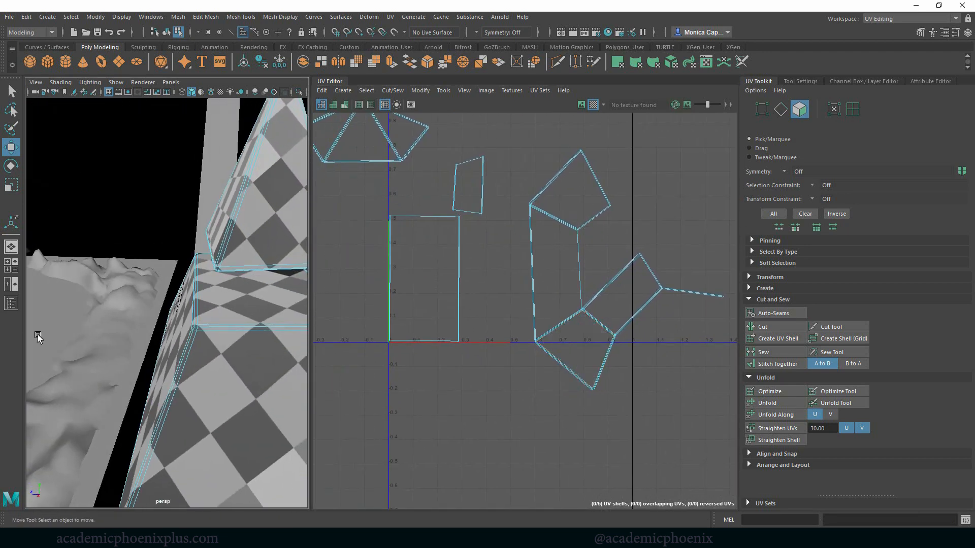
alt+drag(258, 378, 269, 339)
click(620, 309)
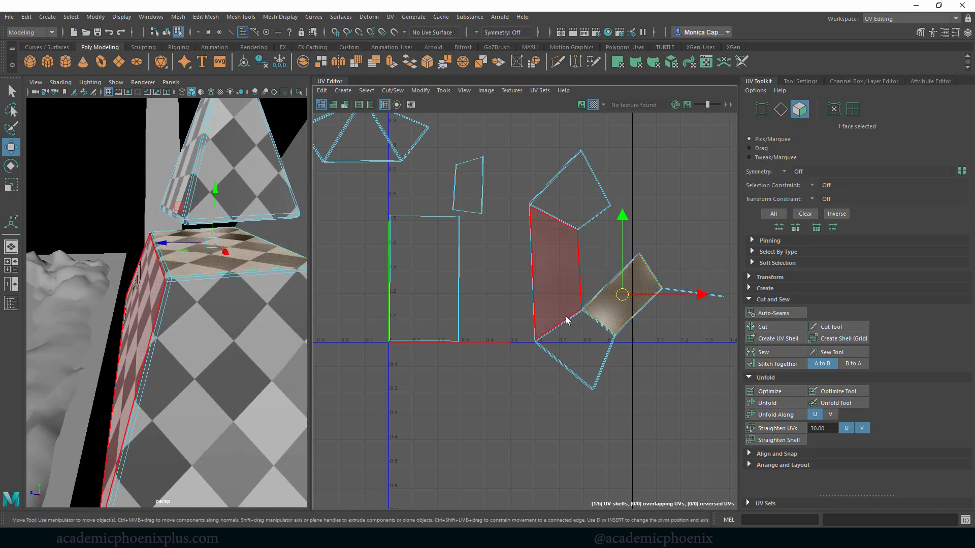
alt+middle_drag(567, 331, 584, 337)
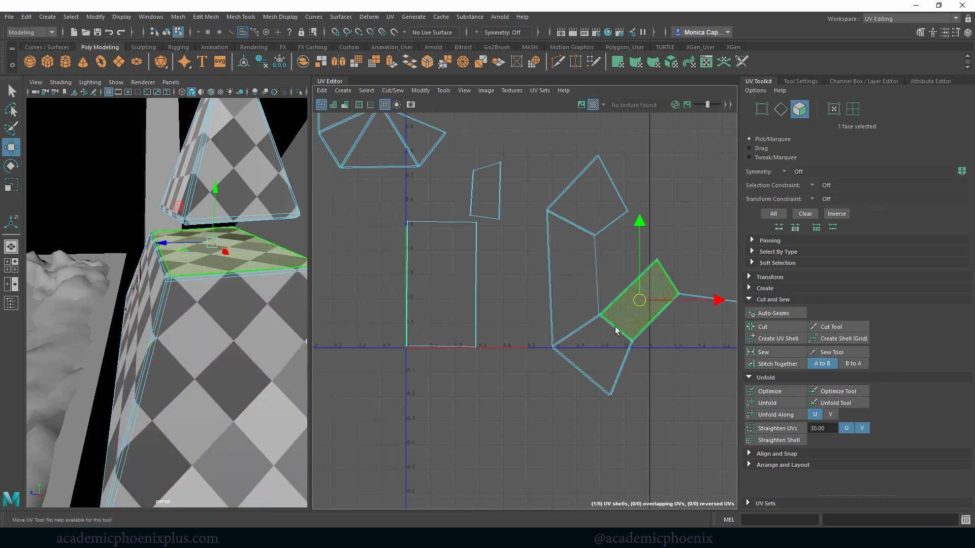
alt+middle_drag(575, 328, 517, 312)
Step: Cut the bevel edge and its short corner edges between the top face and the lower side face
scroll(663, 363, up, 10)
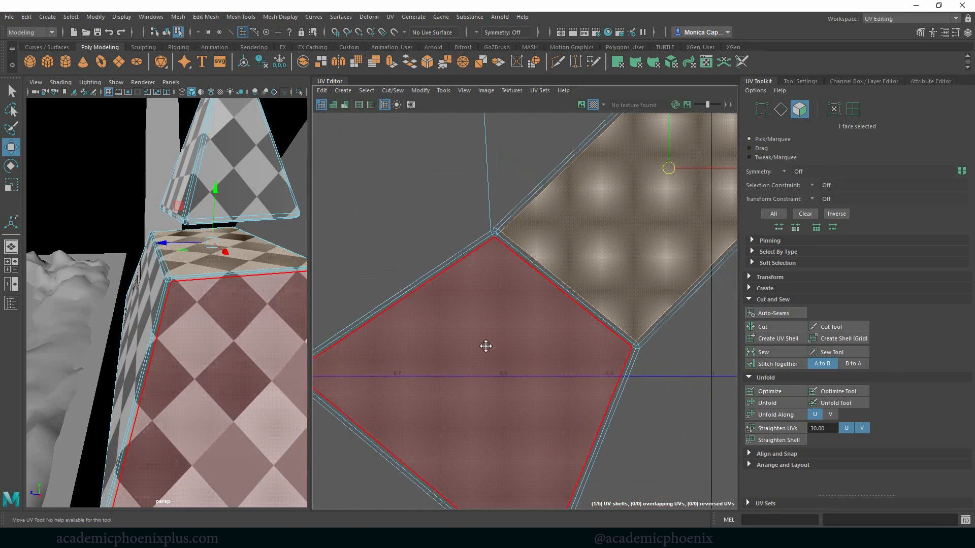
right_drag(526, 224, 521, 205)
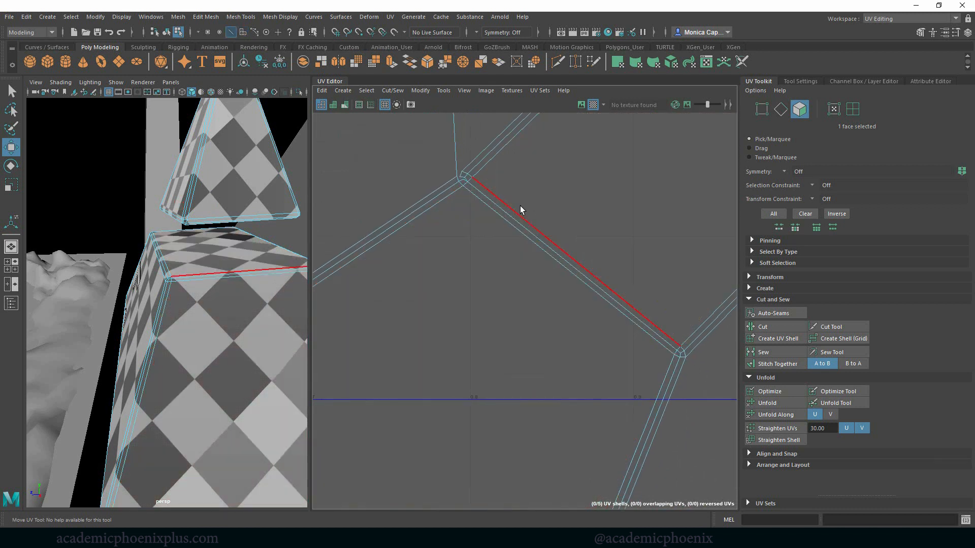
click(519, 225)
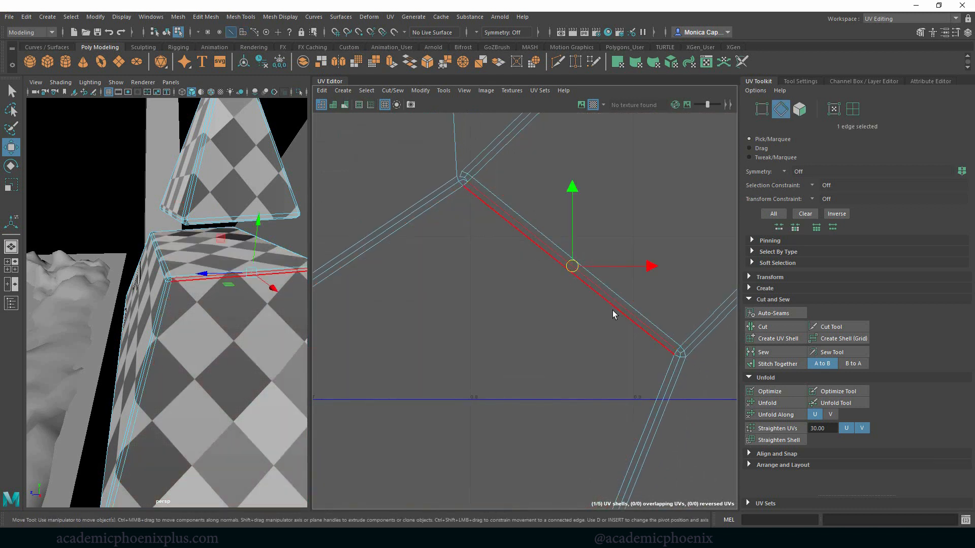
shift+click(683, 358)
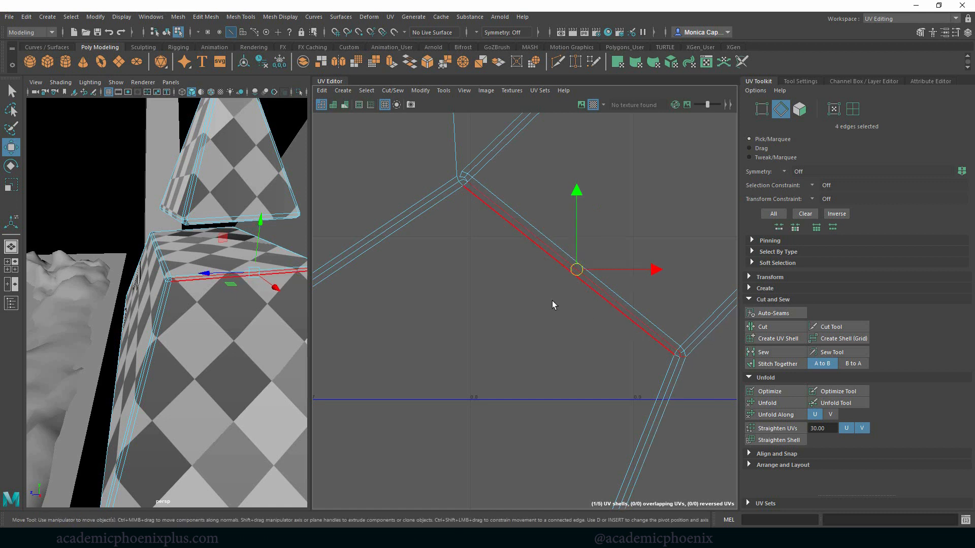
click(779, 329)
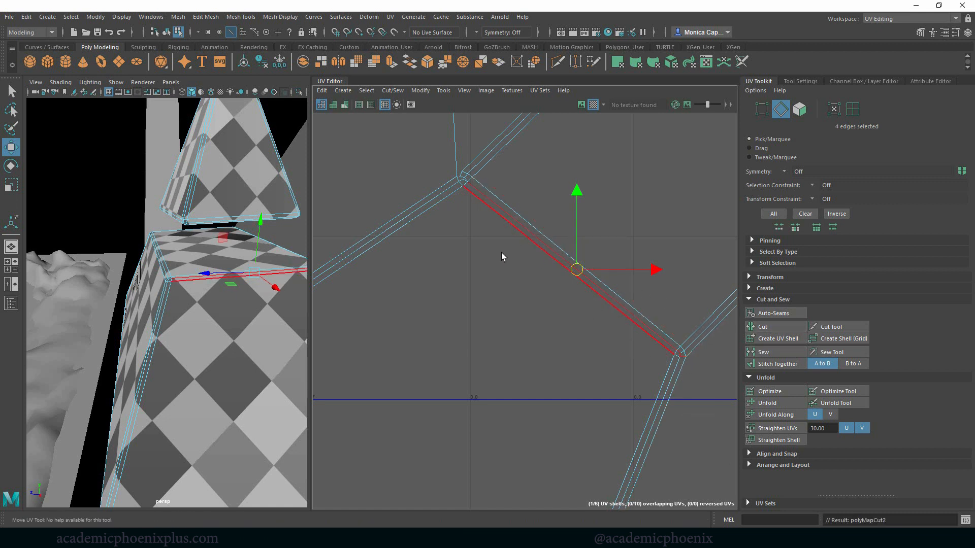
middle_drag(501, 252, 514, 297)
key(ctrl+z)
Step: Move and sew the top face onto the tall middle side face along their shared bevel edge
alt+middle_drag(492, 263, 475, 535)
click(434, 303)
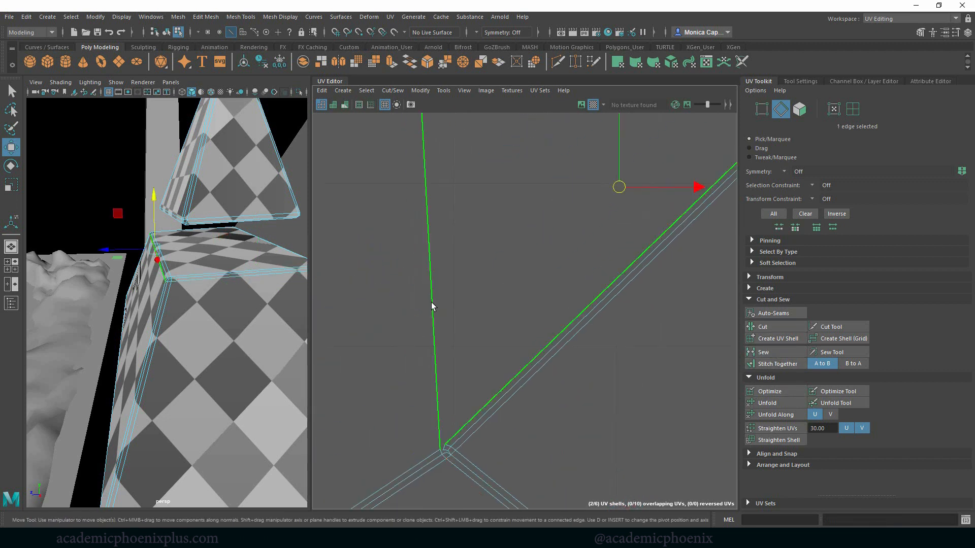
shift+right_drag(431, 302, 456, 322)
Step: Sew the short open edges between the top face's upper corner and the adjoining bevel strip
right_drag(385, 253, 382, 252)
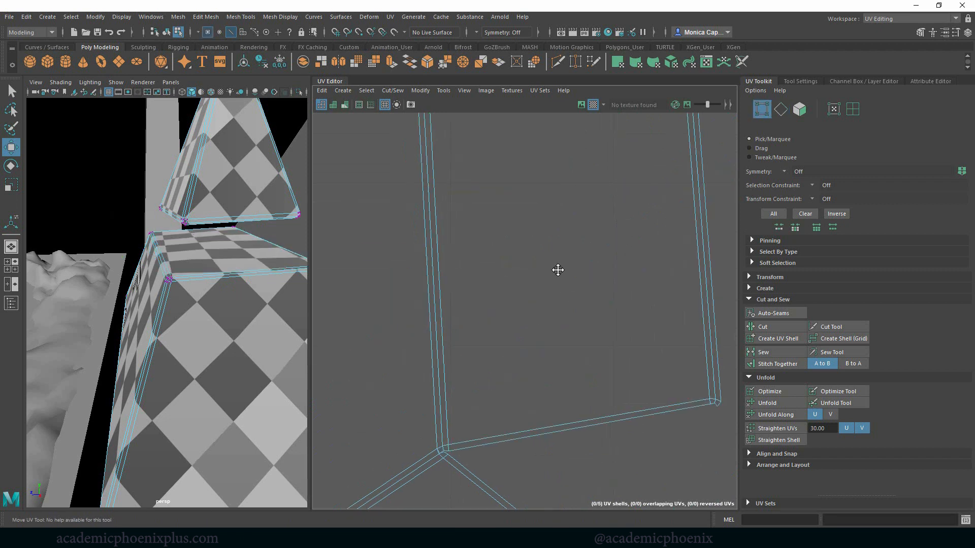
alt+middle_drag(557, 270, 443, 262)
alt+right_drag(498, 266, 443, 284)
alt+middle_drag(450, 320, 543, 403)
alt+right_drag(530, 328, 509, 316)
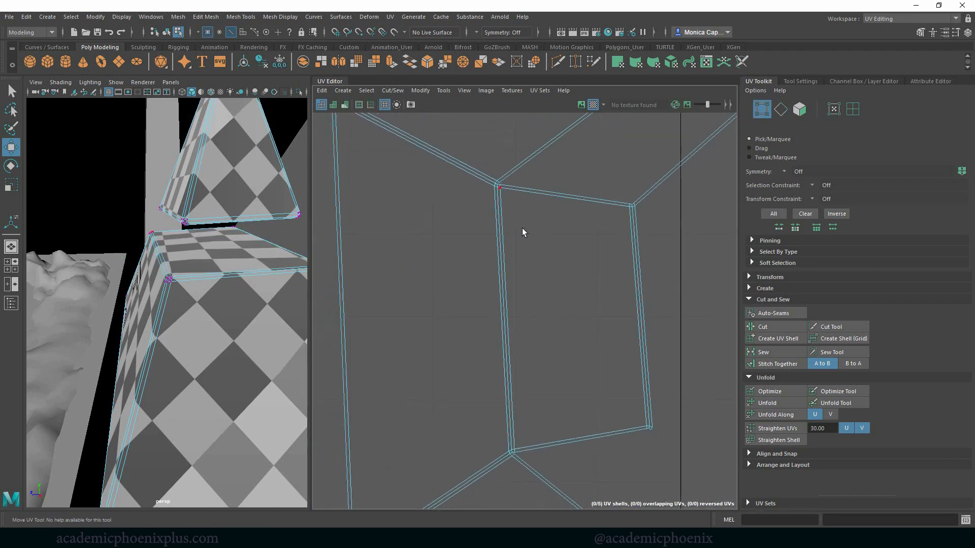
alt+middle_drag(525, 228, 535, 342)
alt+right_drag(528, 294, 593, 358)
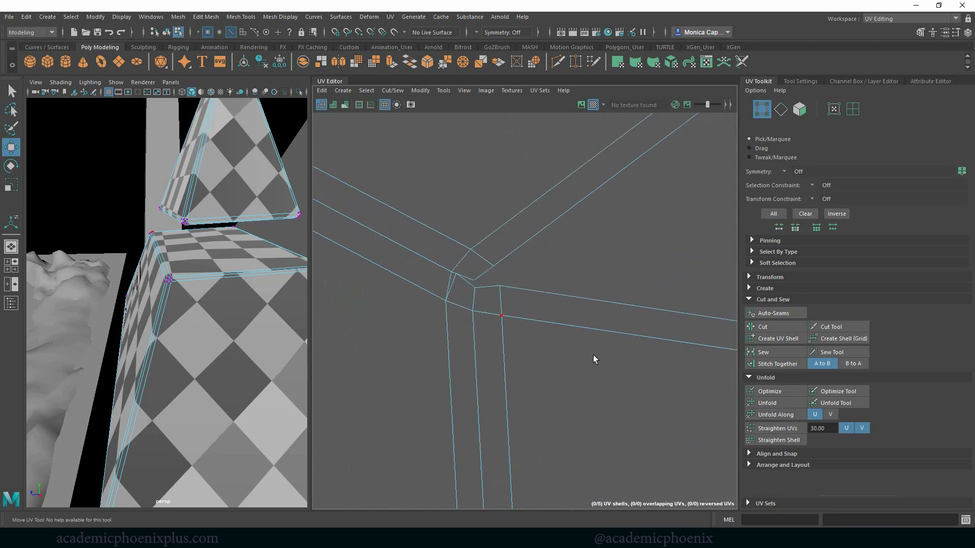
right_drag(455, 287, 457, 312)
click(451, 289)
click(464, 281)
alt+middle_drag(485, 500, 505, 376)
alt+right_drag(505, 375, 388, 395)
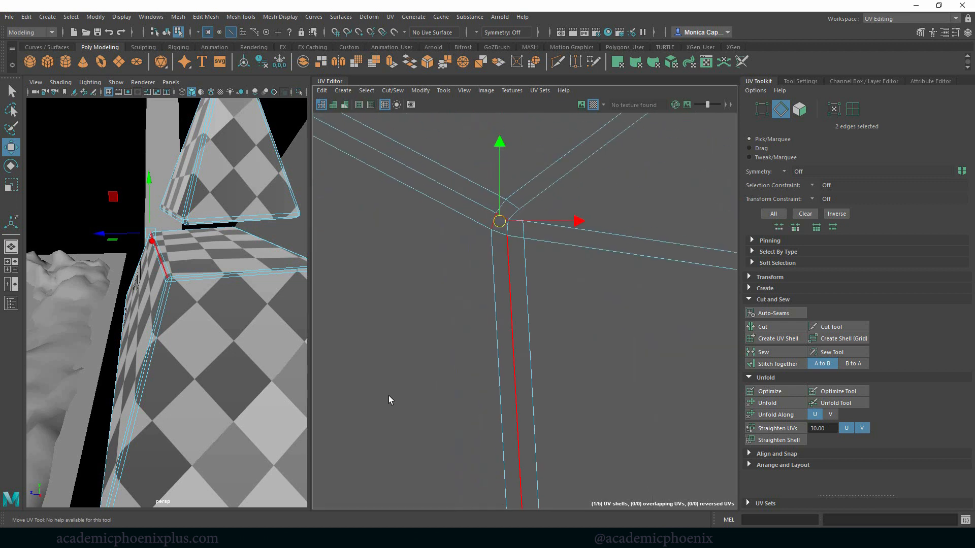
Step: Sew the remaining open edge at the top face's upper corner to close the gap between the bevel strips
click(515, 215)
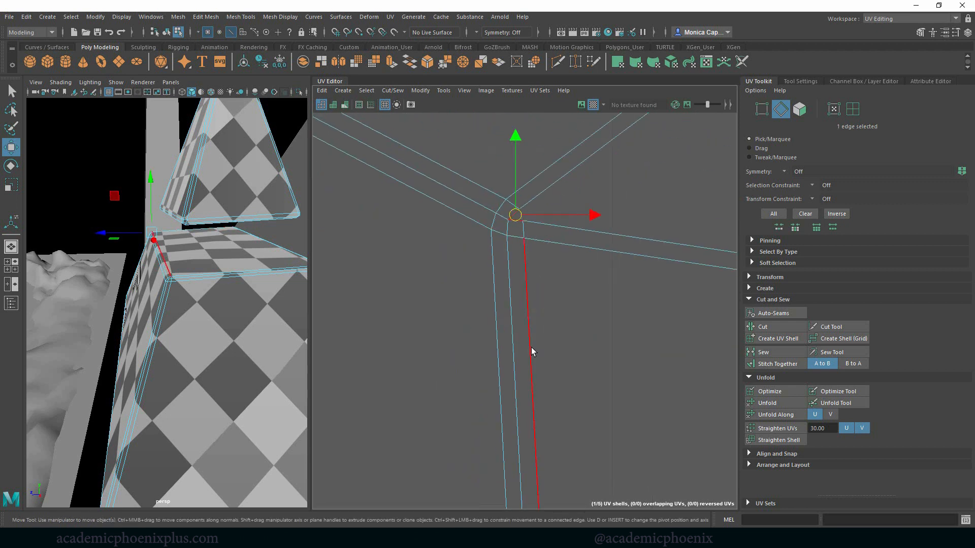
click(560, 217)
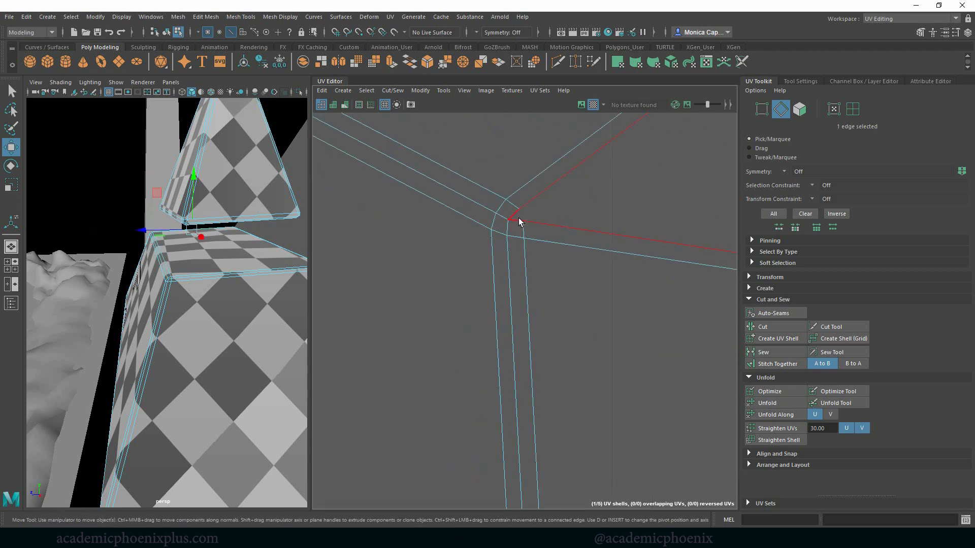
click(513, 228)
shift+right_drag(516, 222, 514, 248)
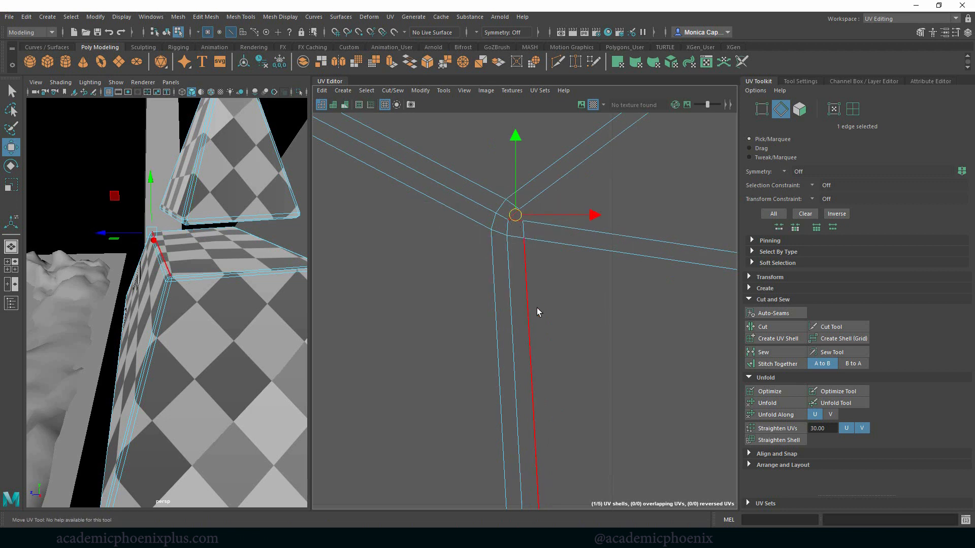
alt+middle_drag(598, 412, 568, 363)
shift+right_drag(517, 212, 518, 215)
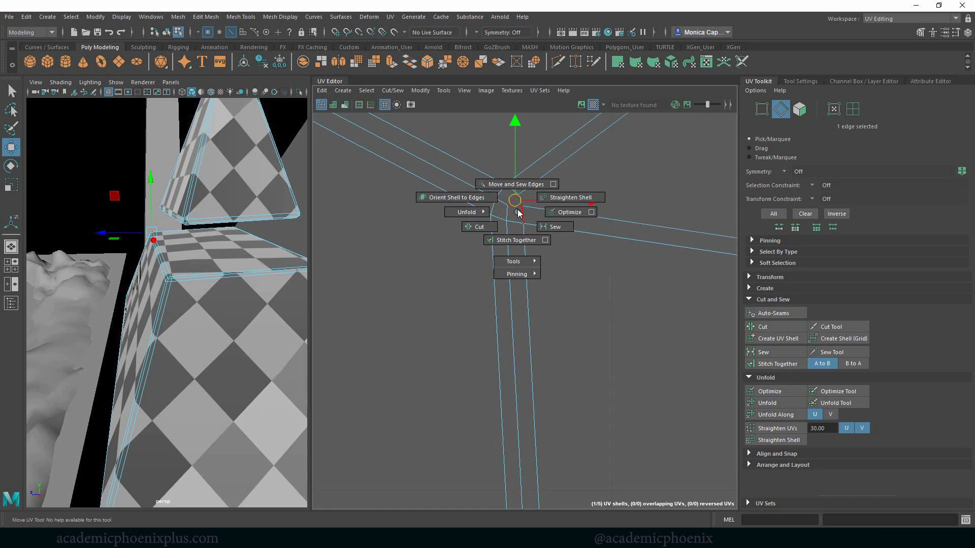
shift+right_drag(518, 214, 554, 228)
click(586, 352)
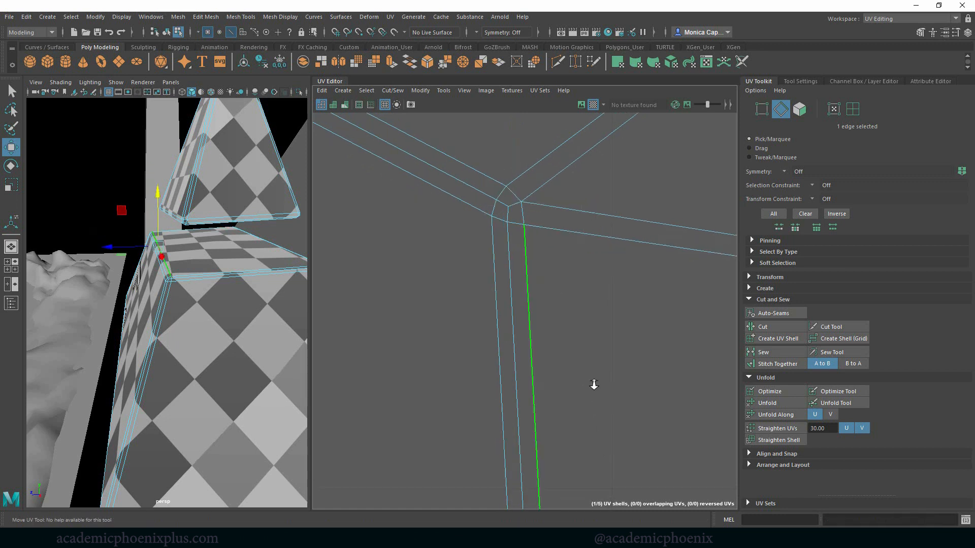
Step: Sew the two short open edges at the top face's lower corner
alt+right_drag(593, 386, 526, 443)
alt+middle_drag(526, 443, 420, 283)
alt+middle_drag(434, 393, 416, 303)
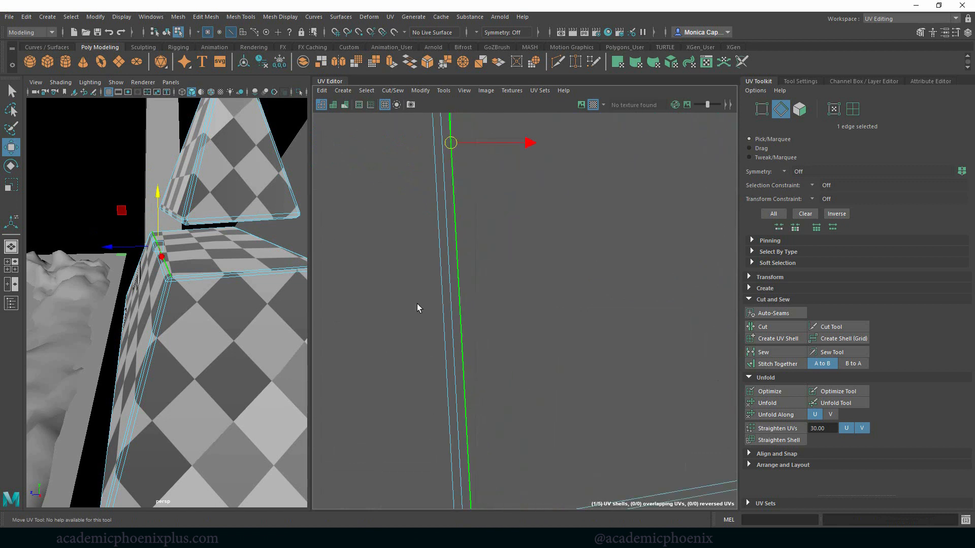
mouse_move(421, 472)
alt+middle_down()
mouse_move(408, 349)
mouse_move(415, 265)
alt+middle_up()
alt+right_drag(487, 333, 584, 318)
alt+middle_drag(371, 269, 465, 304)
alt+right_drag(599, 378, 683, 391)
alt+right_drag(551, 327, 595, 324)
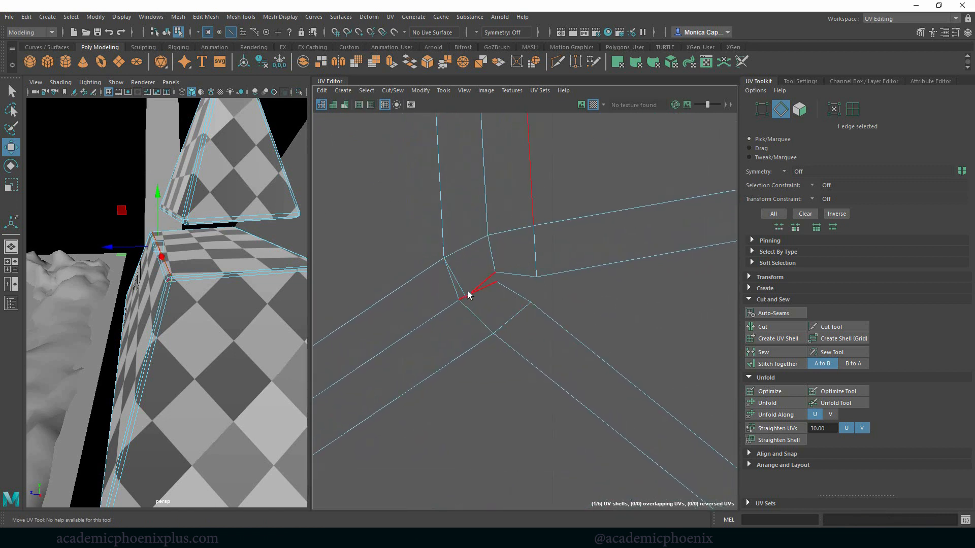
shift+click(462, 292)
shift+right_click(470, 292)
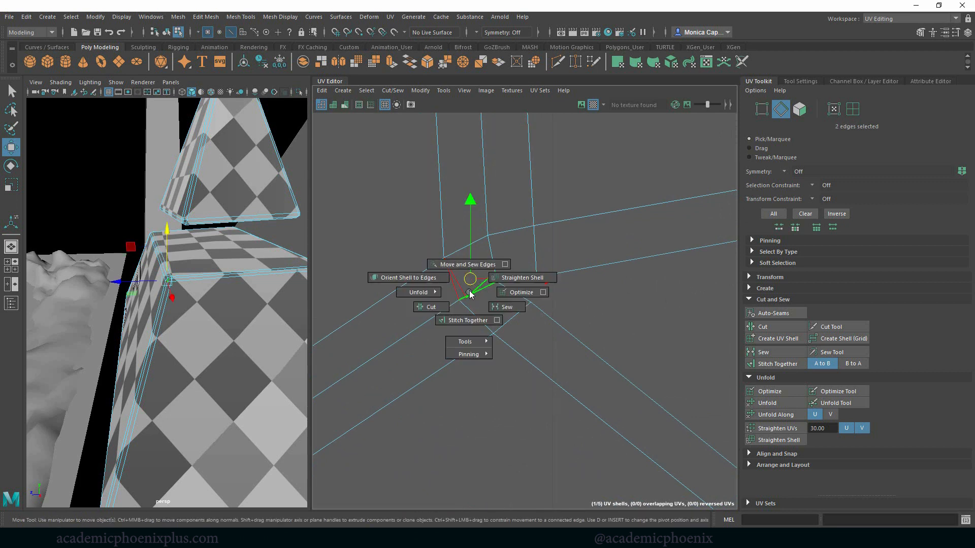
shift+right_drag(469, 295, 502, 307)
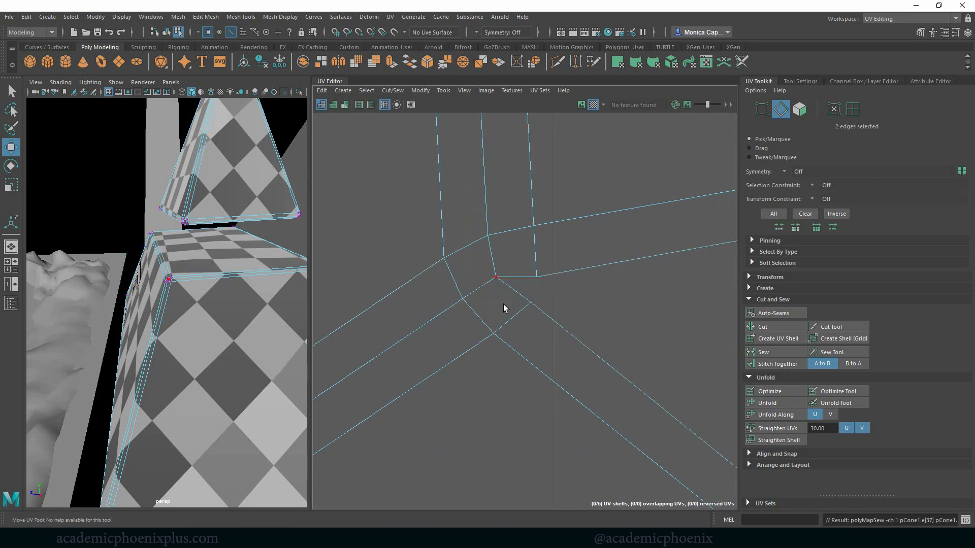
Step: Examine the sewn lower corner of the top face and the whole unfolded UV layout
click(518, 295)
right_drag(516, 272, 545, 316)
click(521, 298)
right_drag(500, 294, 444, 287)
alt+right_drag(609, 350, 468, 328)
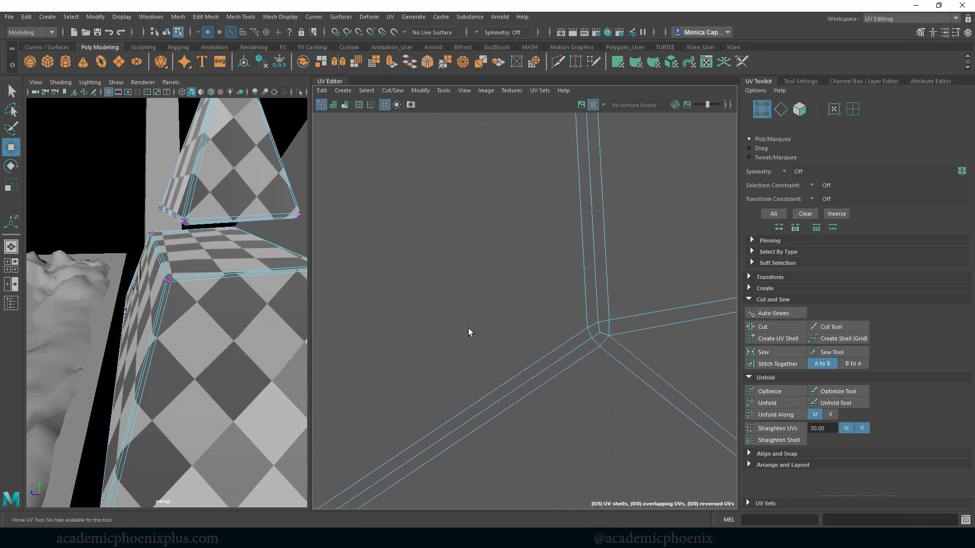
alt+right_drag(607, 385, 487, 355)
key(a)
alt+right_drag(575, 350, 748, 435)
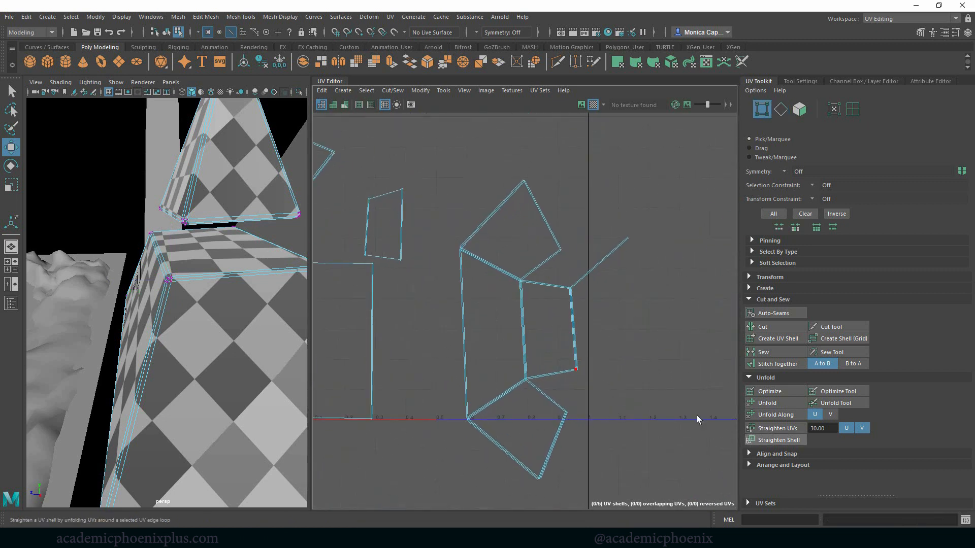
Step: Cut the edge that attaches the loose diagonal bevel strip to the outer corner of the top face
click(567, 289)
key(w)
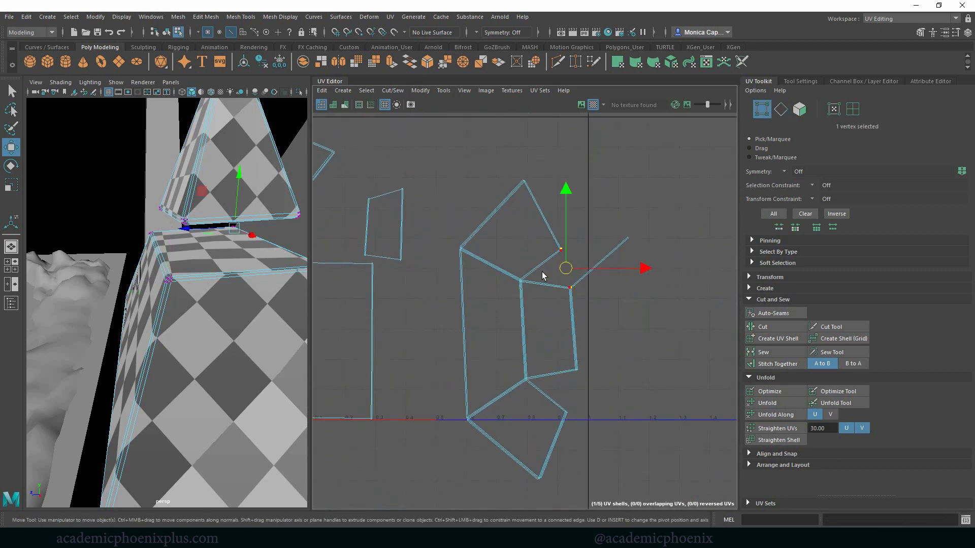
alt+middle_drag(542, 273, 467, 331)
alt+right_drag(532, 303, 670, 371)
alt+middle_drag(475, 402, 523, 296)
alt+right_drag(498, 314, 616, 379)
right_drag(474, 301, 465, 276)
click(453, 308)
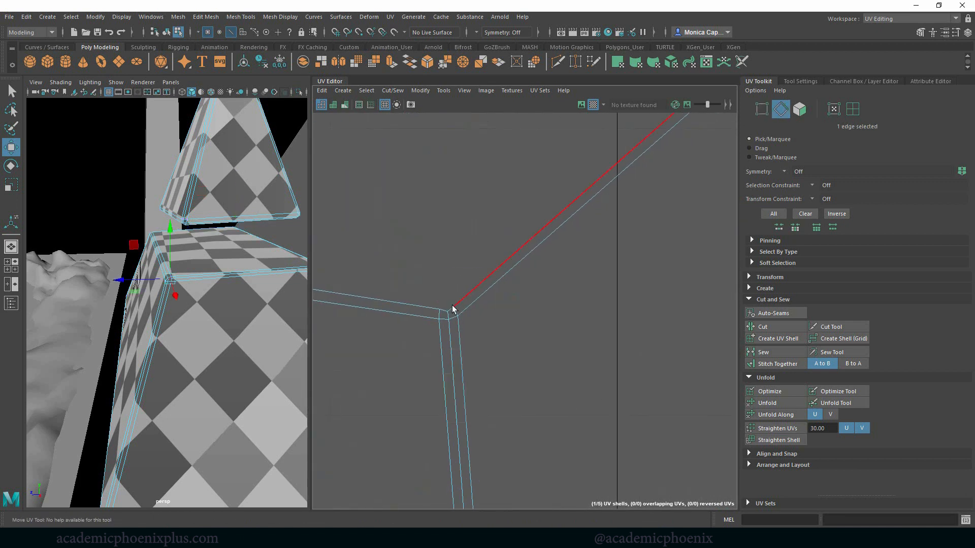
click(777, 326)
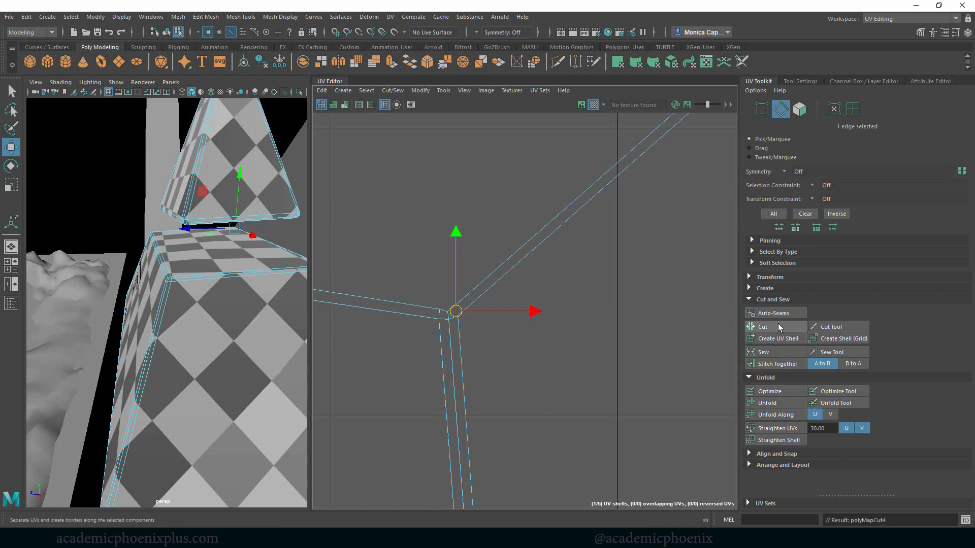
Step: Stitch the loose diagonal bevel strip onto the matching edge of the separate side shell
alt+right_drag(630, 328, 405, 254)
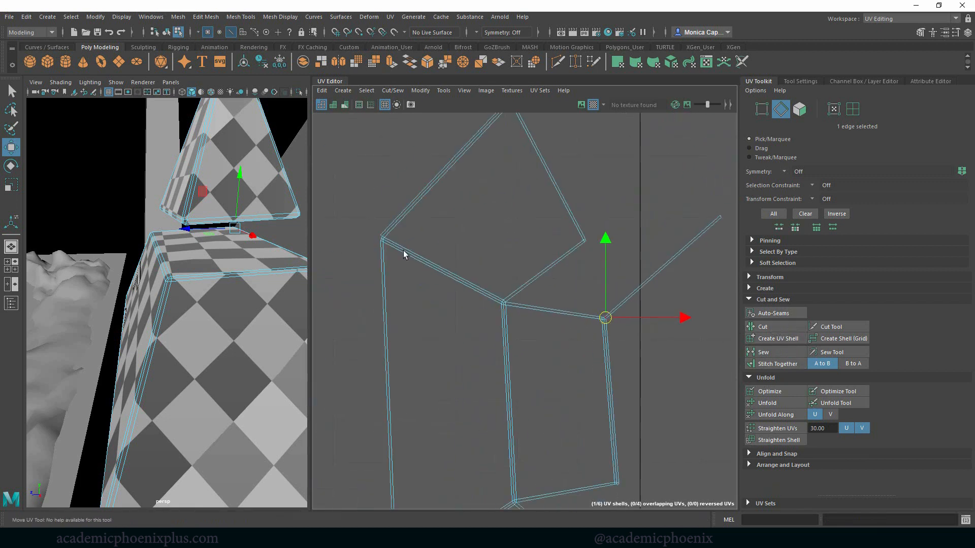
alt+right_drag(578, 284, 554, 285)
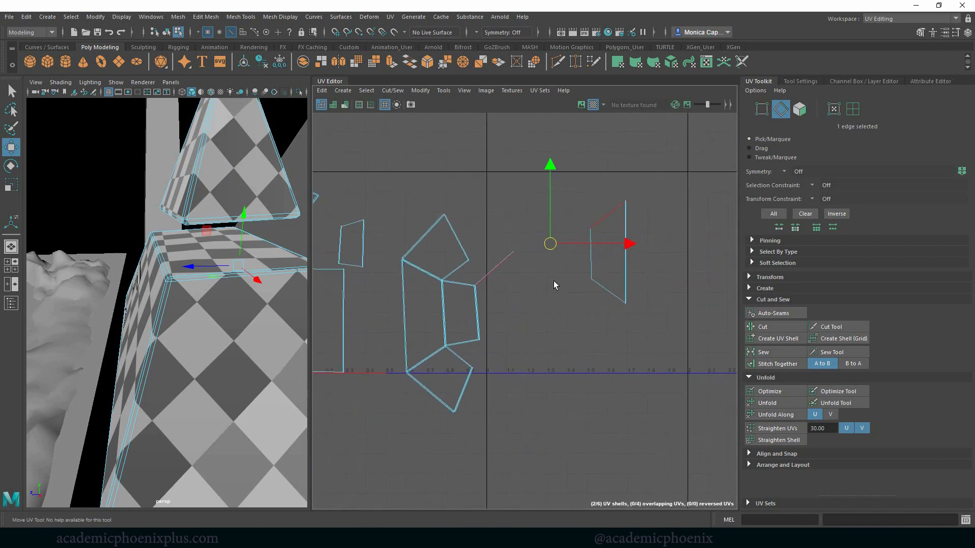
click(778, 365)
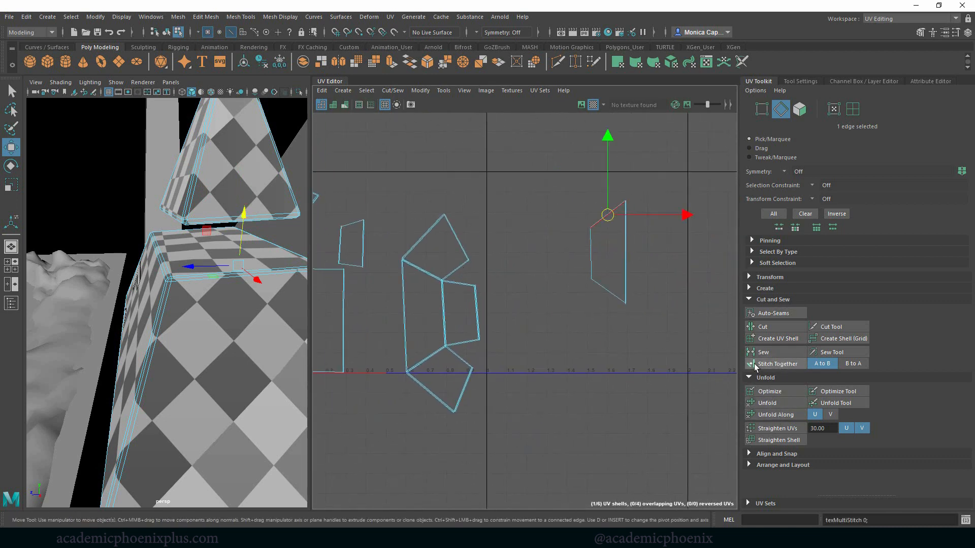
Step: Stitch the separate side shell onto the outer edge of the lower side face
click(609, 297)
key(f)
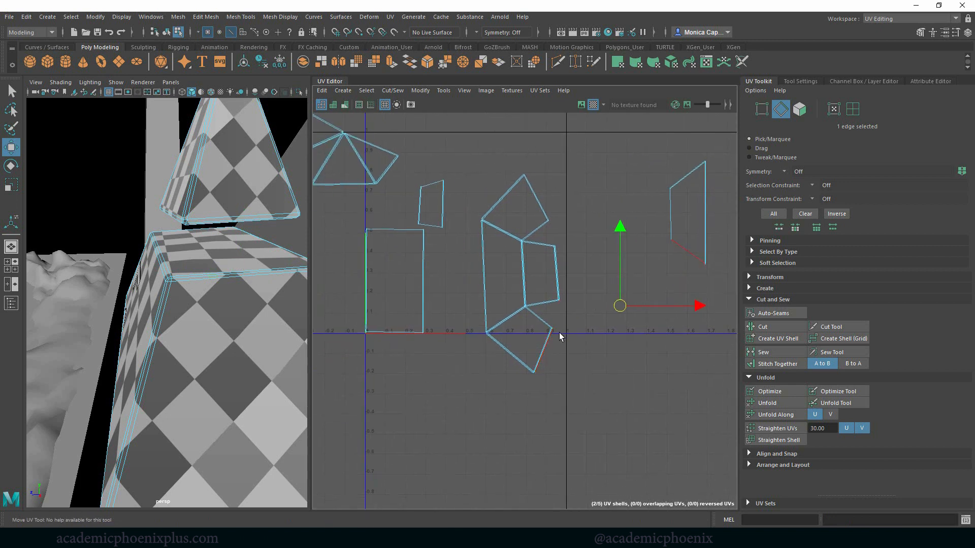
alt+right_drag(577, 283, 723, 321)
alt+middle_drag(625, 297, 618, 322)
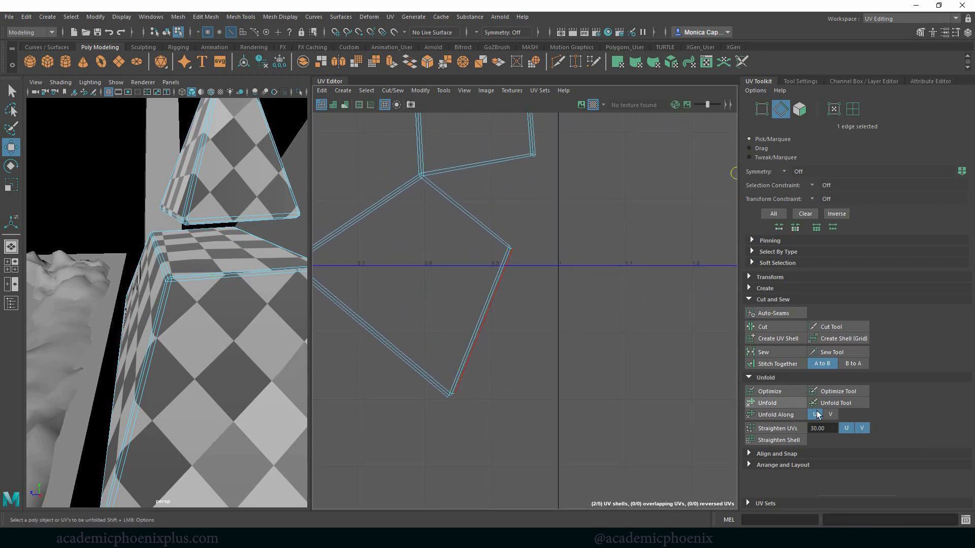
click(774, 354)
click(776, 367)
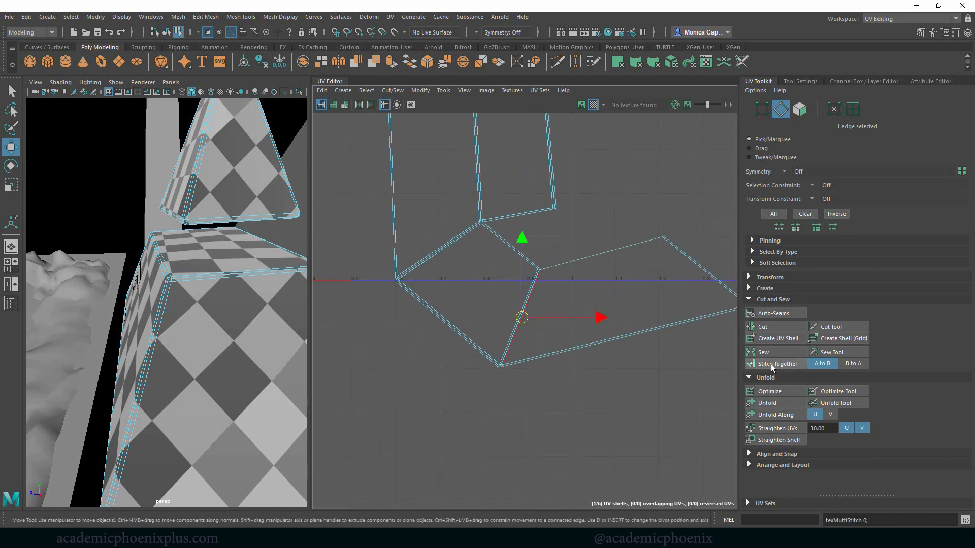
Step: Try to stitch the two open end edges of the lower-tier side faces together and undo the stitch
alt+right_drag(585, 370, 311, 308)
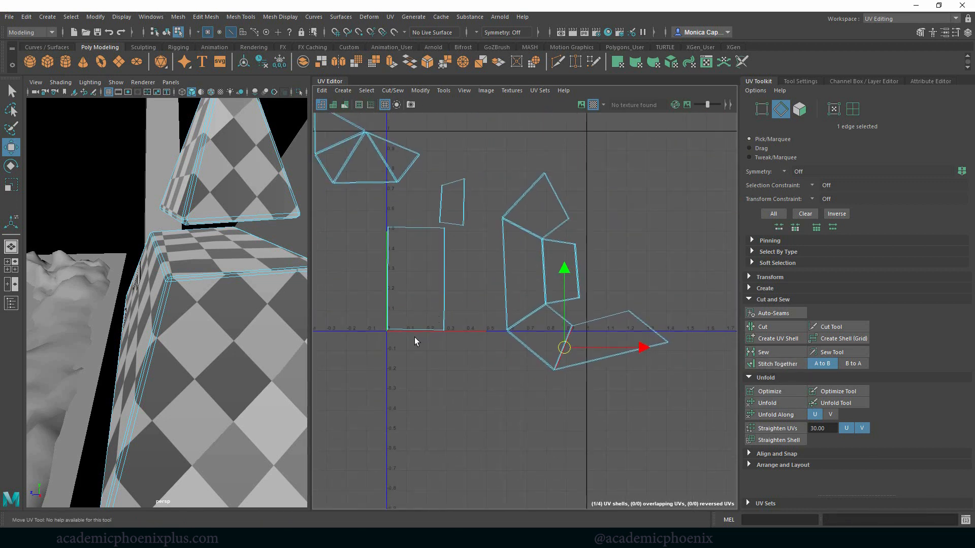
alt+middle_drag(488, 252, 476, 320)
scroll(552, 260, up, 4)
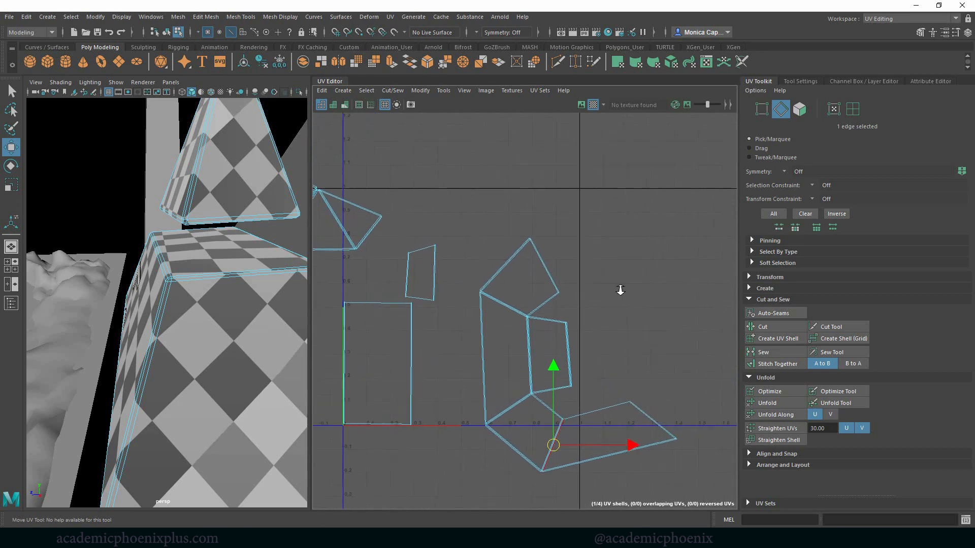
click(556, 294)
alt+right_drag(691, 334, 486, 269)
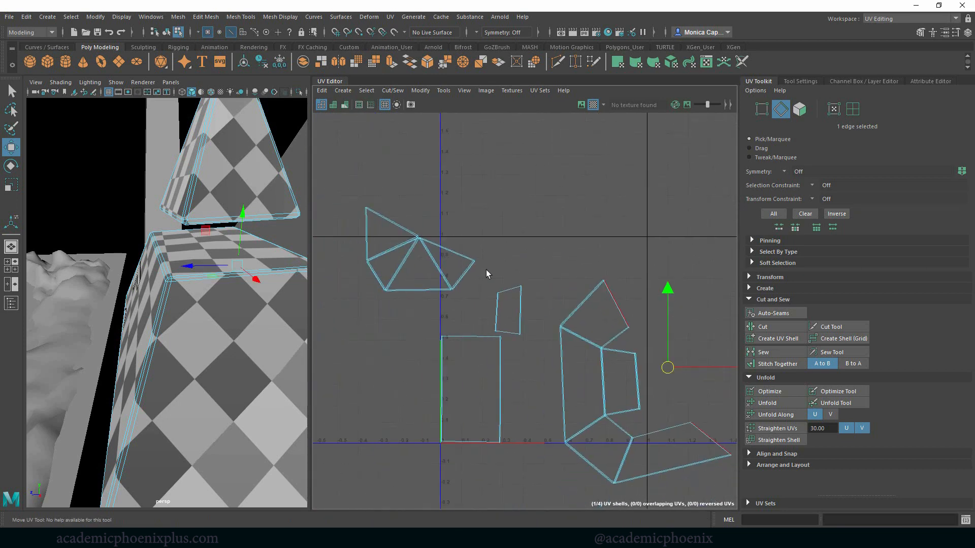
alt+middle_drag(641, 315, 577, 265)
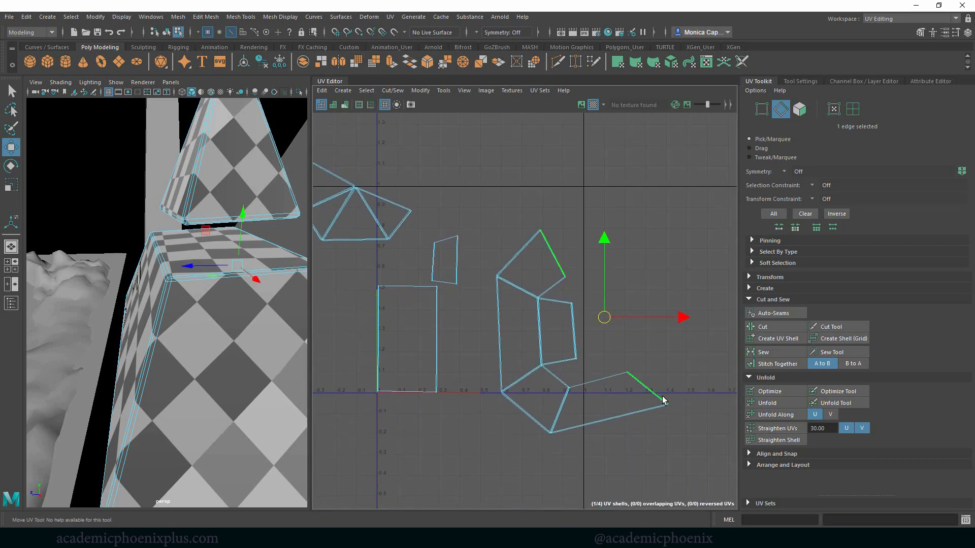
alt+drag(246, 366, 161, 358)
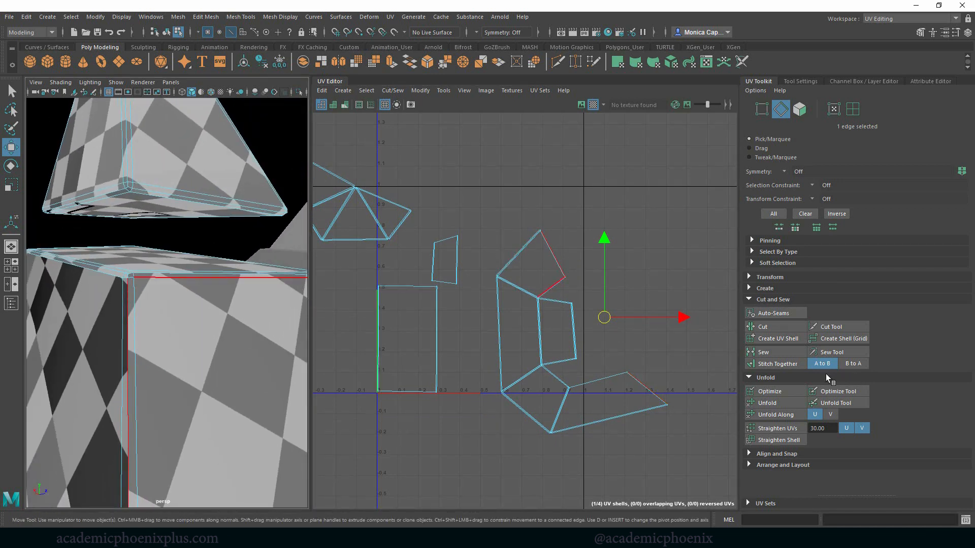
click(778, 364)
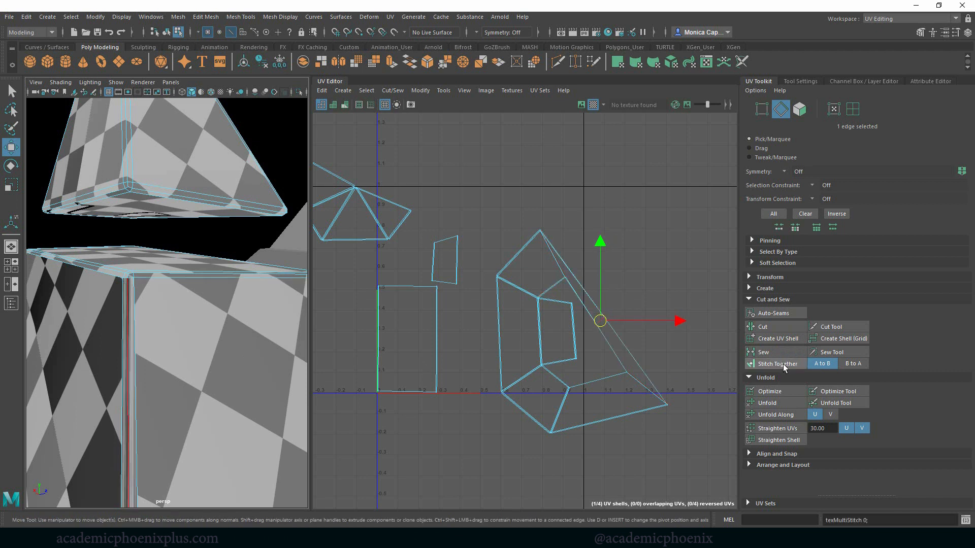
key(ctrl+z)
Step: Leave edge selection and select the whole stepped pyramid, focusing on the gap between its tiers
alt+middle_drag(539, 381, 594, 304)
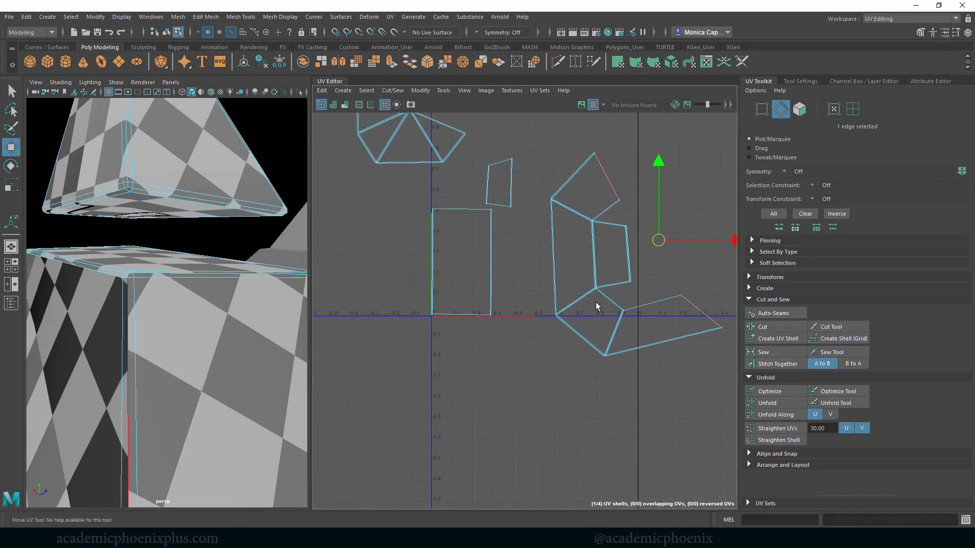
alt+right_drag(593, 303, 531, 234)
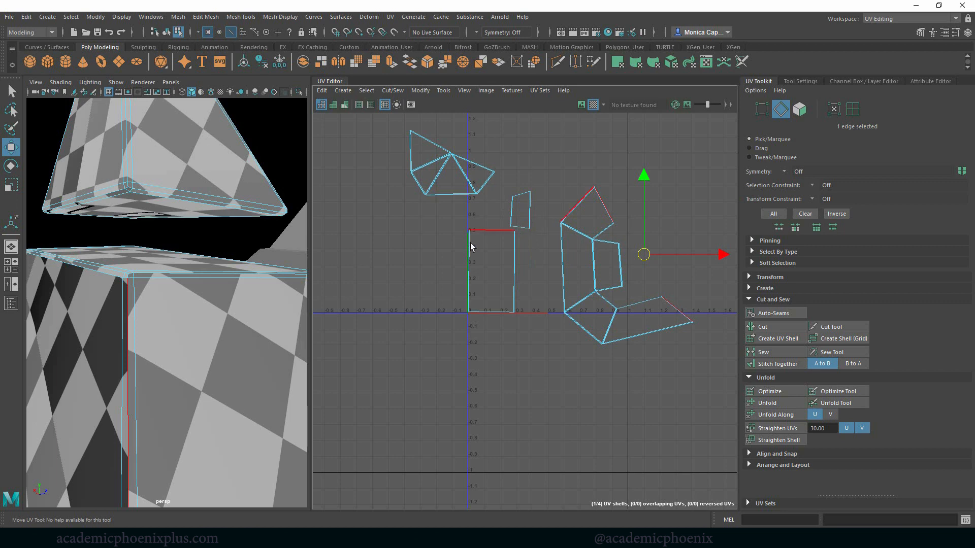
alt+right_drag(218, 327, 133, 334)
alt+drag(214, 340, 80, 324)
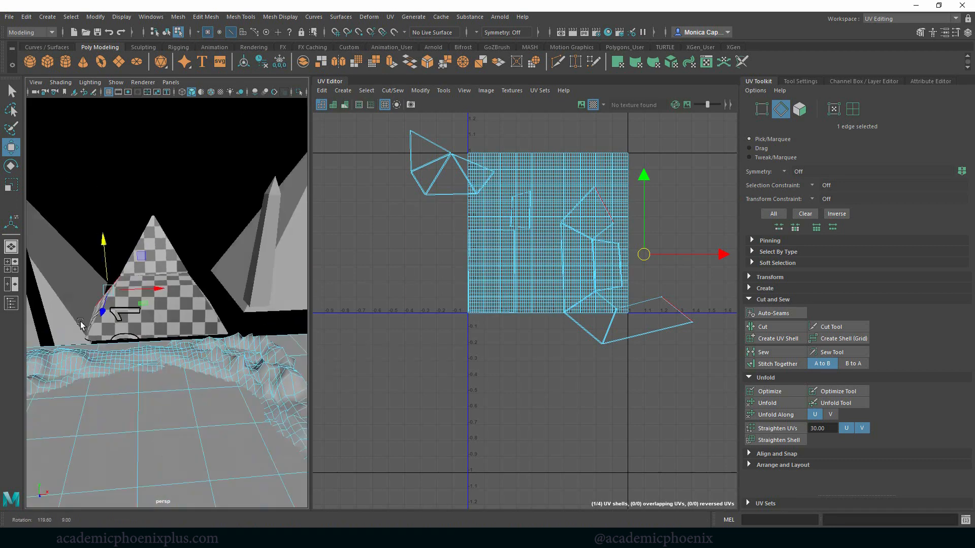
right_drag(272, 254, 276, 255)
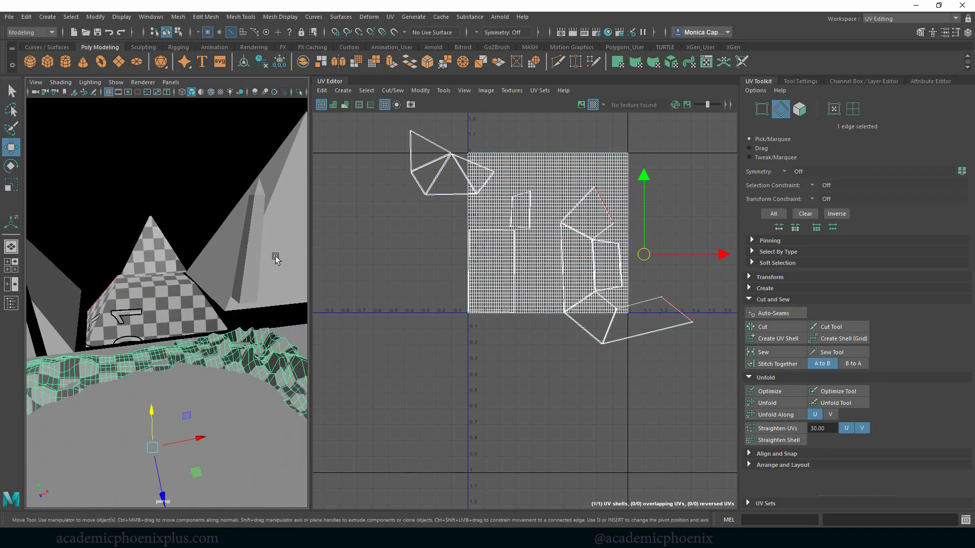
click(162, 292)
alt+right_drag(231, 276, 290, 278)
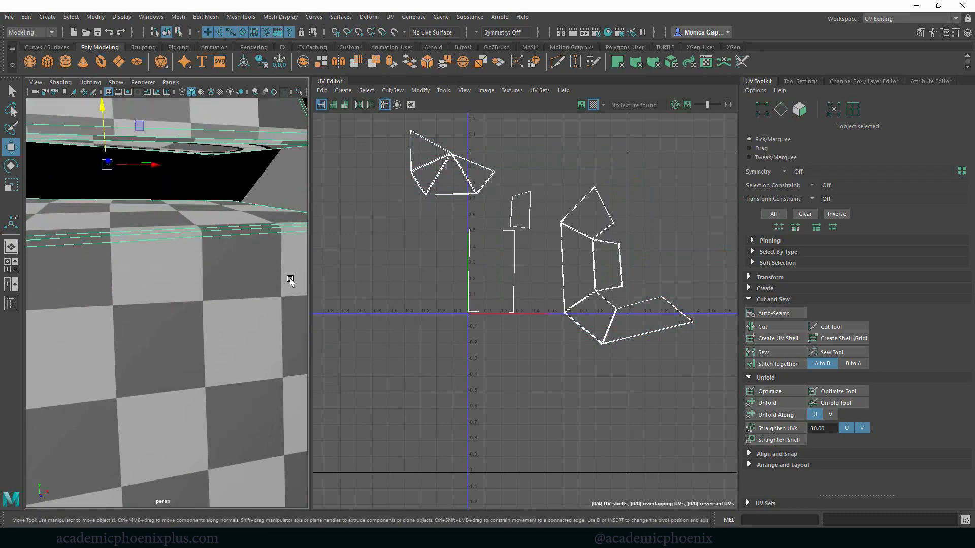
Step: Stitch the small loose quad onto the upper pyramid's UV shell and the large rectangular base shell onto the lower-tier side face
right_drag(525, 203, 532, 183)
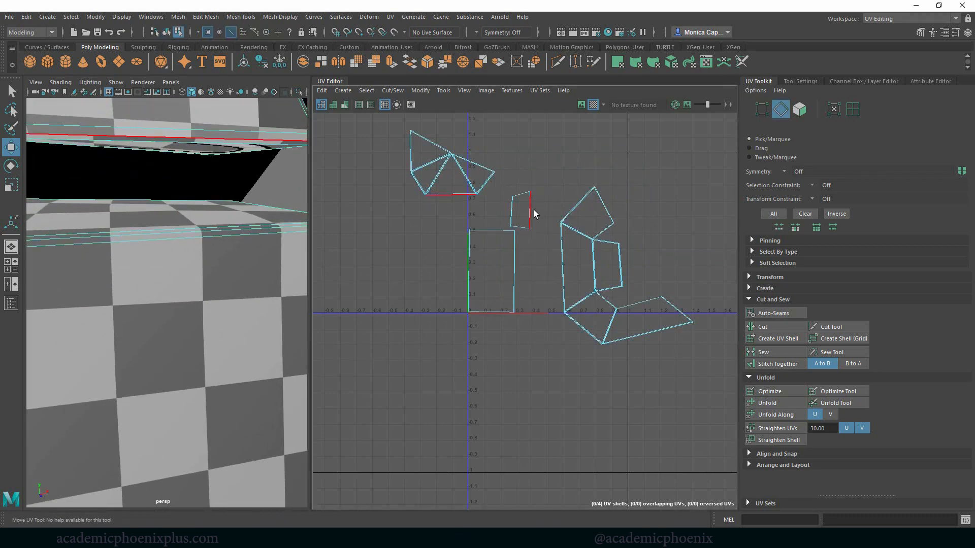
click(533, 209)
click(221, 139)
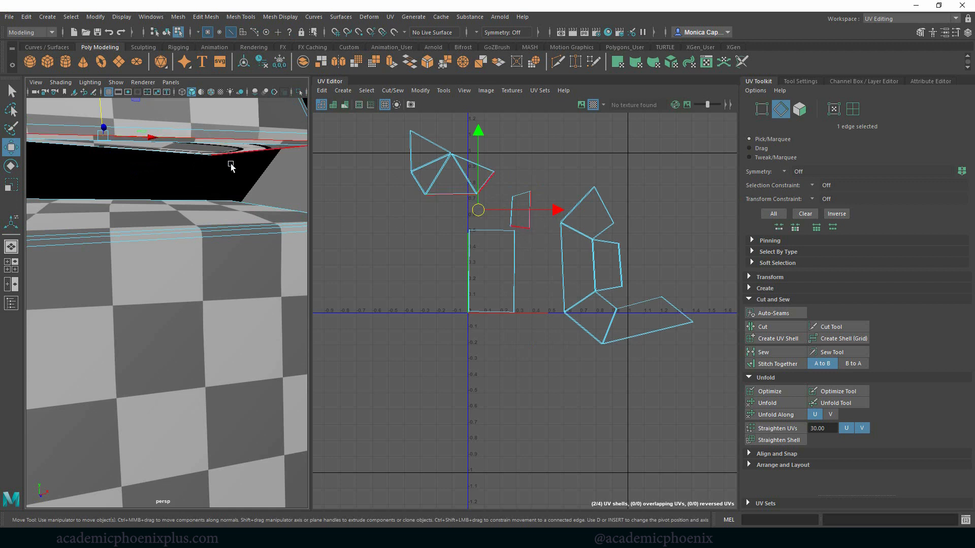
click(769, 366)
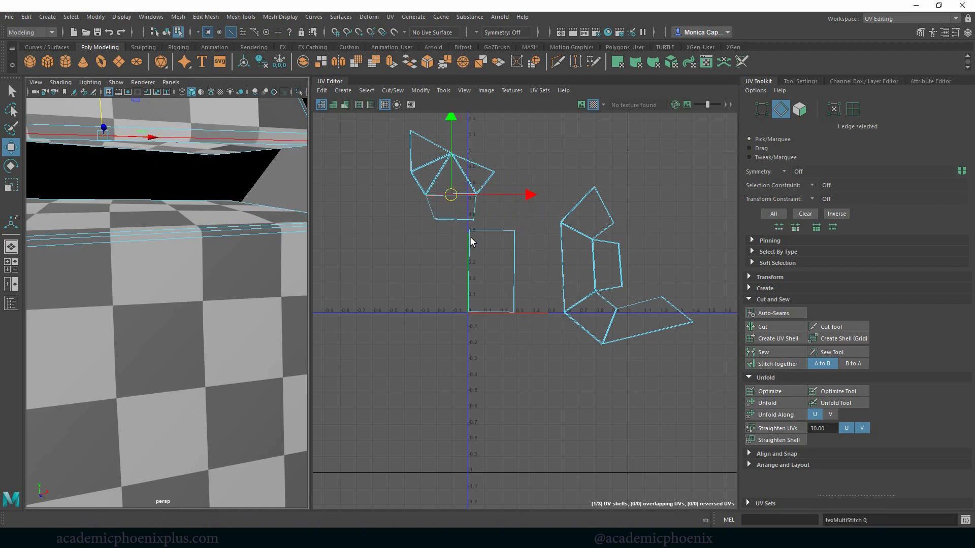
click(513, 269)
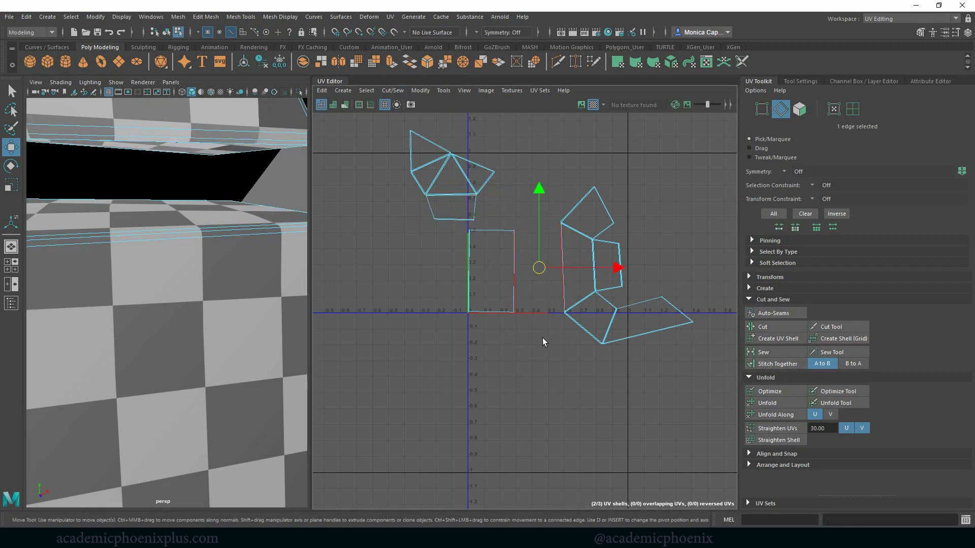
click(781, 363)
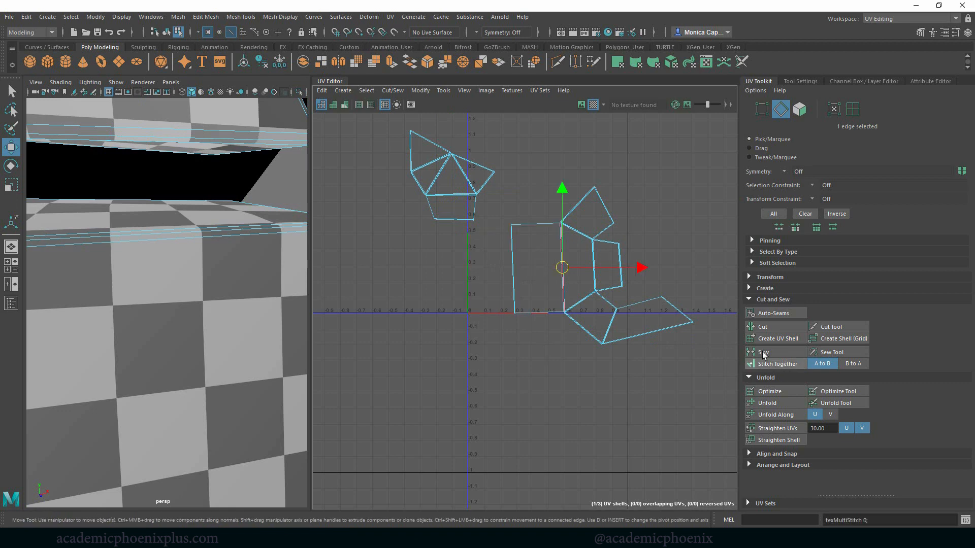
Step: Select the whole lower-tier UV shell and rotate it about a quarter turn so its rectangular base points down
right_drag(525, 274, 528, 285)
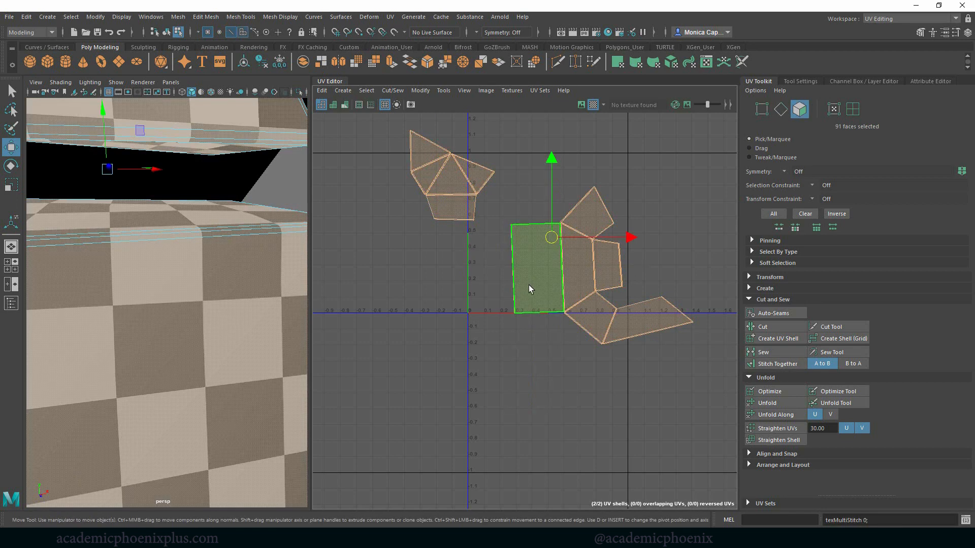
click(533, 284)
double_click(580, 298)
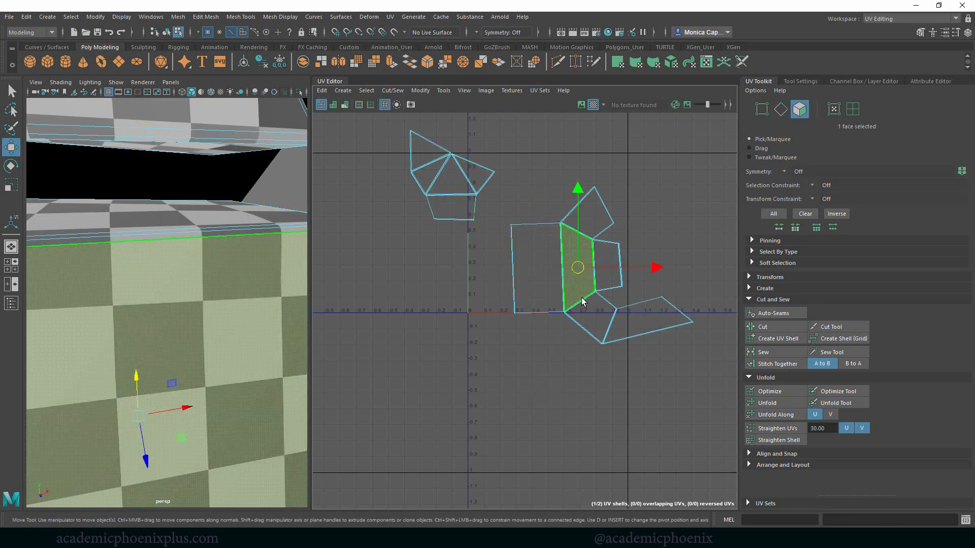
alt+right_drag(218, 350, 56, 334)
alt+drag(55, 334, 178, 366)
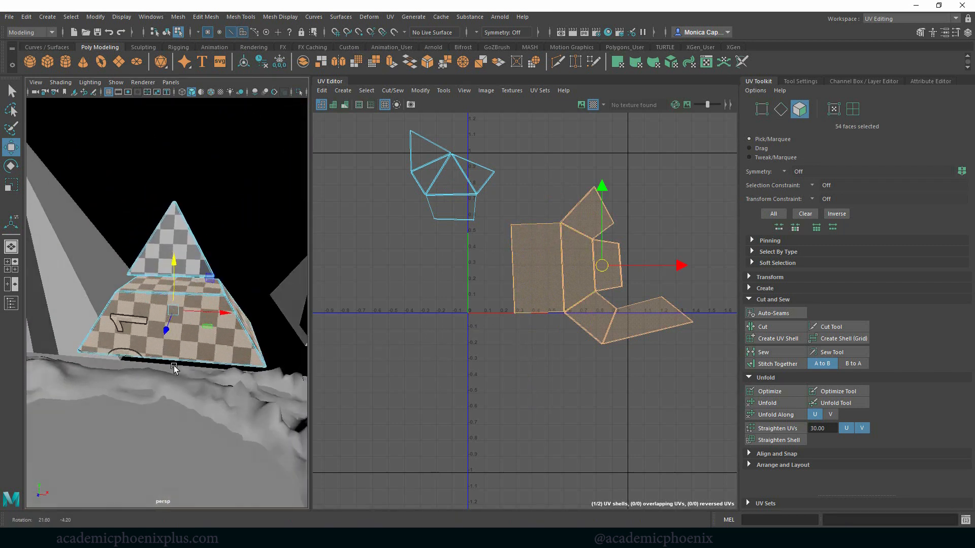
key(e)
drag(602, 205, 475, 242)
key(w)
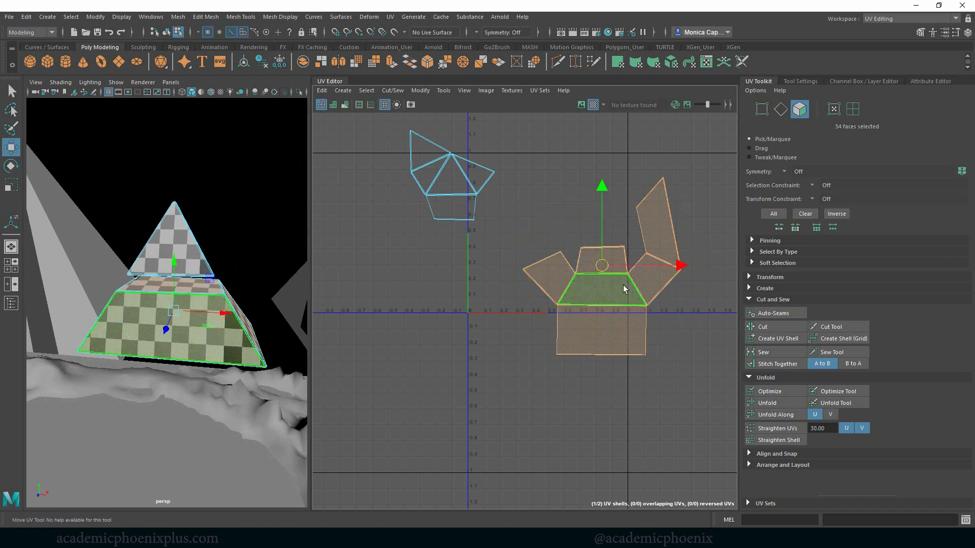
Step: Move the lower-tier shell up and left so it sits inside the 0 to 1 UV tile
drag(608, 263, 561, 231)
key(r)
key(w)
key(r)
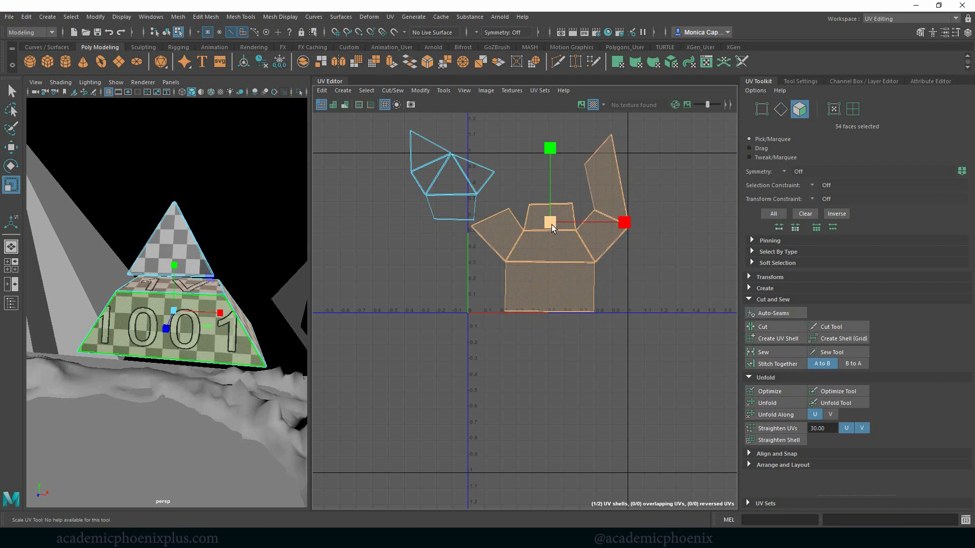
Step: Cut the outermost upright side face off the lower-tier shell along its bevel edge
click(605, 178)
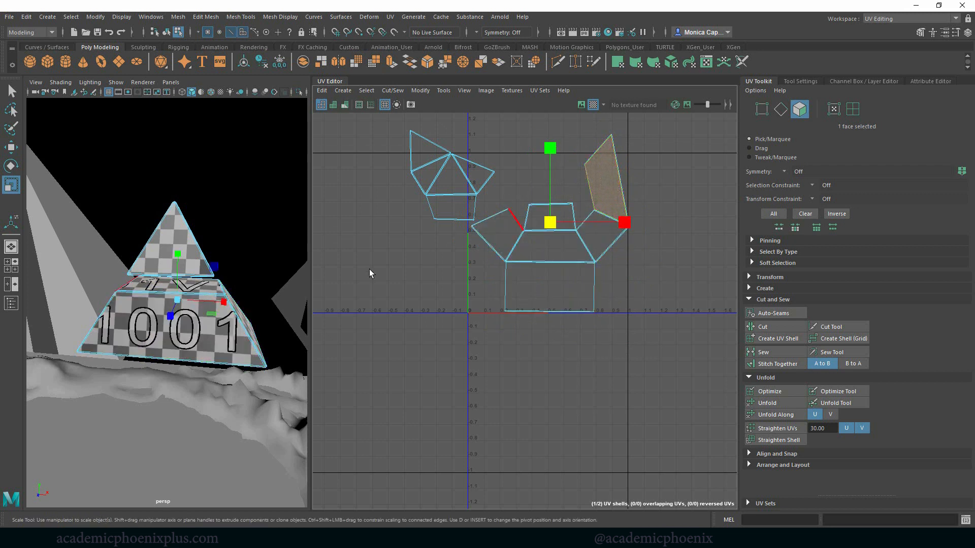
drag(248, 326, 116, 360)
drag(201, 350, 227, 345)
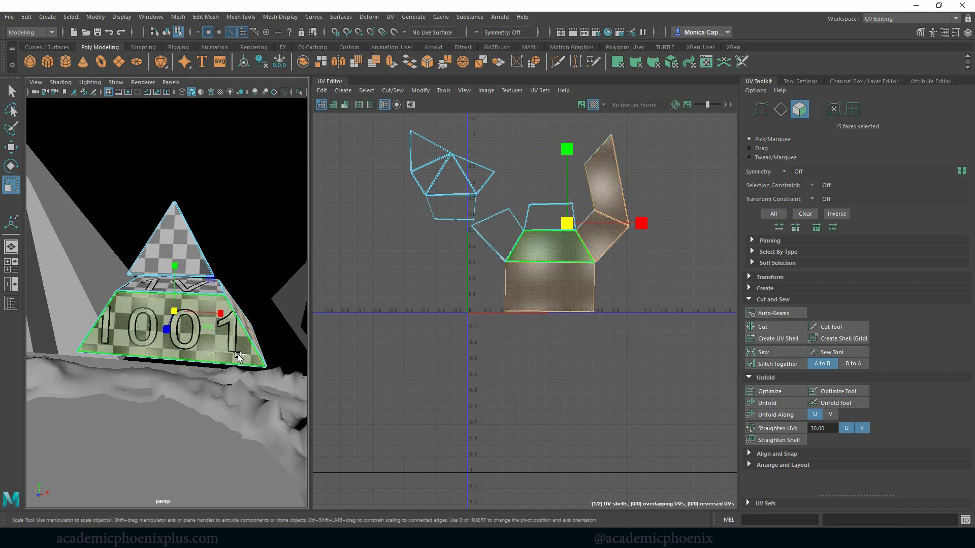
key(ctrl+z)
alt+drag(199, 418, 66, 406)
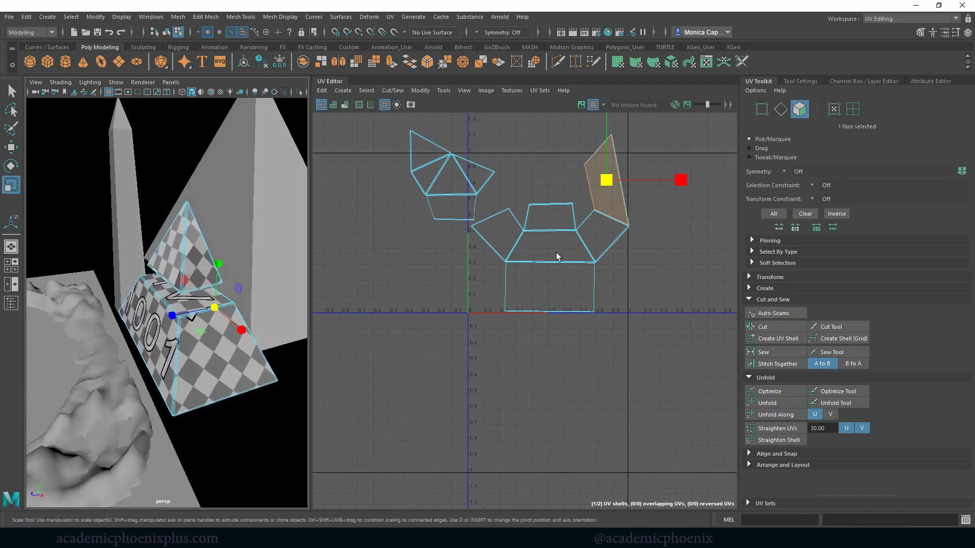
scroll(532, 264, up, 6)
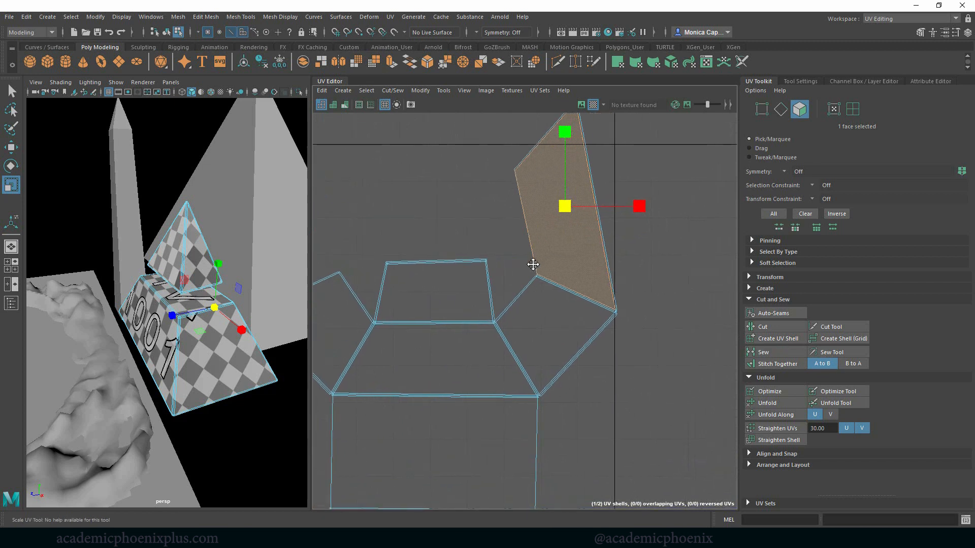
alt+middle_drag(533, 264, 507, 269)
alt+right_drag(507, 269, 802, 345)
right_drag(472, 298, 473, 270)
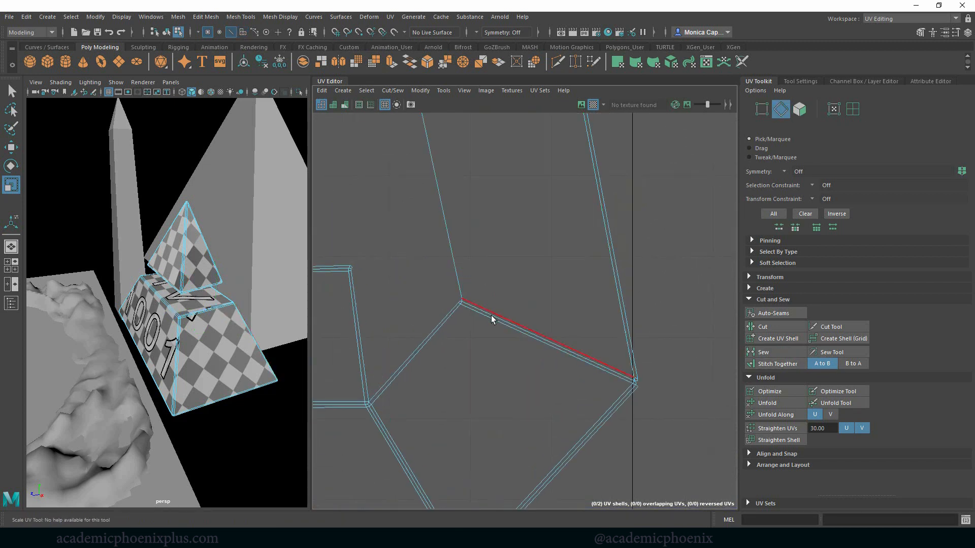
click(492, 320)
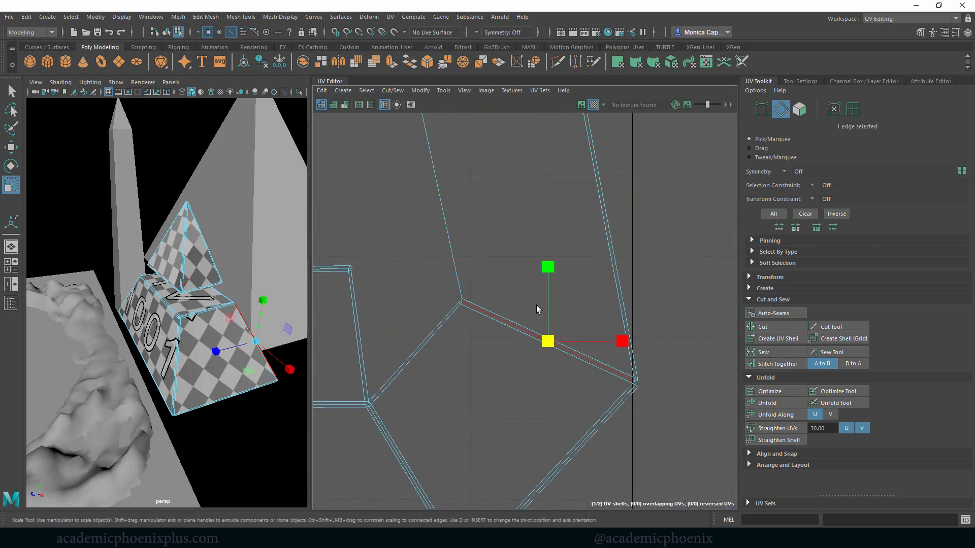
click(763, 327)
key(f)
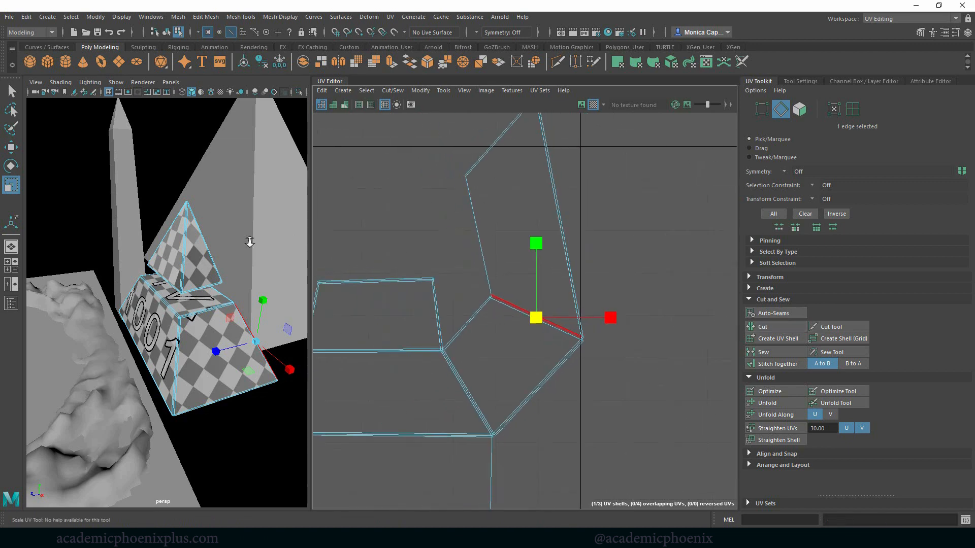
Step: Select the separated side face shell and rotate it until its long edge lies horizontally at the bottom
right_click(490, 230)
click(500, 247)
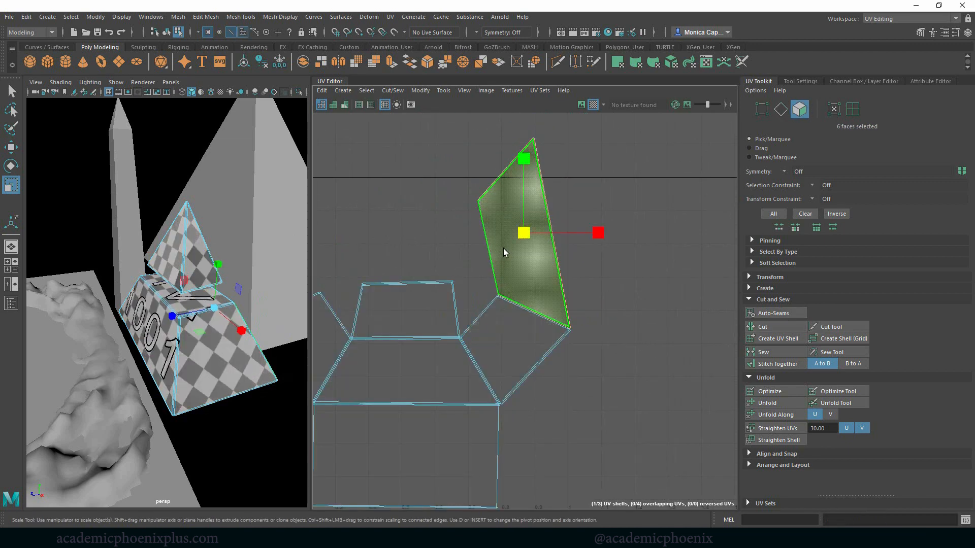
scroll(604, 269, down, 5)
key(e)
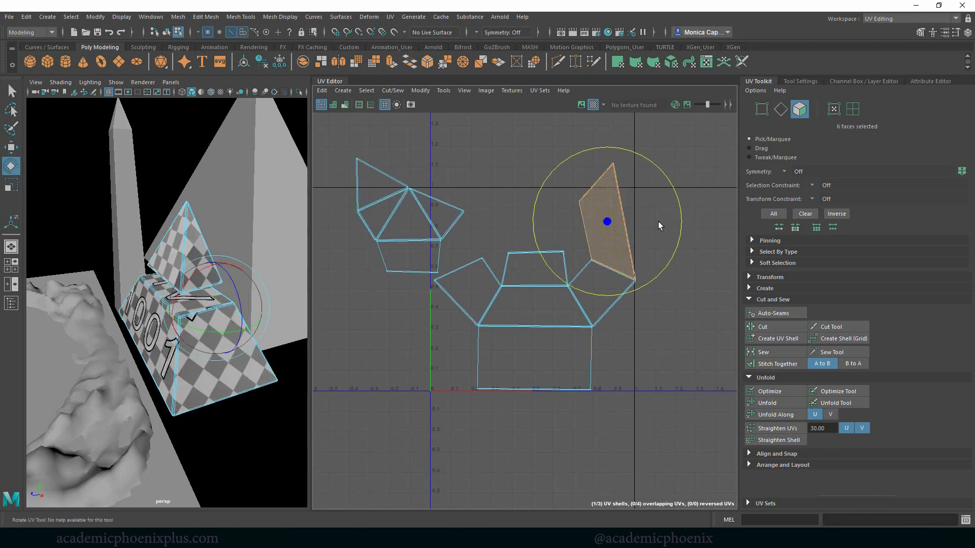
drag(660, 279, 580, 281)
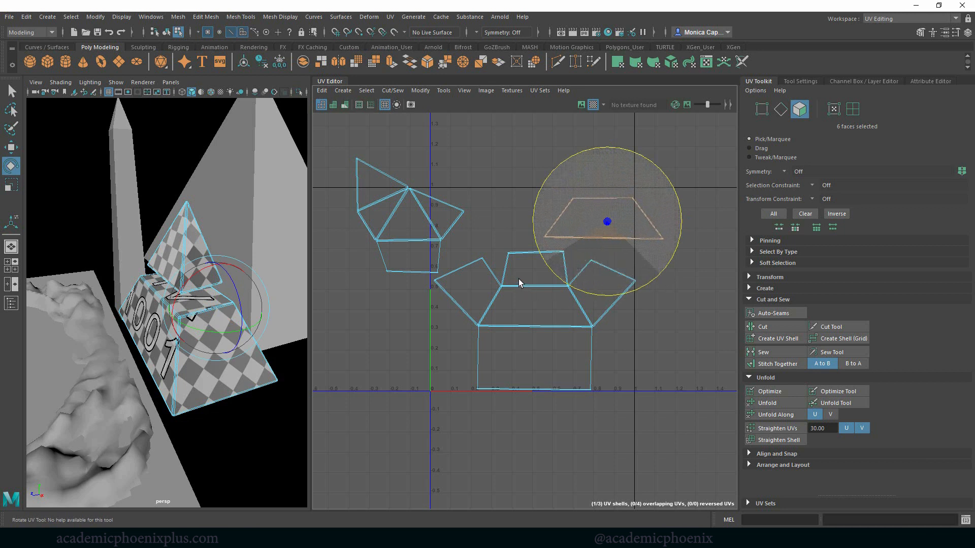
Step: Move the separated side face shell onto the matching trapezoid side face so the two overlap
key(w)
drag(607, 221, 543, 311)
key(r)
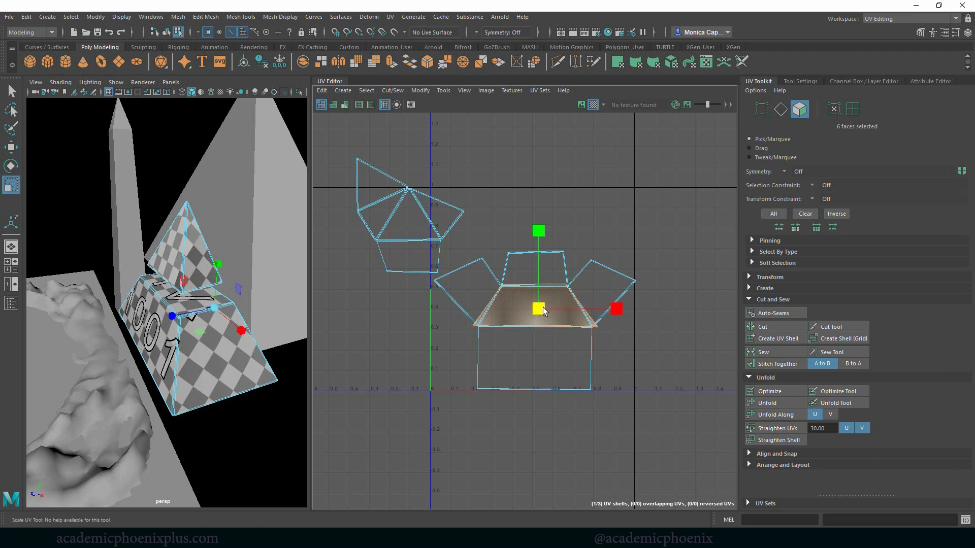
alt+drag(236, 358, 355, 316)
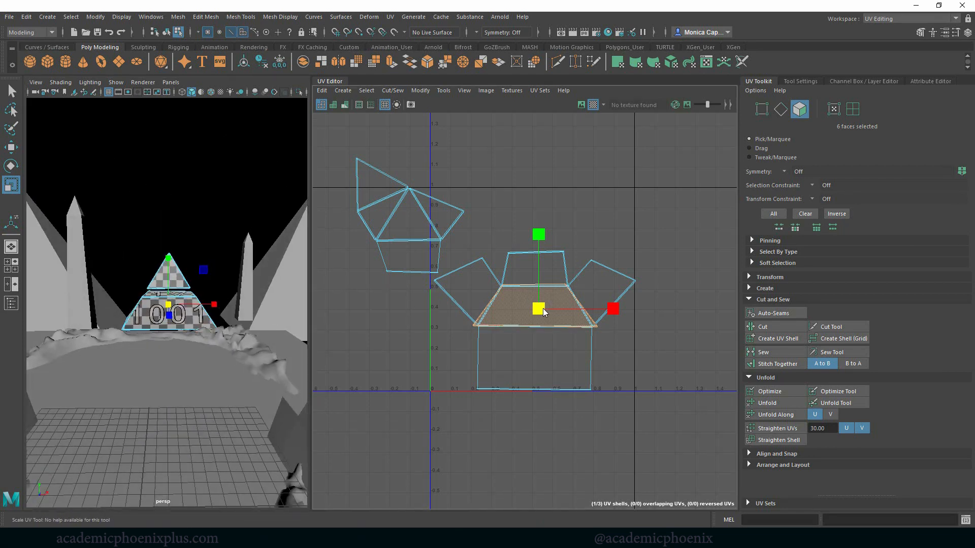
Step: Select the lower-tier shell together with the overlapping side face shell and scale both down slightly
mouse_move(544, 310)
right_down()
mouse_move(599, 314)
mouse_move(540, 309)
right_up()
click(476, 285)
double_click(476, 285)
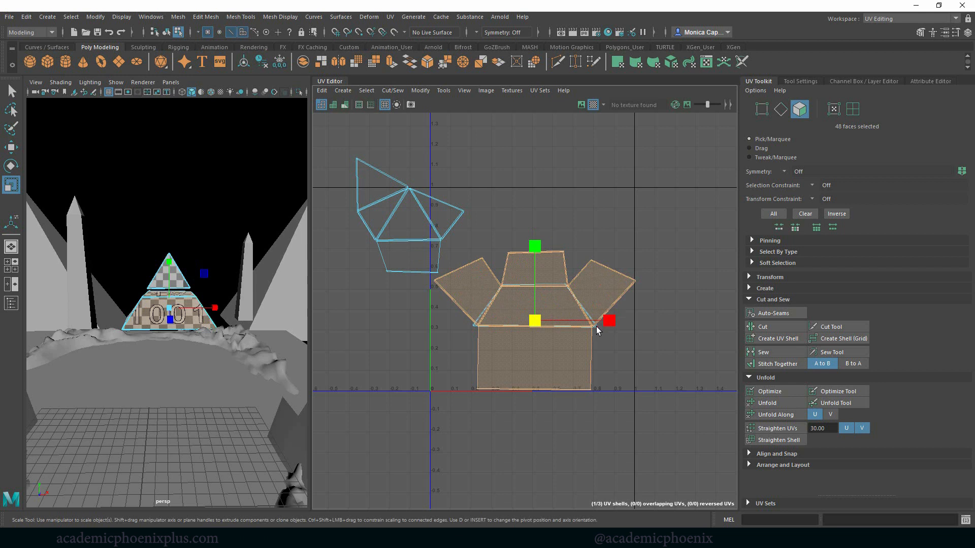
shift+double_click(596, 327)
mouse_move(541, 322)
mouse_down()
mouse_move(522, 324)
mouse_move(536, 326)
mouse_up()
Step: Move the upper pyramid's shell into the 0 to 1 tile, above the lower-tier shell
key(w)
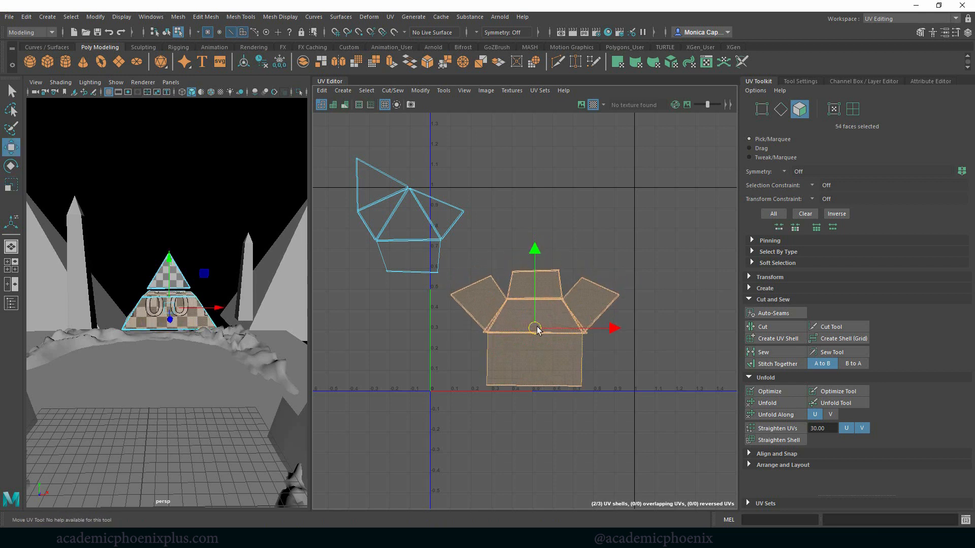
double_click(408, 257)
drag(409, 216, 577, 245)
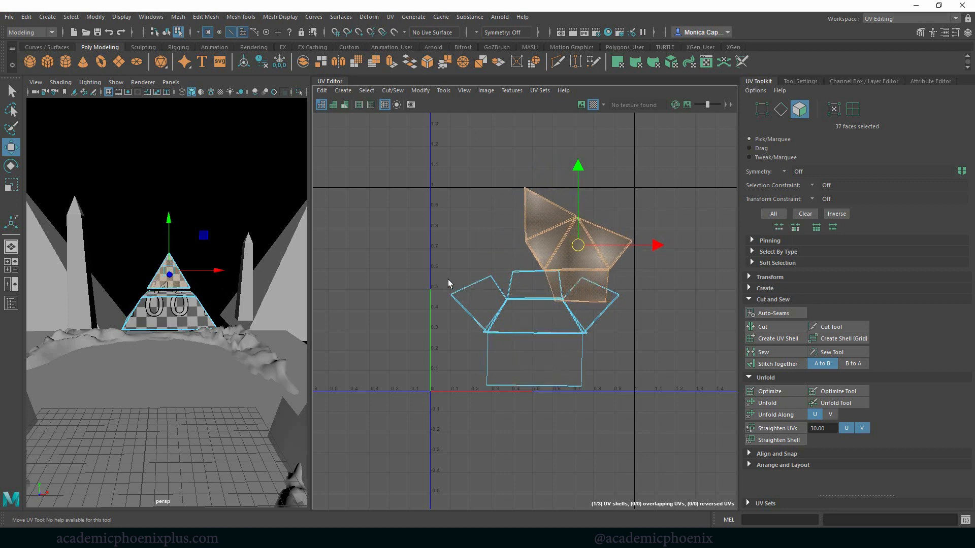
Step: Reselect both lower-tier shells and shift them left toward the edge of the 0 to 1 tile
drag(515, 358, 517, 359)
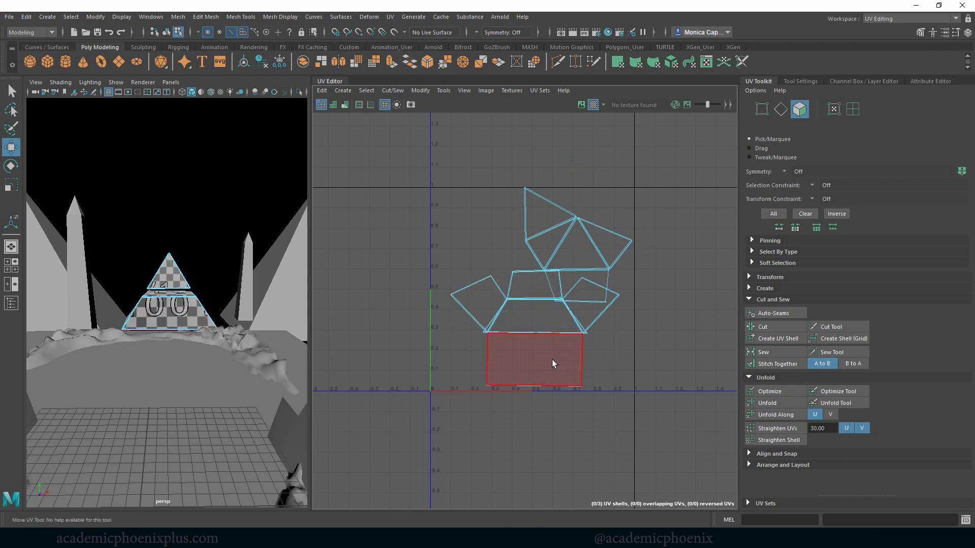
shift+click(550, 358)
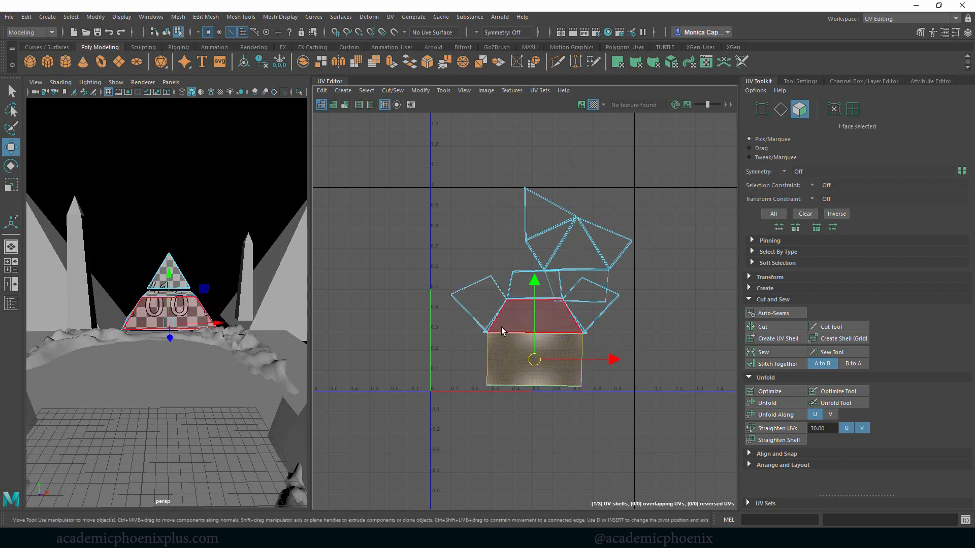
shift+click(513, 356)
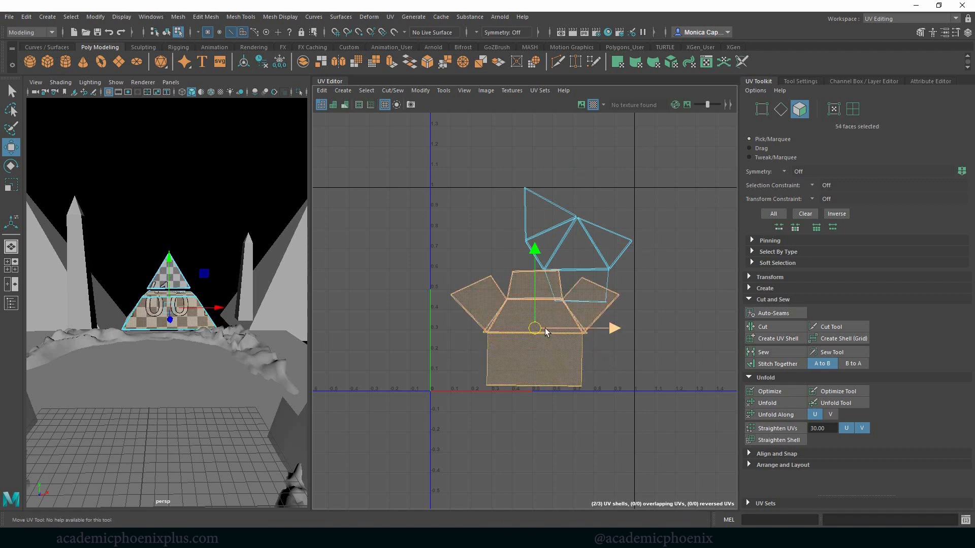
drag(535, 328, 518, 333)
Step: Try to move the upper pyramid's base quad on its own and undo the move
click(600, 250)
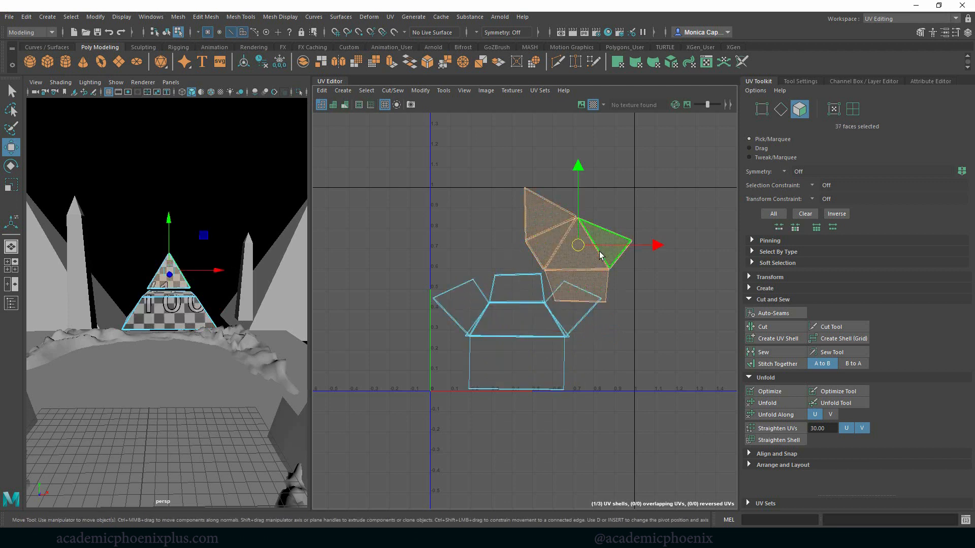
click(603, 300)
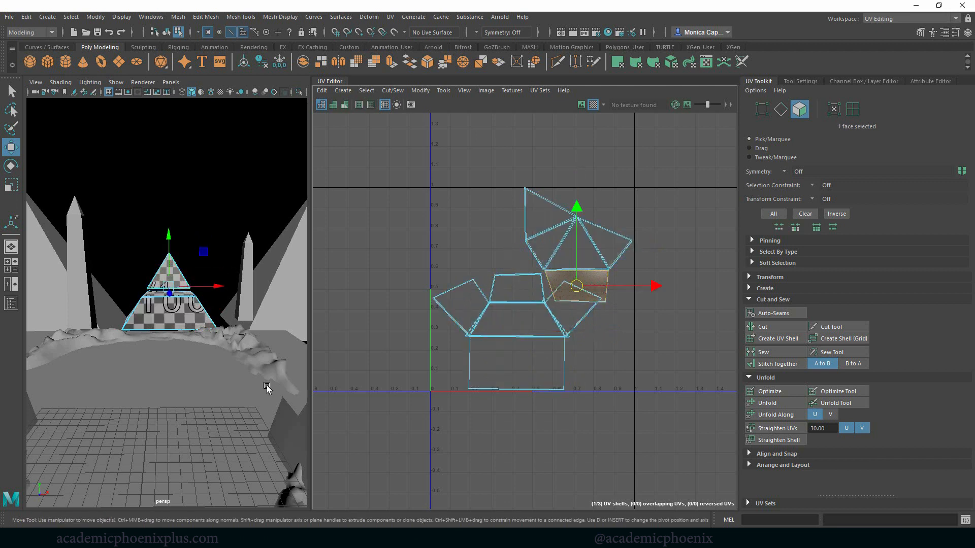
alt+drag(268, 388, 227, 385)
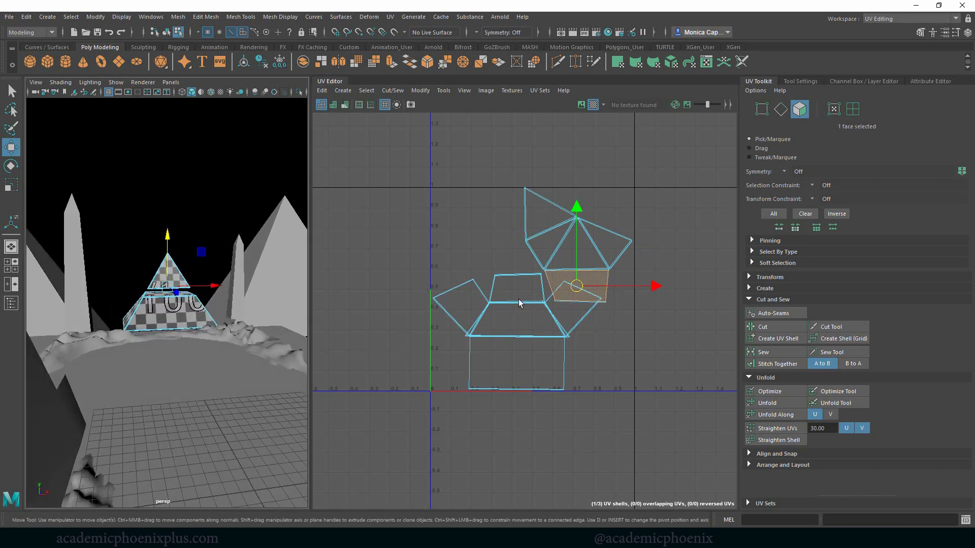
mouse_move(575, 285)
mouse_down()
mouse_move(586, 283)
mouse_move(587, 296)
mouse_up()
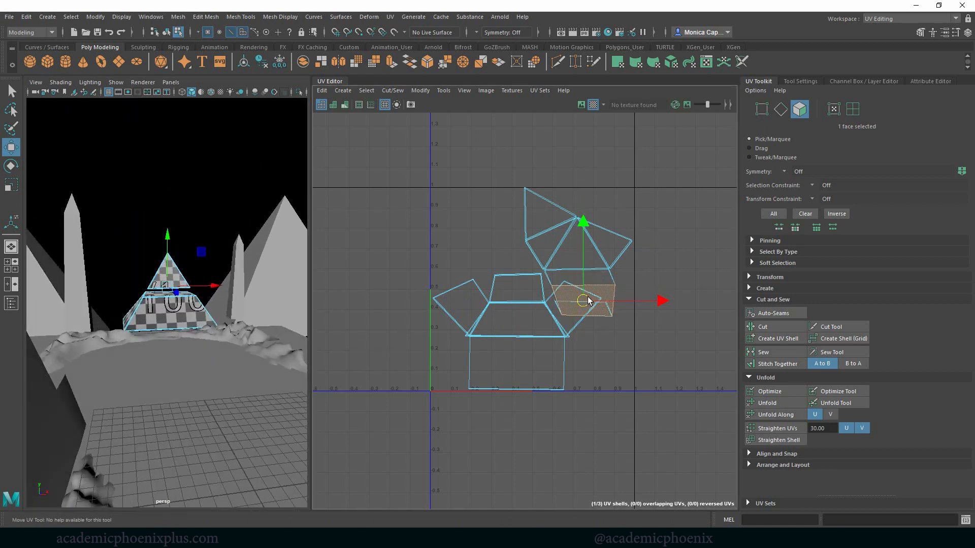
key(ctrl+z)
Step: Select the whole upper pyramid shell and nudge it slightly down and right against the tile's edge
double_click(544, 249)
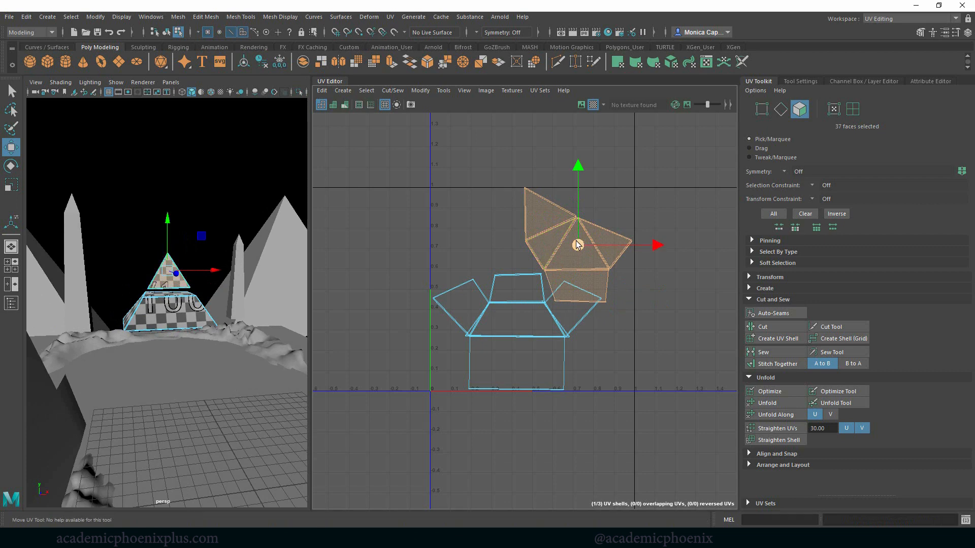
drag(576, 241, 581, 247)
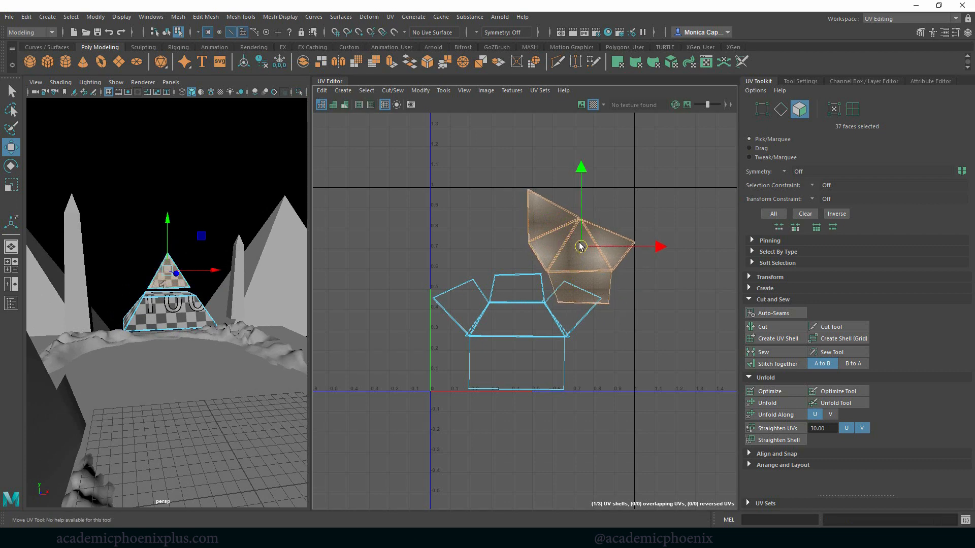
scroll(454, 243, up, 10)
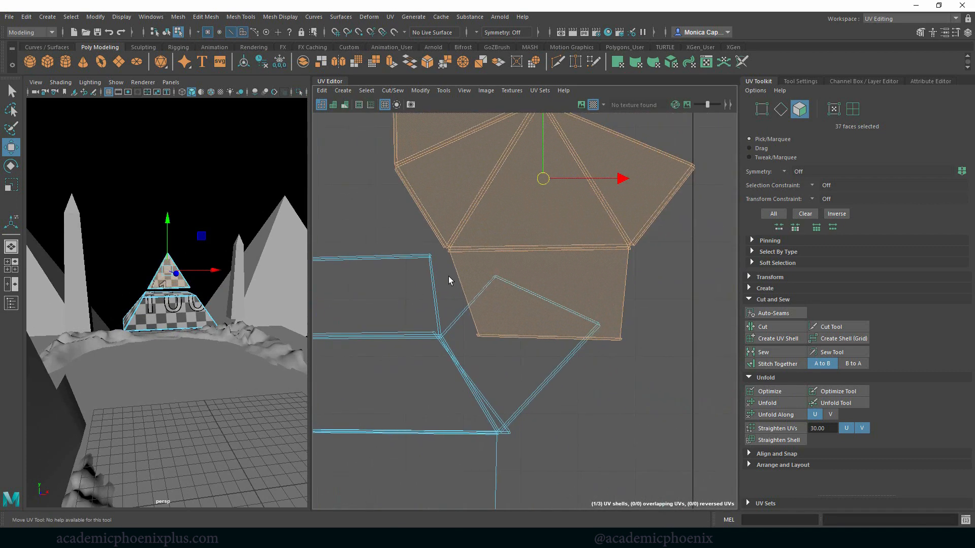
Step: Cut the UV edge joining the upper pyramid's base quad to its triangular side faces
click(608, 272)
right_drag(586, 247, 580, 218)
click(541, 234)
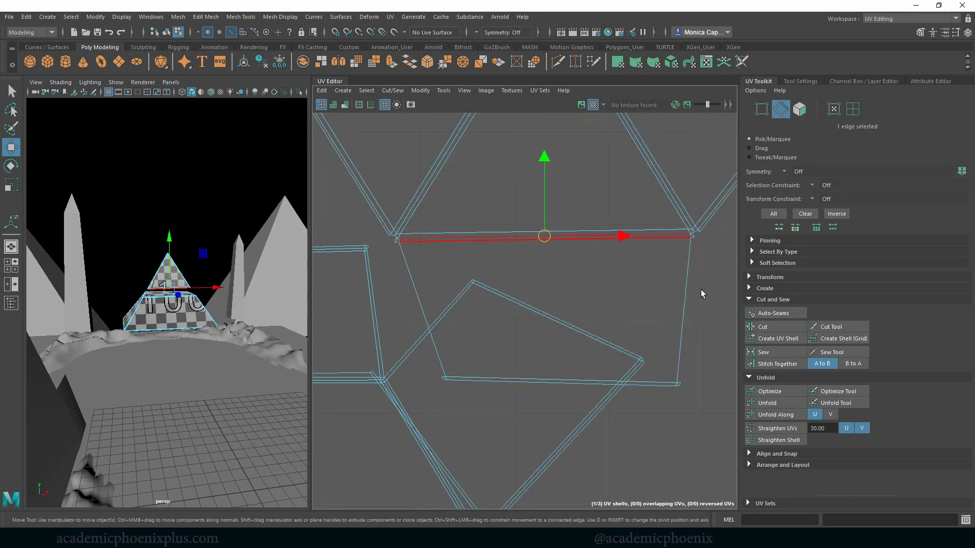
click(787, 326)
scroll(592, 285, down, 3)
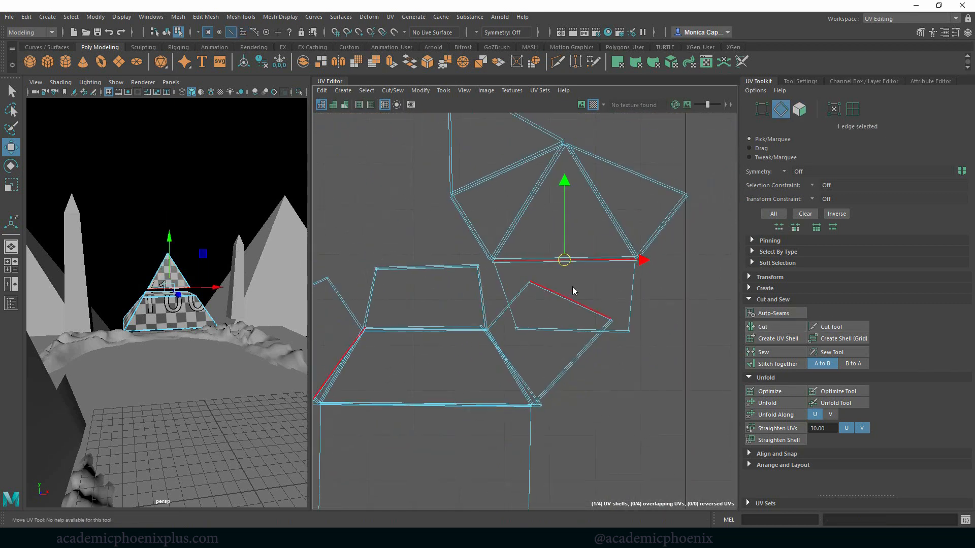
Step: Select the detached base quad's shell and move it into the empty upper-left area of the 0 to 1 tile
right_drag(572, 288, 581, 312)
click(604, 292)
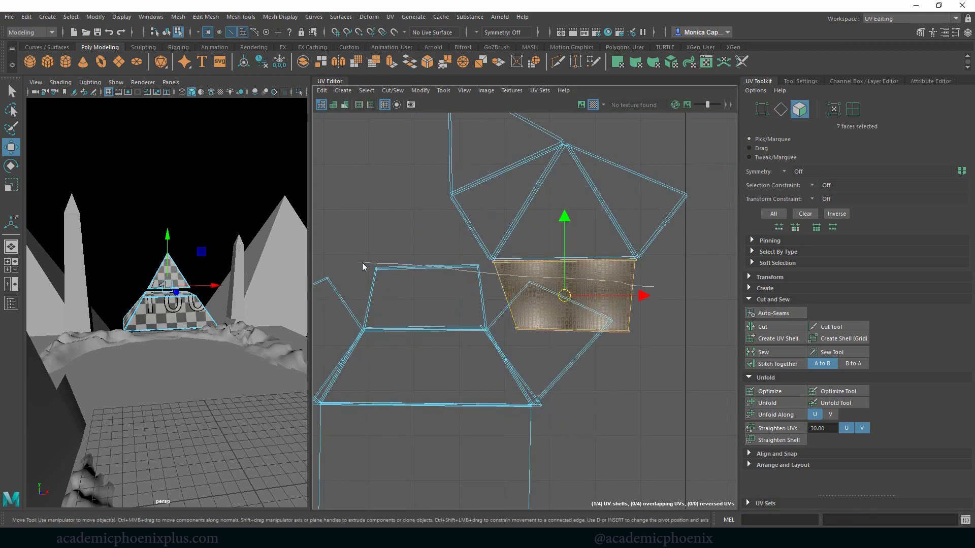
right_drag(361, 263, 358, 263)
double_click(526, 276)
scroll(621, 295, down, 4)
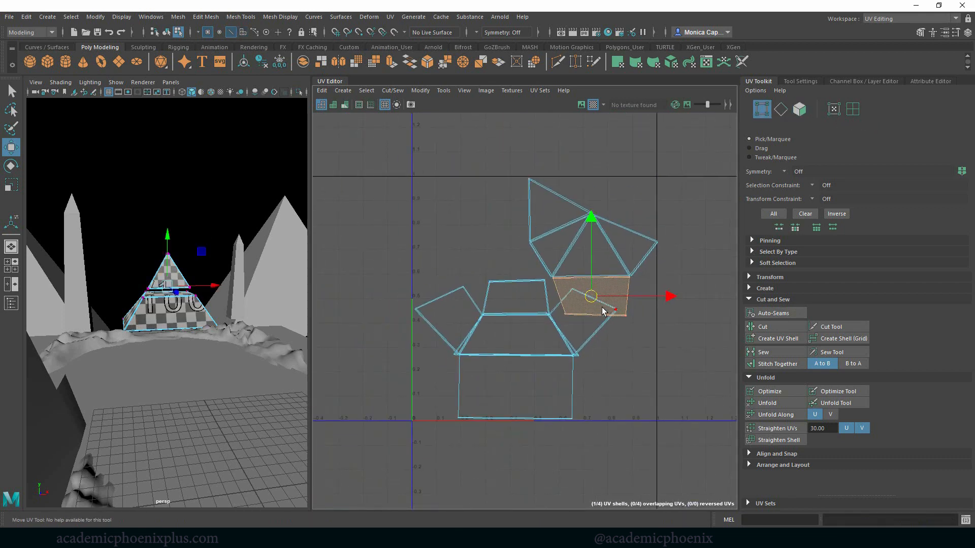
drag(591, 296, 481, 212)
key(r)
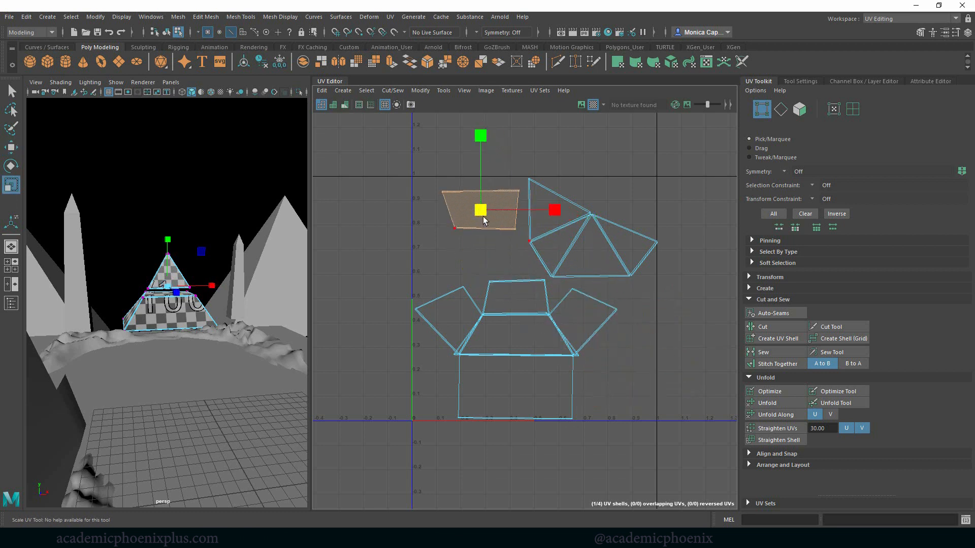
Step: Select the upper pyramid's triangular side shell, enlarge it slightly and shift it left and down within the 0 to 1 tile
right_drag(162, 283, 207, 247)
right_drag(584, 258, 589, 263)
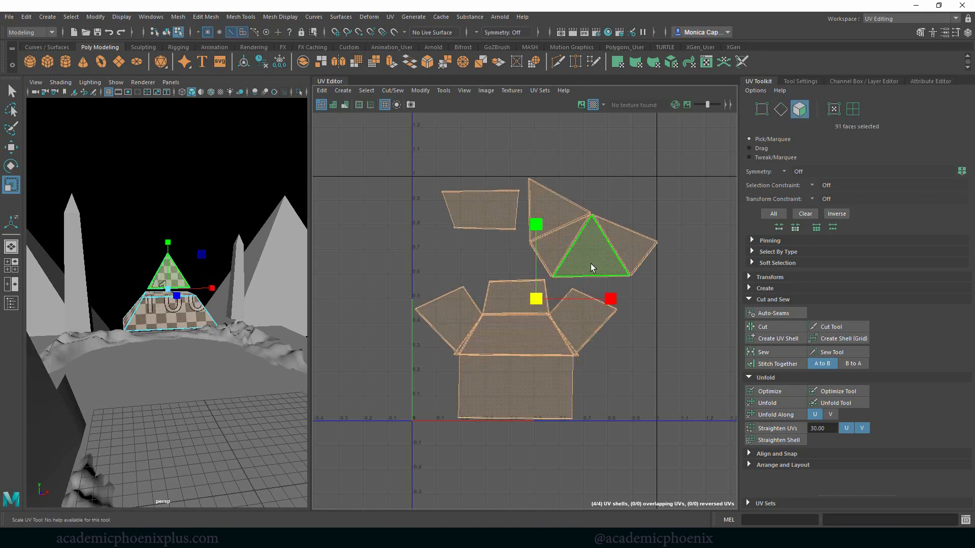
click(592, 265)
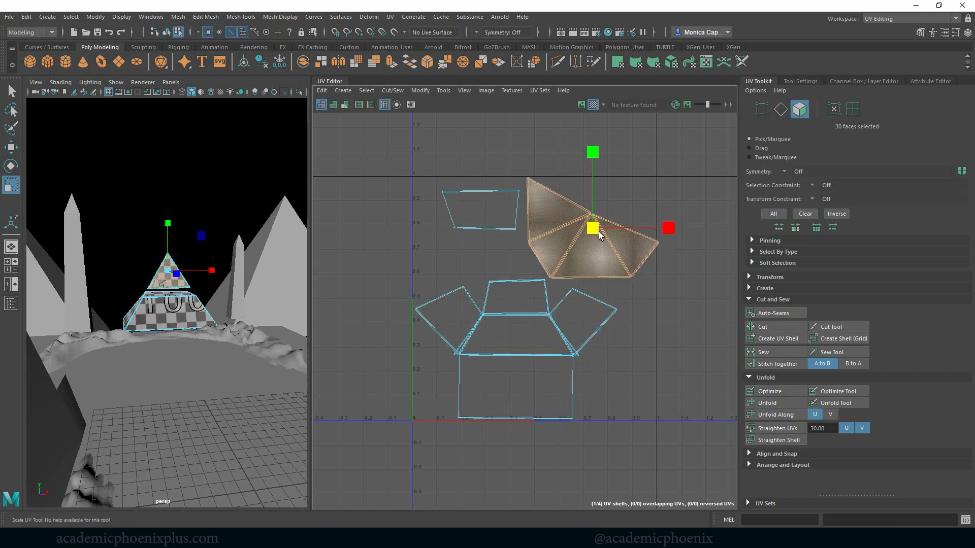
key(w)
drag(592, 236, 589, 234)
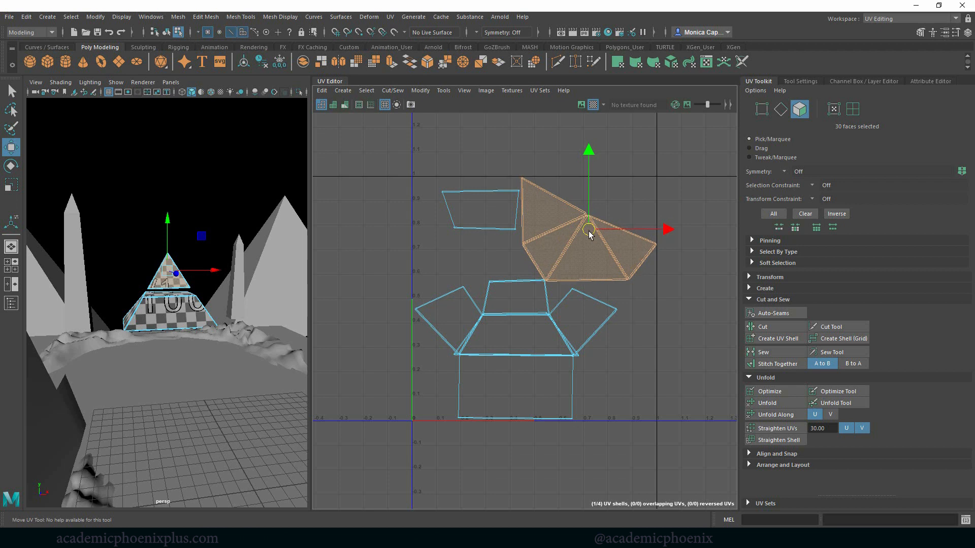
Step: Nudge the whole lower-tier shell left against the 0 to 1 tile's edge and return the stepped pyramid to object mode
click(514, 370)
double_click(512, 373)
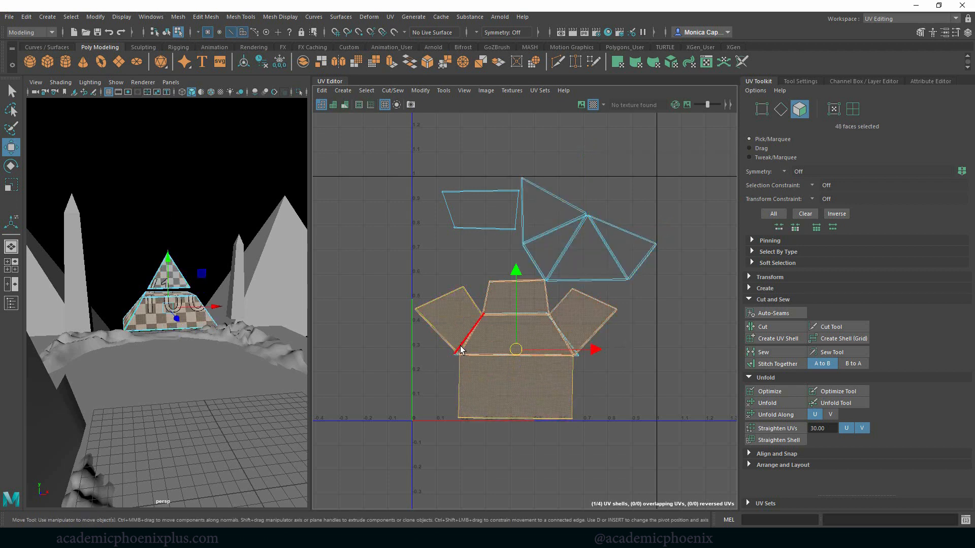
drag(517, 351, 514, 354)
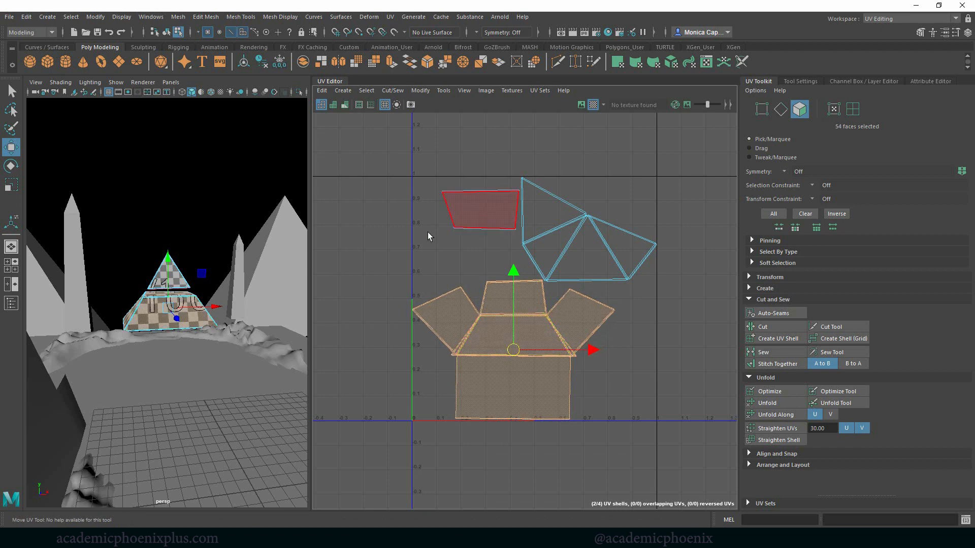
right_drag(164, 278, 207, 255)
click(262, 319)
click(201, 308)
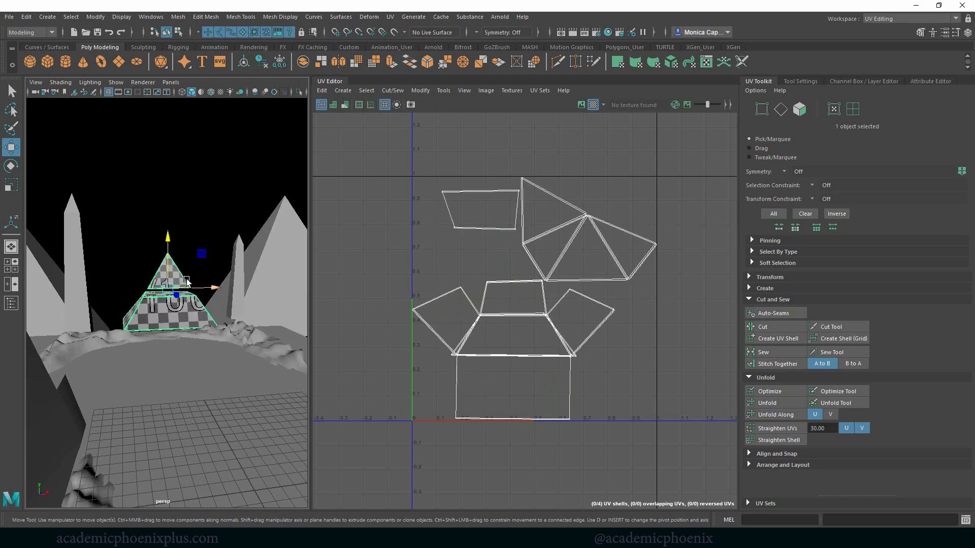
Step: Save the scene with the stepped pyramid's finished UV layout
alt+right_drag(181, 301, 93, 271)
alt+drag(156, 279, 192, 311)
drag(82, 241, 249, 294)
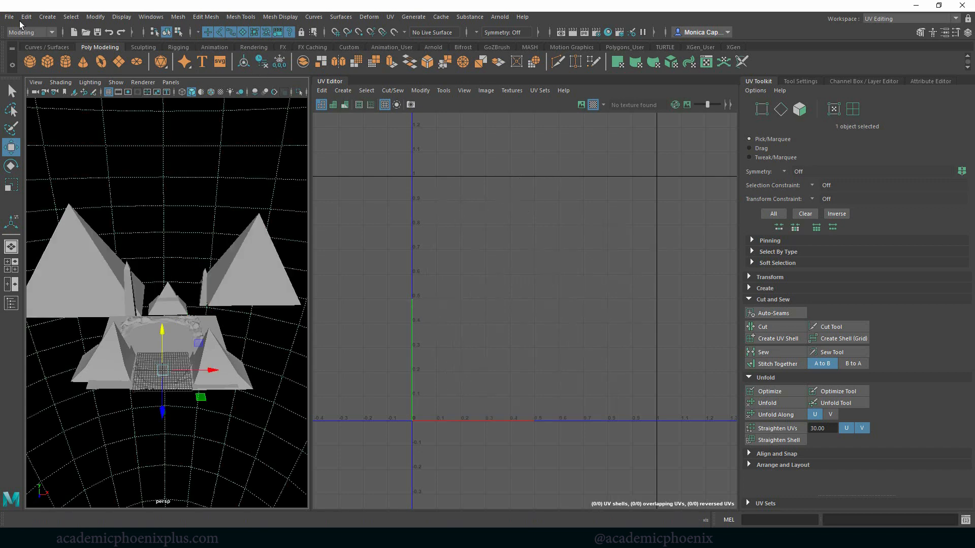
click(9, 17)
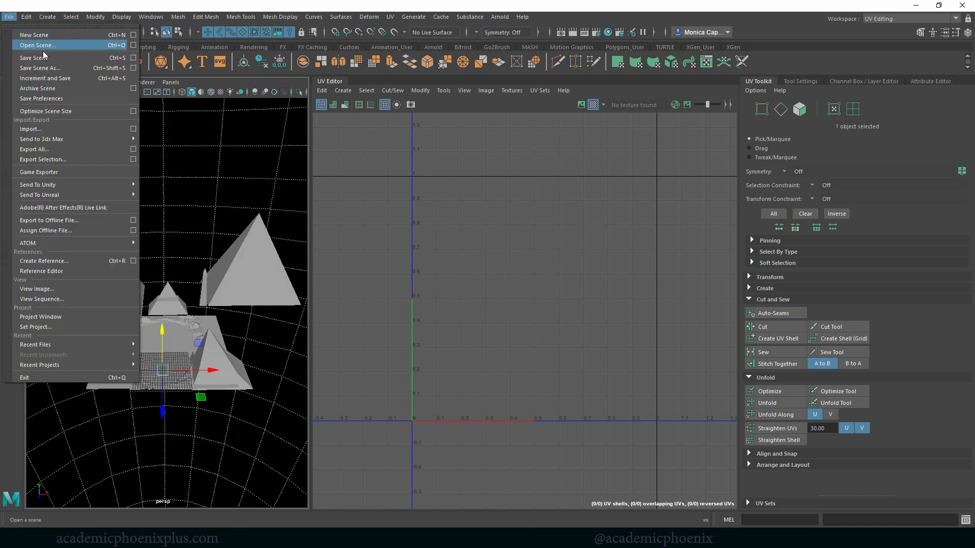
click(49, 69)
Step: Apply planar mapping to the rear rocky terrain from the Y axis, fitted to the bounding box and keeping the image width/height ratio
click(180, 325)
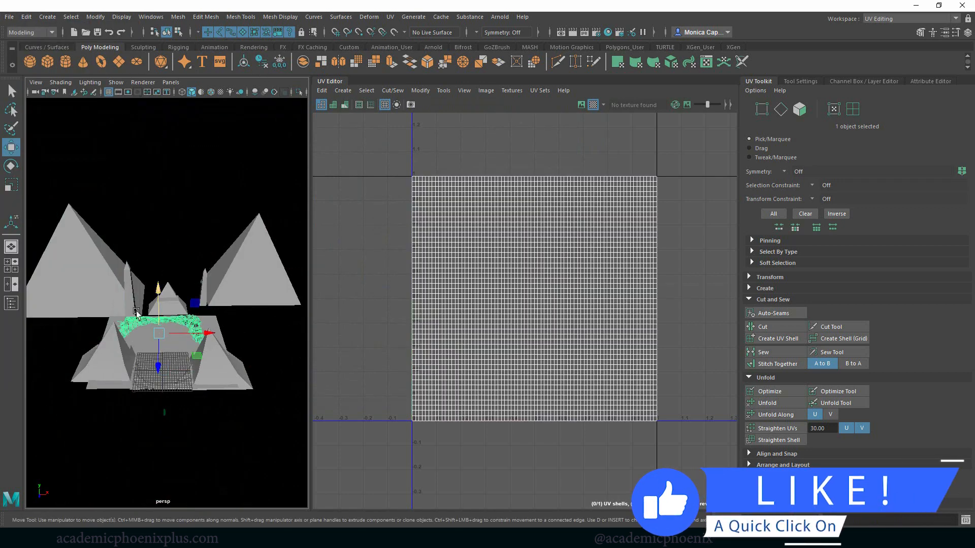
click(390, 16)
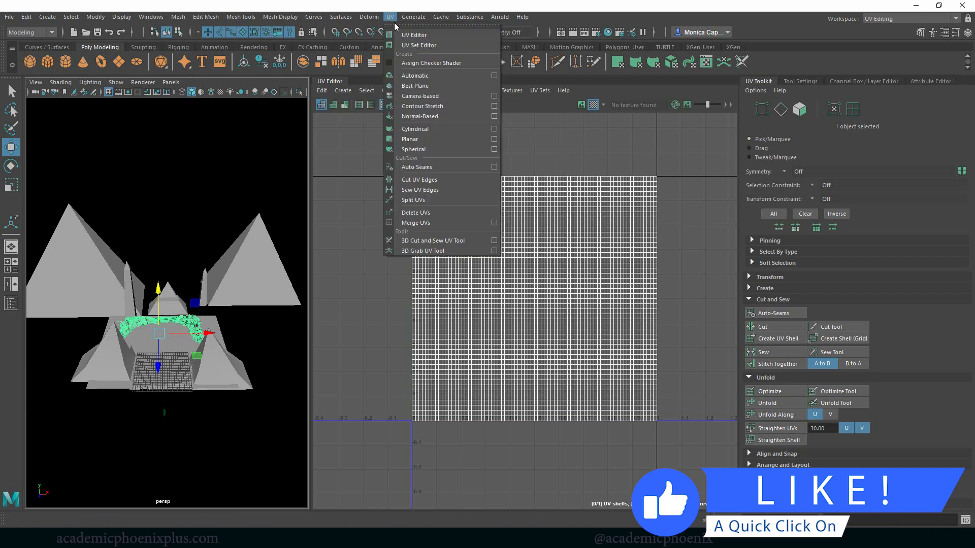
click(494, 139)
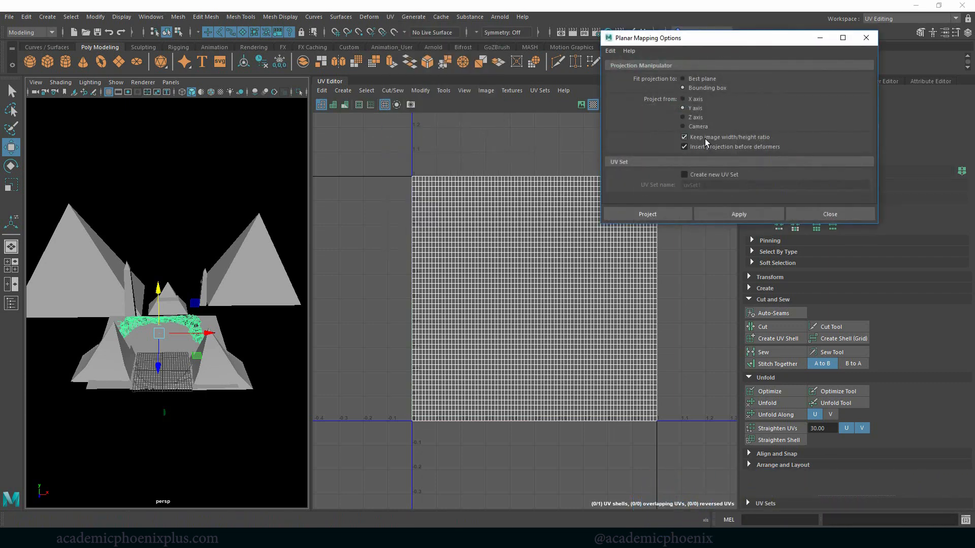
click(655, 213)
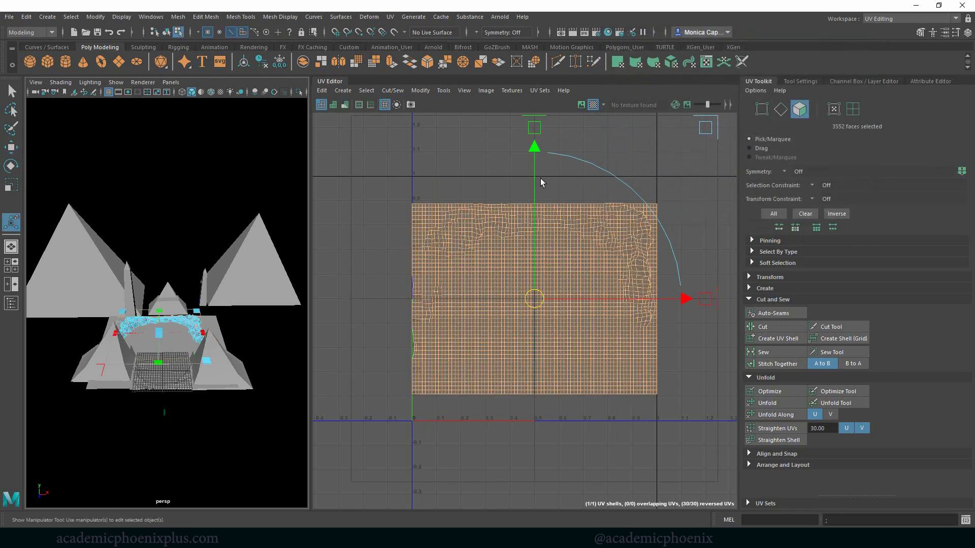
Step: Select all UV faces of the rear rocky terrain and unfold them
right_drag(179, 326, 231, 257)
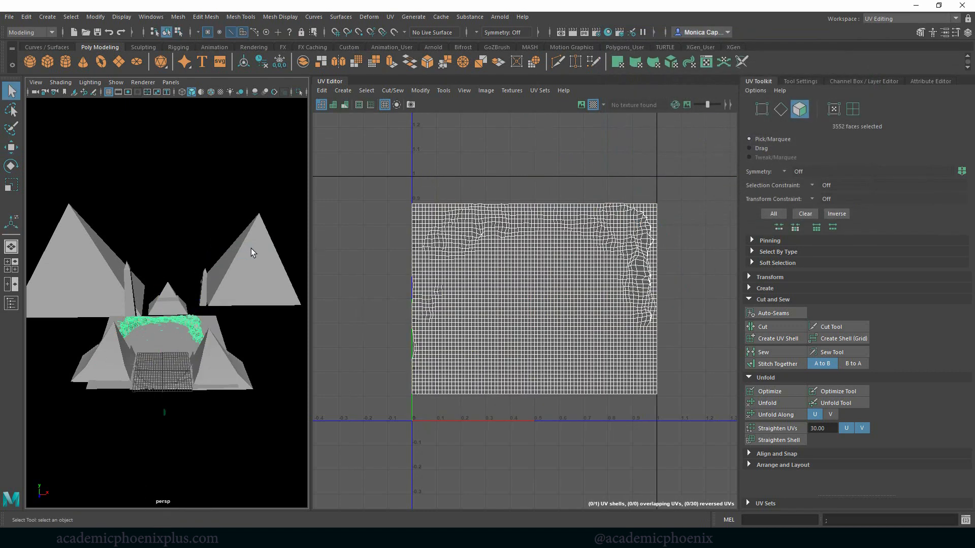
right_drag(488, 265, 508, 284)
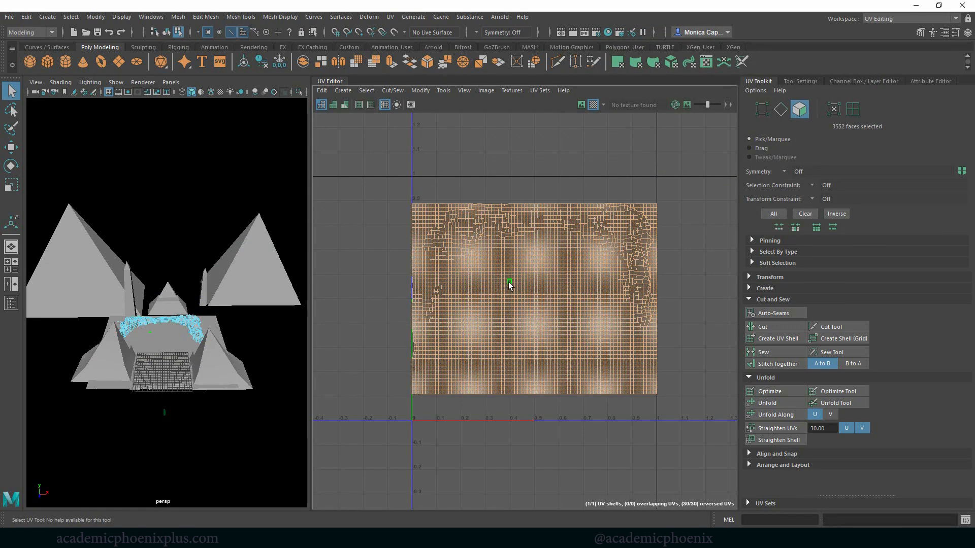
click(767, 402)
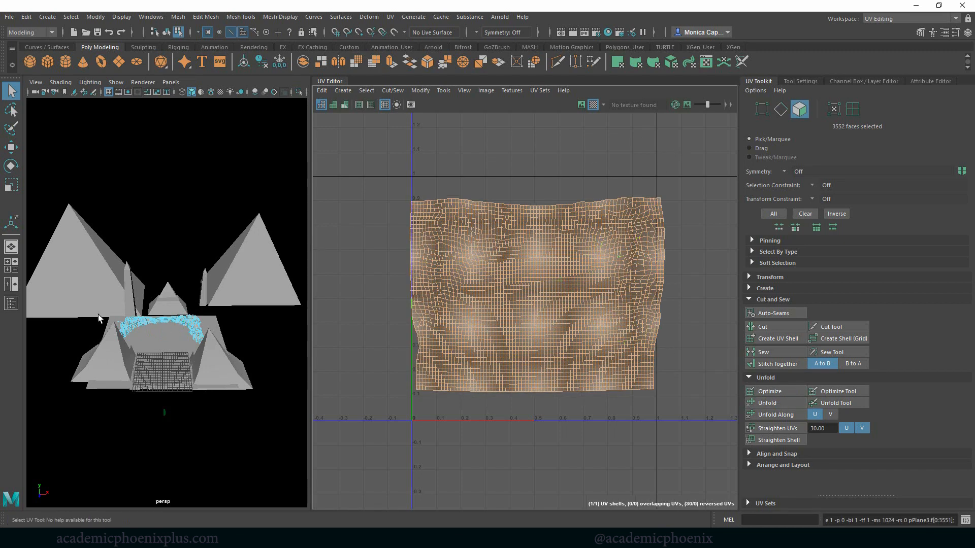
alt+right_drag(99, 315, 184, 367)
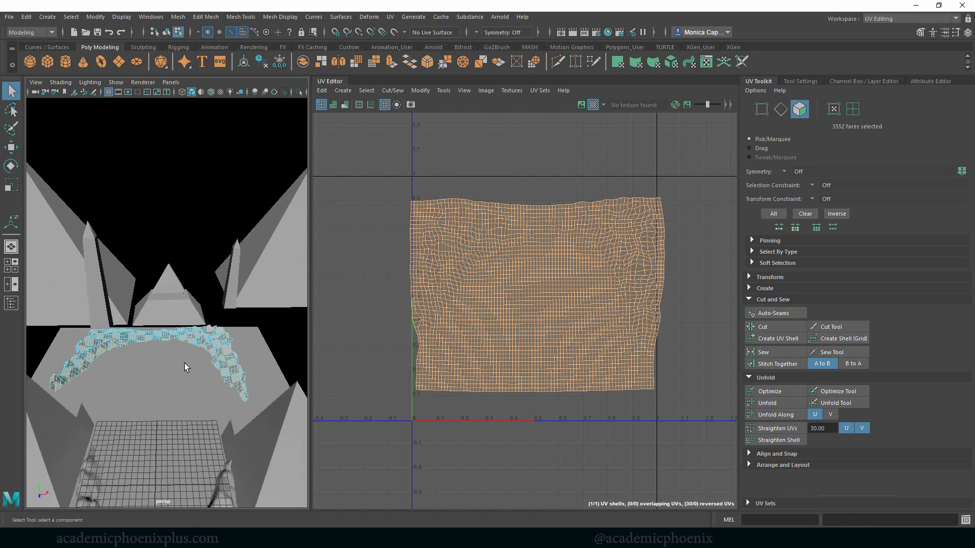
Step: Scale the rear terrain's unfolded shell down slightly so it fits inside the 0 to 1 tile
click(533, 297)
double_click(536, 289)
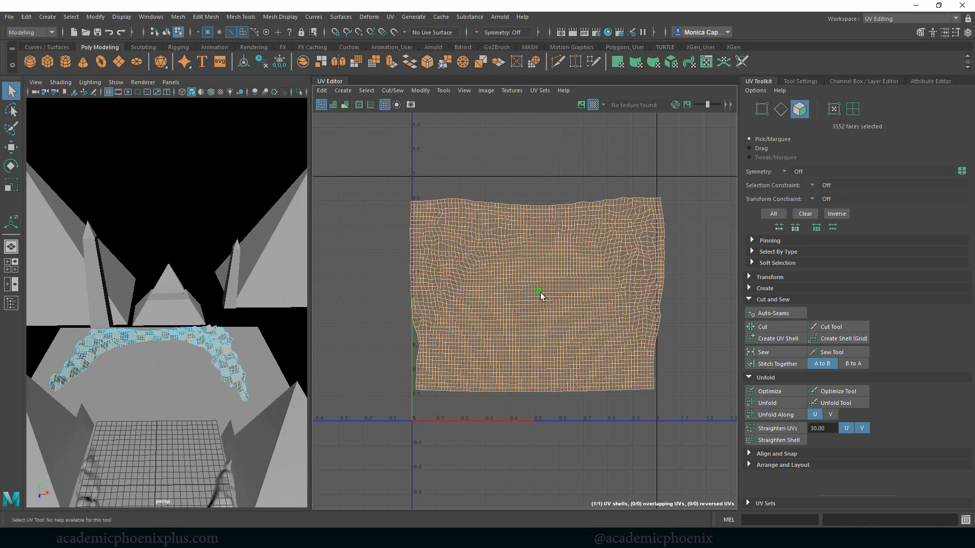
key(r)
drag(539, 296, 536, 300)
key(w)
key(r)
key(w)
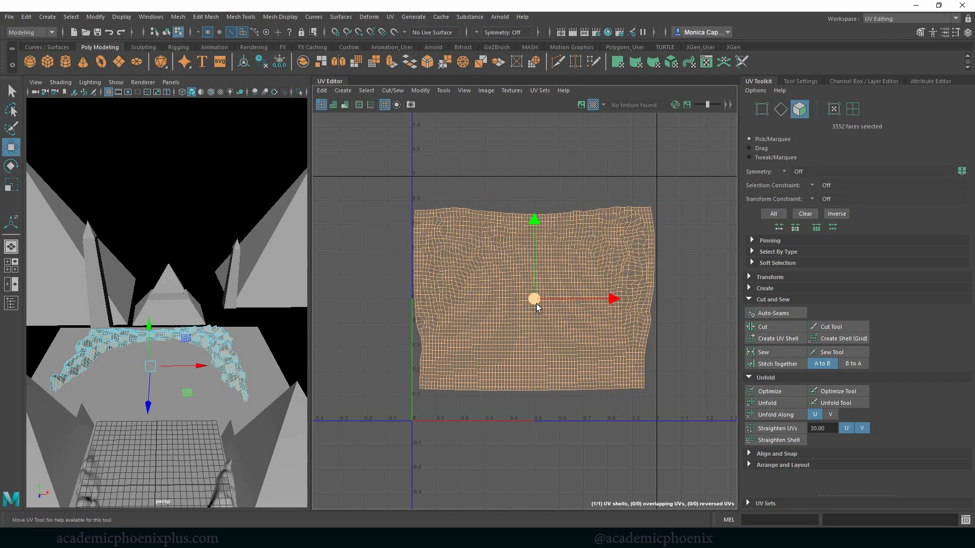
Step: Copy the rear rocky terrain's UVs onto the front rocky terrain with Transfer Attributes
alt+middle_drag(212, 388, 225, 312)
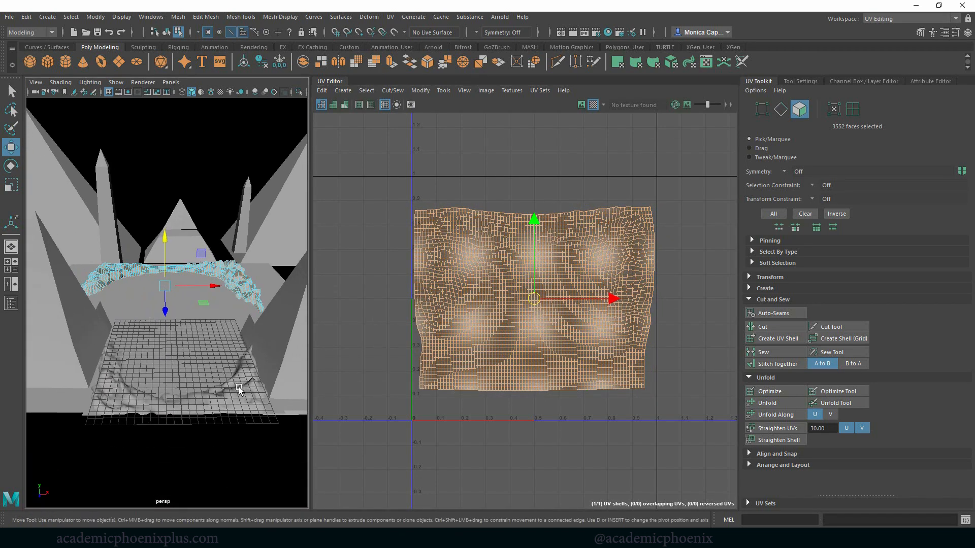
double_click(239, 387)
double_click(245, 291)
right_drag(250, 277, 250, 285)
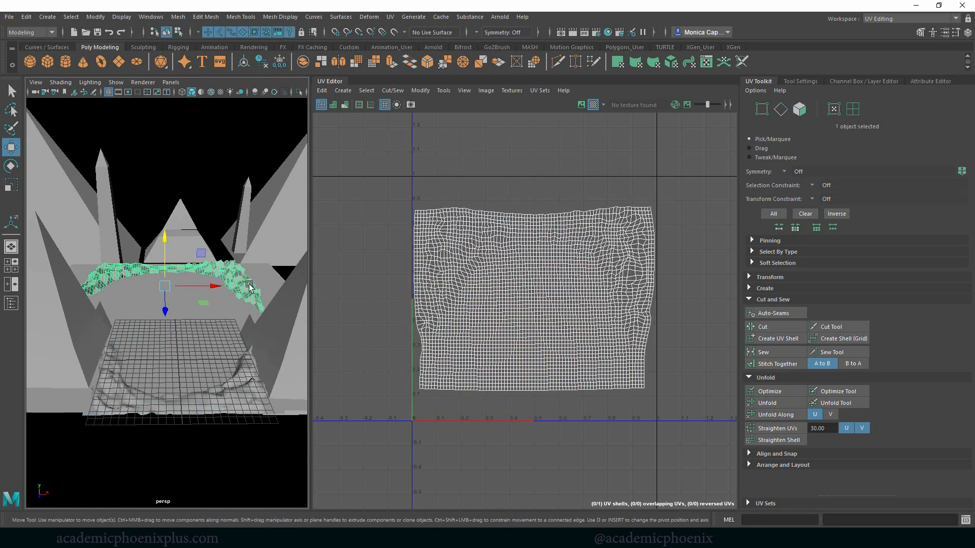
shift+click(261, 388)
click(240, 298)
shift+click(253, 389)
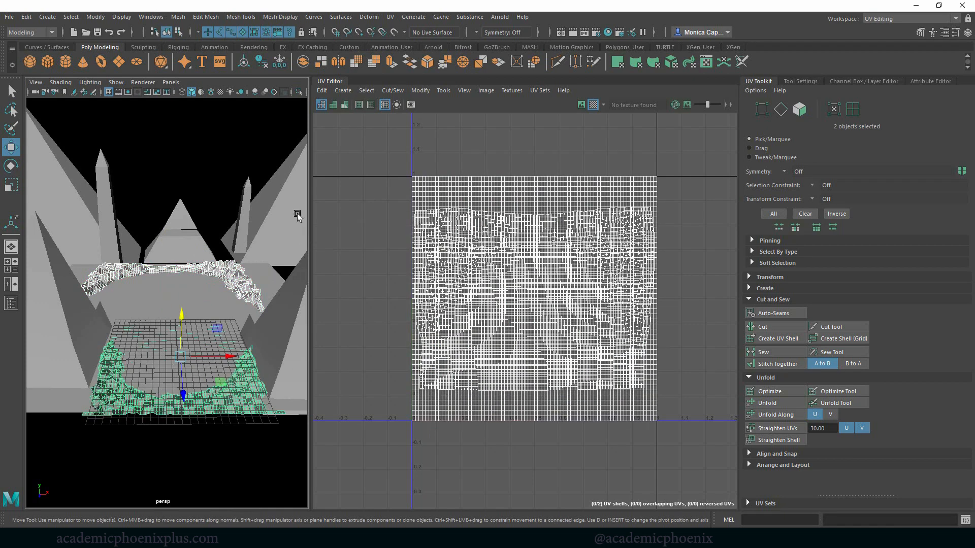
click(179, 17)
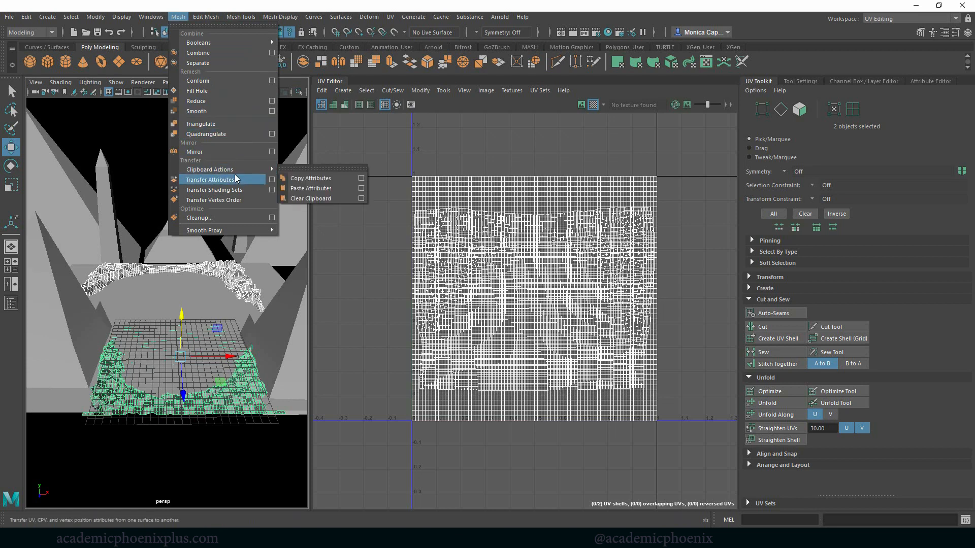
click(236, 179)
click(224, 400)
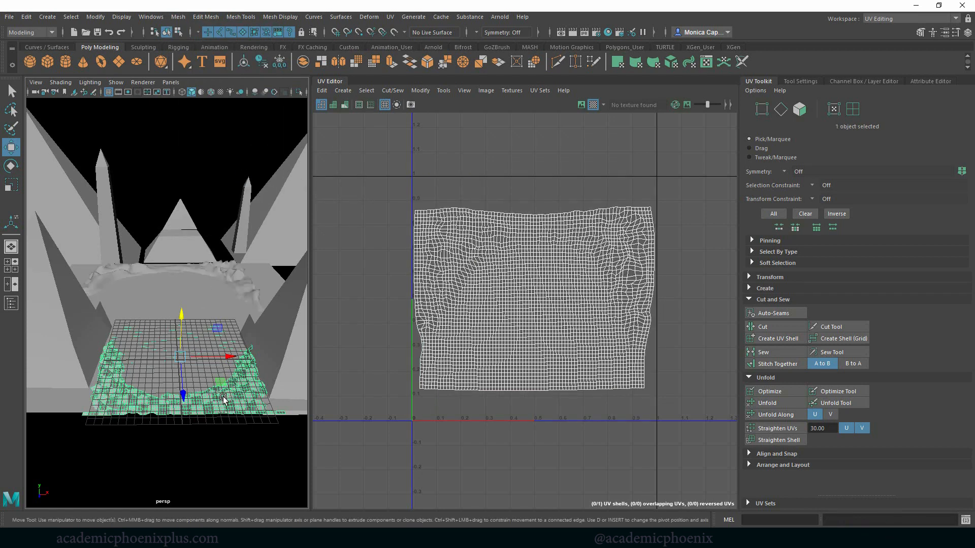
Step: Planar-map the flat ground plane from the Y axis, keeping the image width/height ratio, and return to object mode
click(212, 302)
click(278, 276)
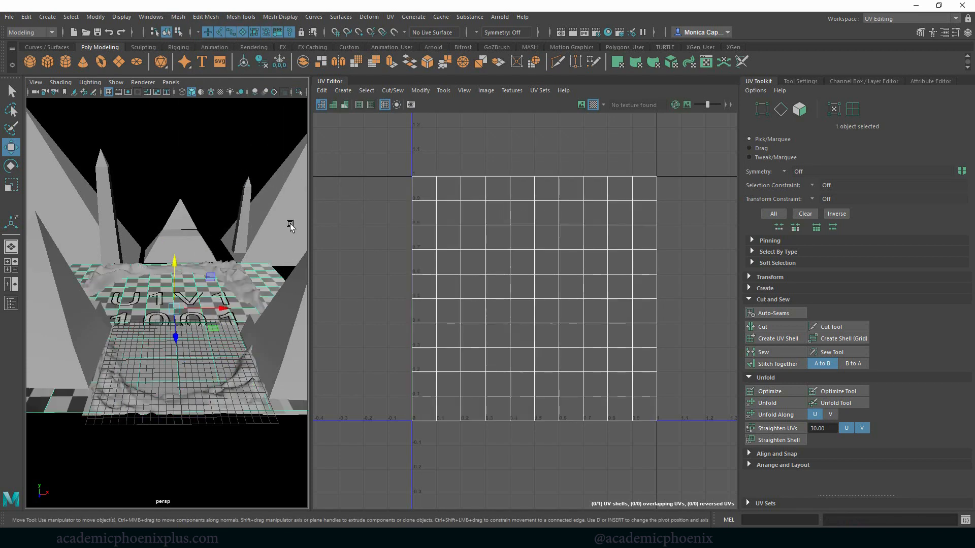
click(213, 17)
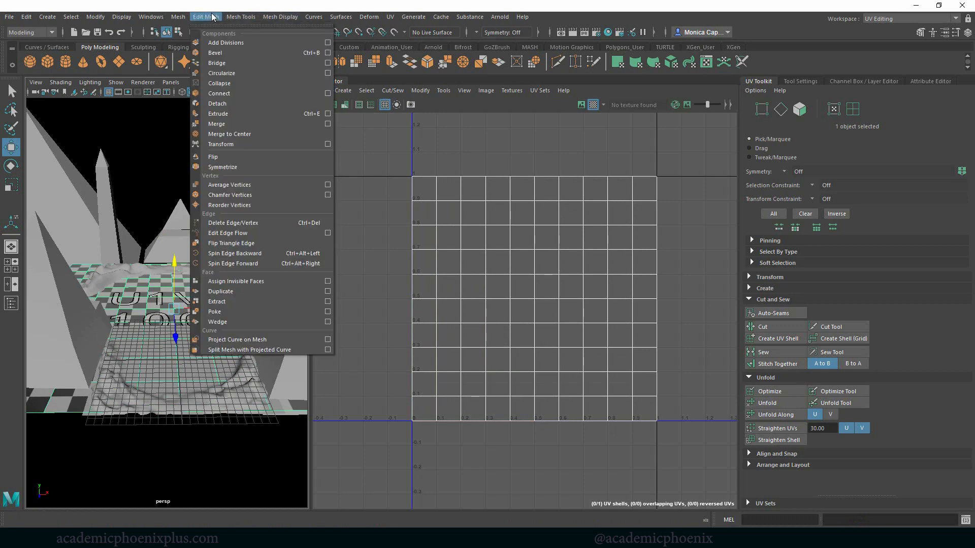
mouse_move(390, 17)
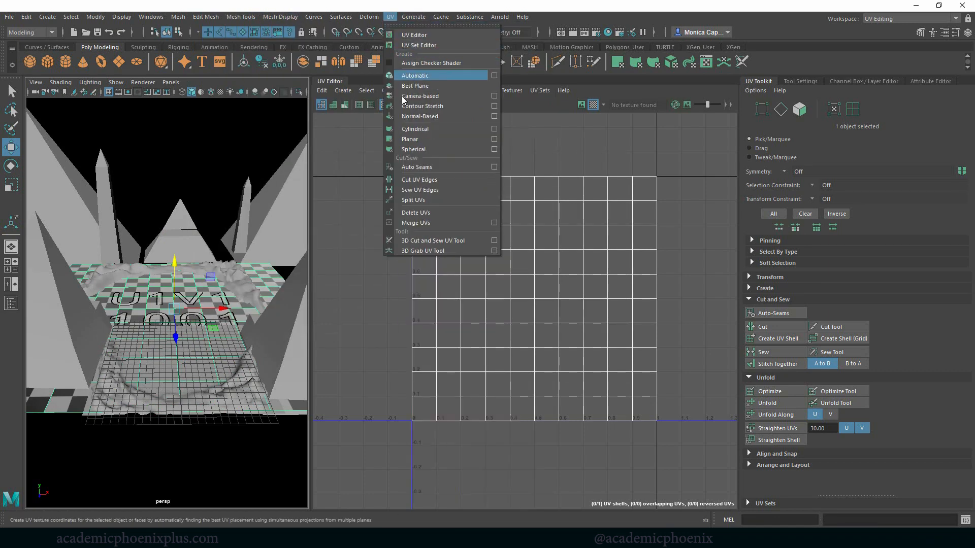
click(494, 138)
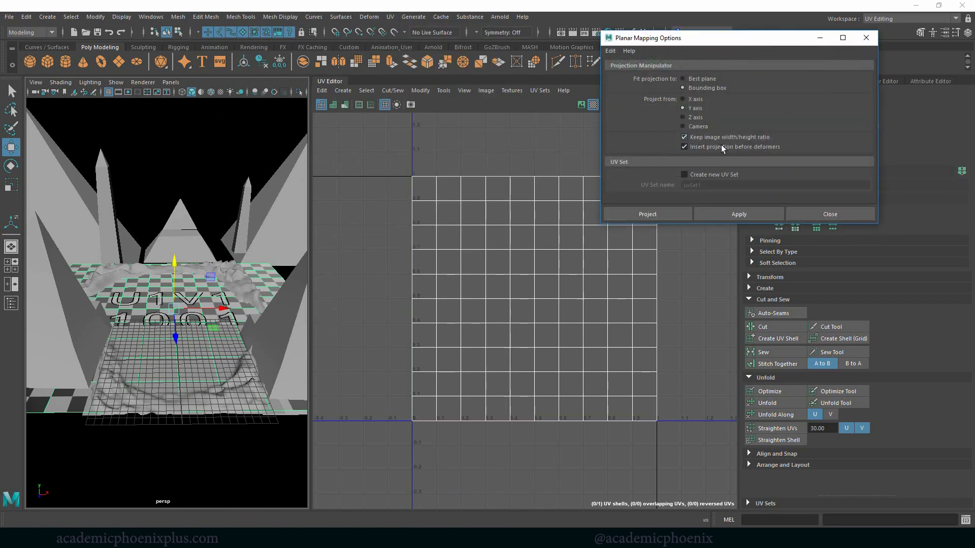
click(658, 214)
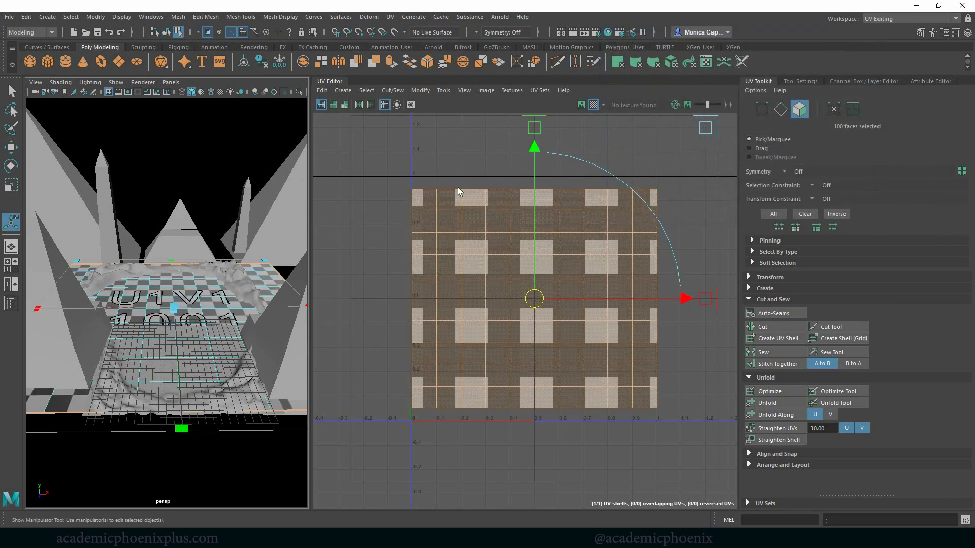
right_drag(264, 269, 289, 267)
Step: Apply automatic UV mapping to the pyramid beside the grid and clear the face selection
click(285, 336)
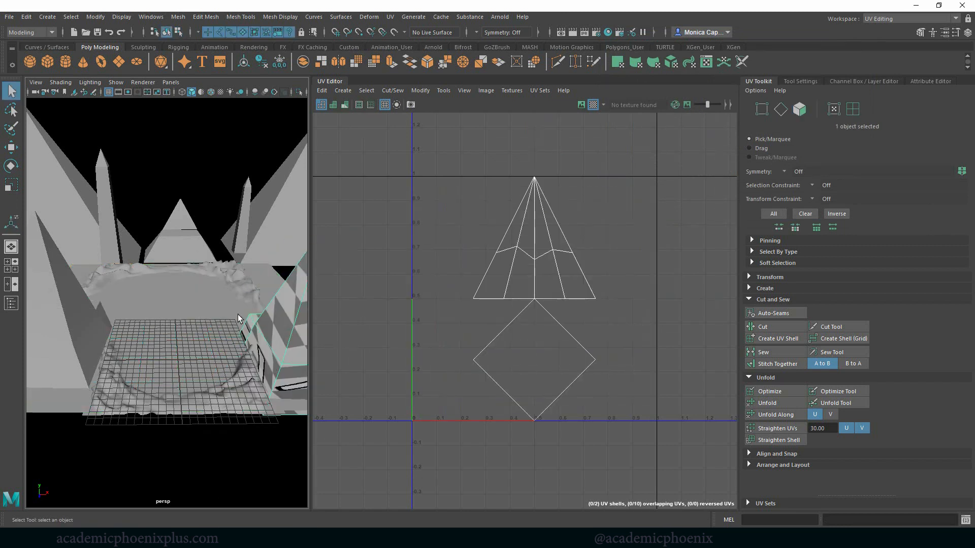
alt+drag(244, 303, 178, 303)
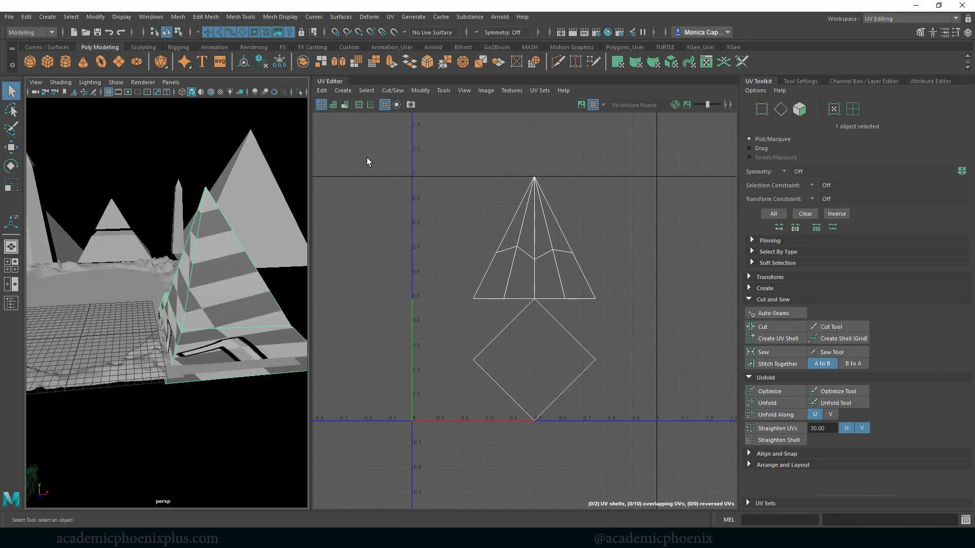
click(390, 17)
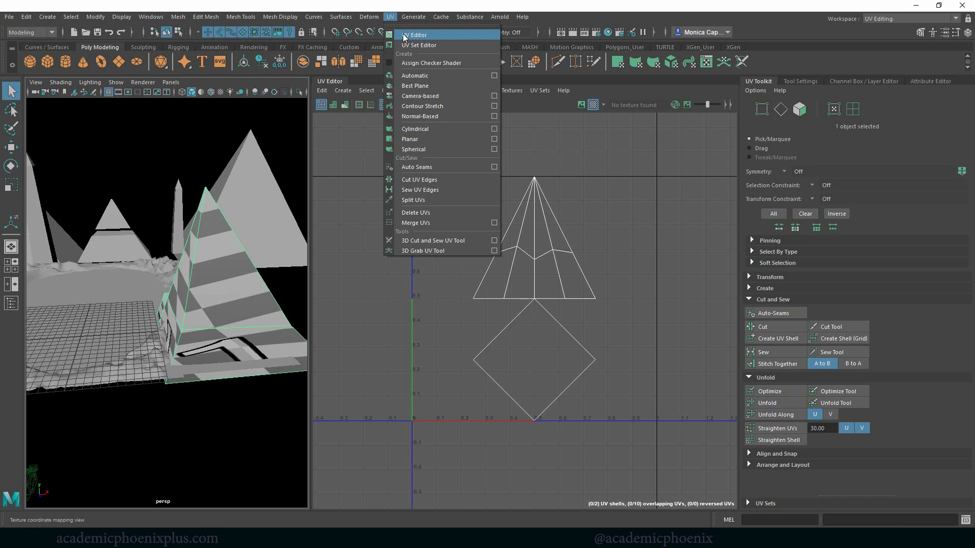
click(341, 134)
click(390, 17)
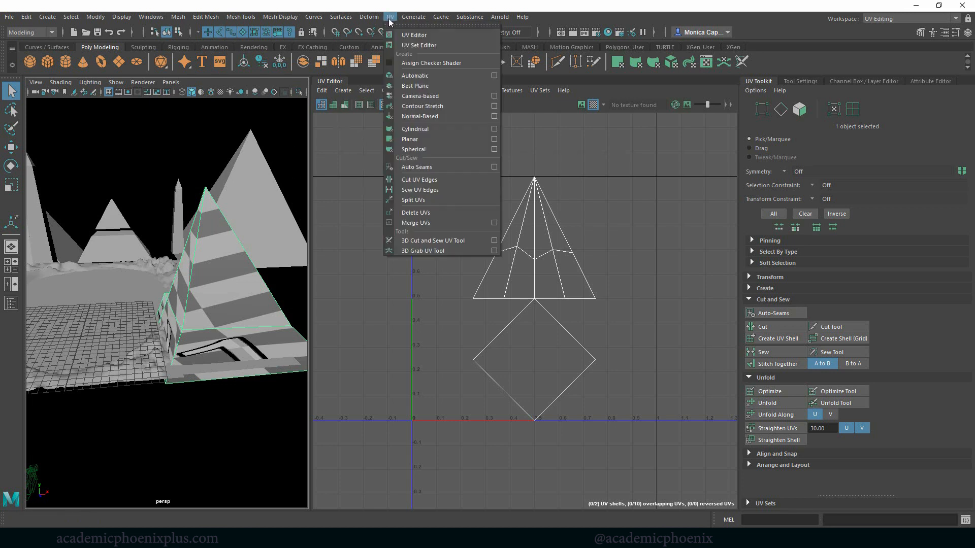
click(416, 77)
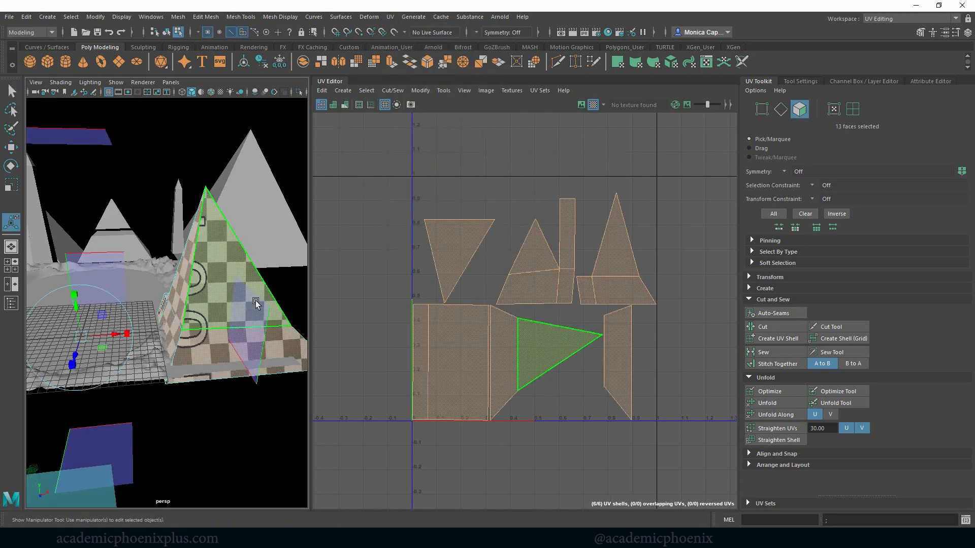
click(502, 190)
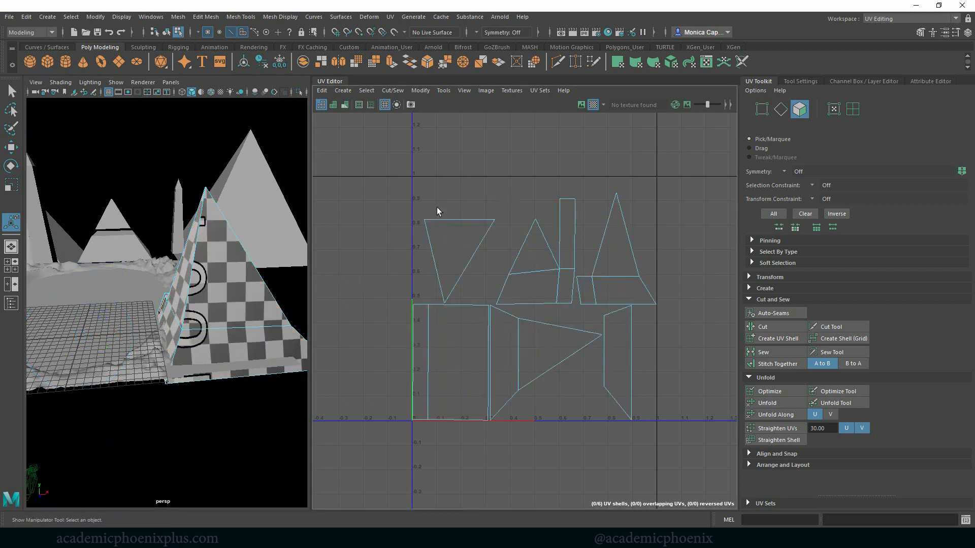
Step: Stitch two of the pyramid's side shells together along both edge segments of the shared front corner
alt+drag(181, 304, 221, 259)
right_drag(221, 259, 222, 229)
click(227, 249)
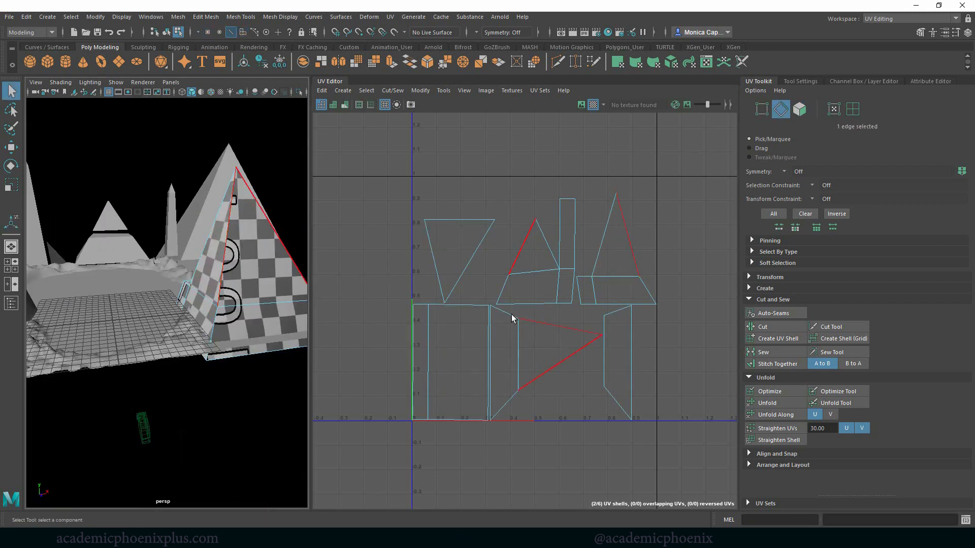
click(482, 259)
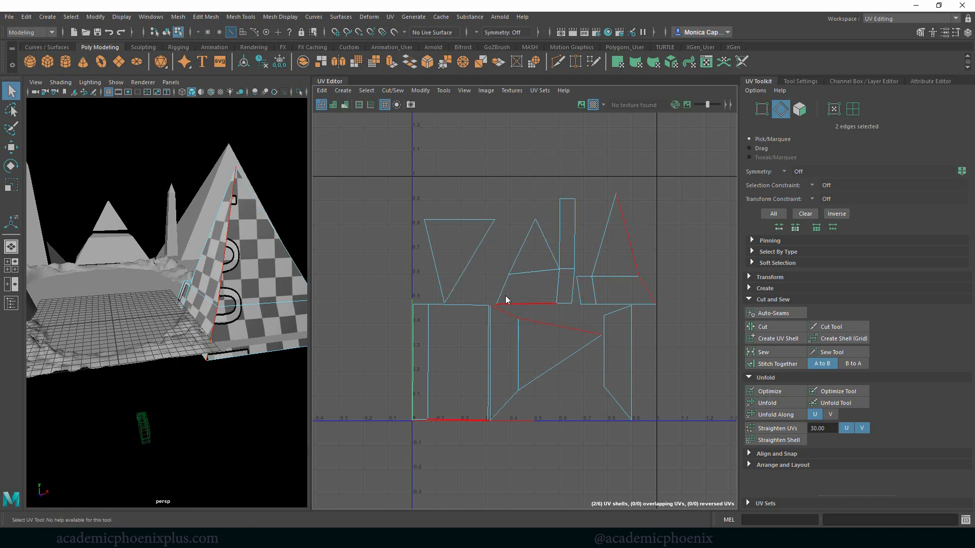
shift+right_drag(505, 295, 507, 320)
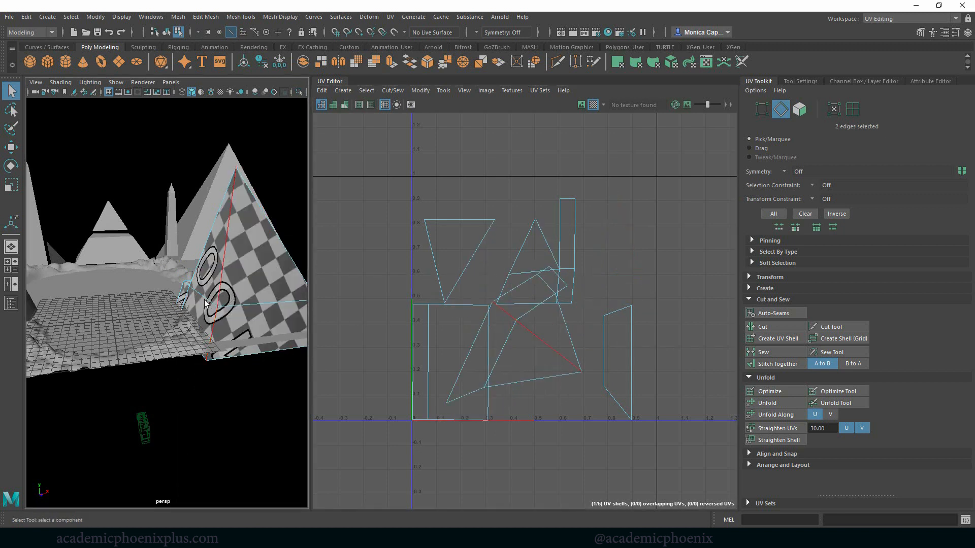
Step: Stitch the adjoining side shell along the pyramid's next corner, and attach the rear strip shell to it
alt+drag(253, 289, 205, 294)
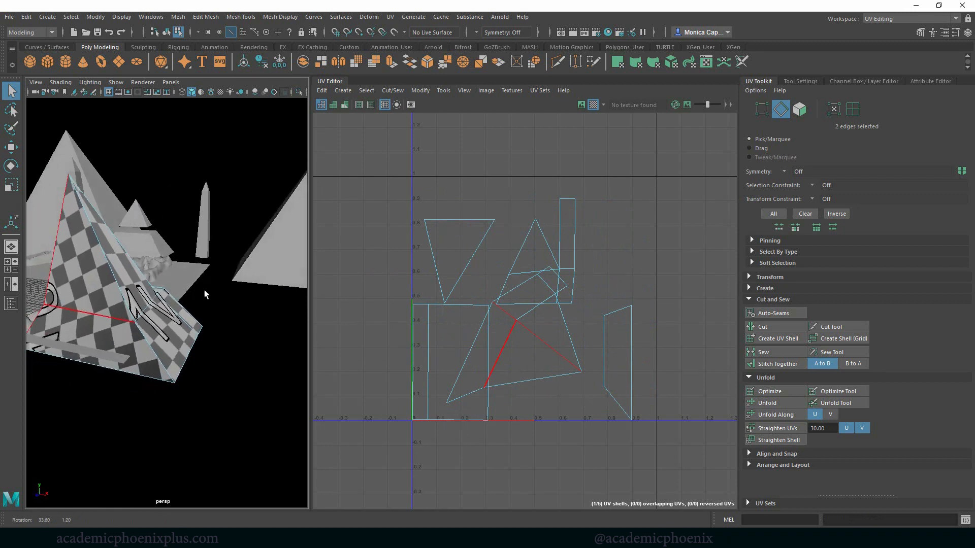
click(153, 342)
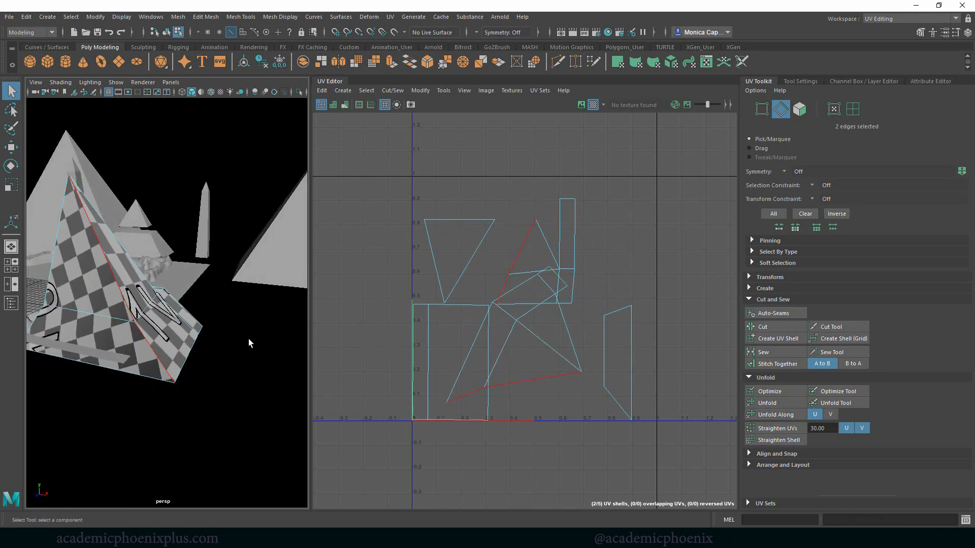
key(g)
click(559, 400)
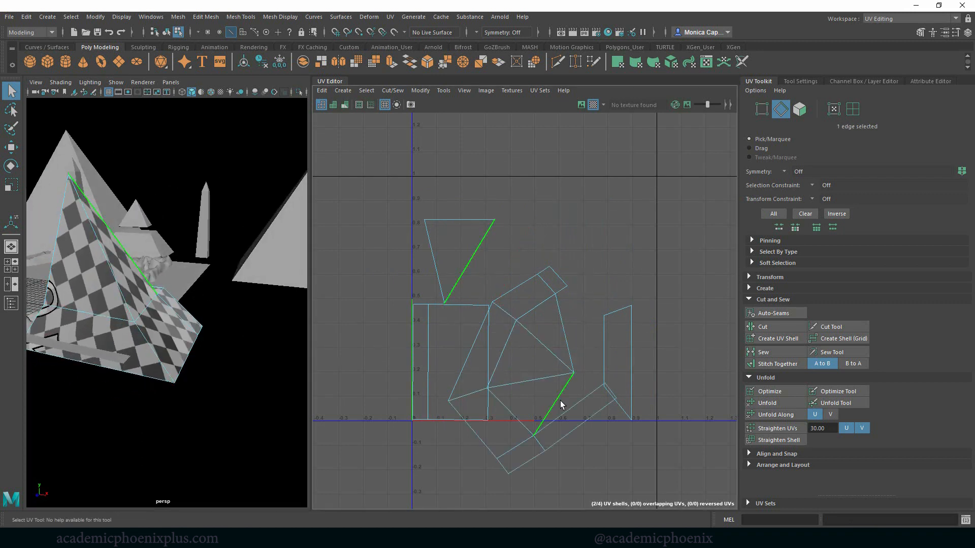
click(567, 429)
key(g)
Step: Sew the open edge between the rear strip and its neighbouring side face at the pyramid's base
click(529, 458)
click(542, 468)
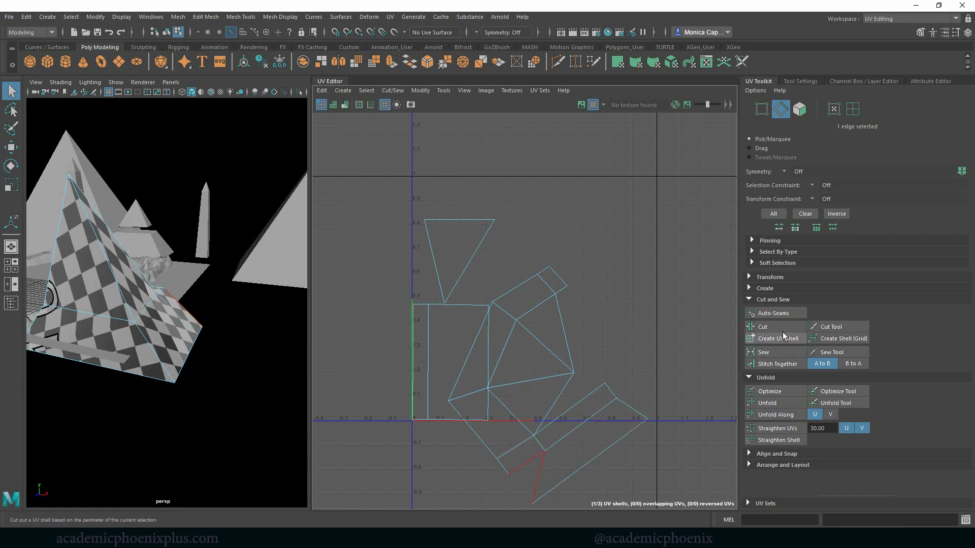
click(778, 350)
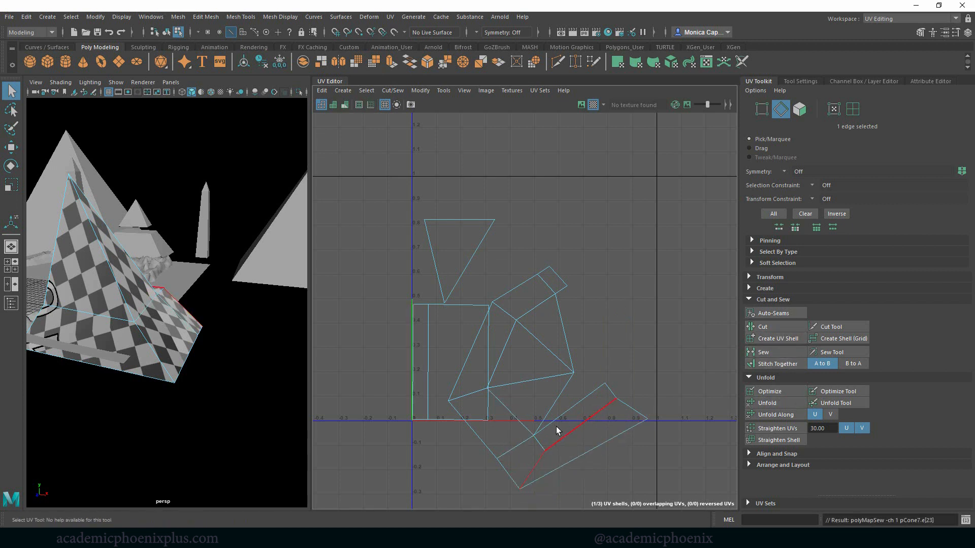
Step: Stitch the pyramid's bottom shell along the lower front edge, and attach the remaining triangular side shell
click(488, 340)
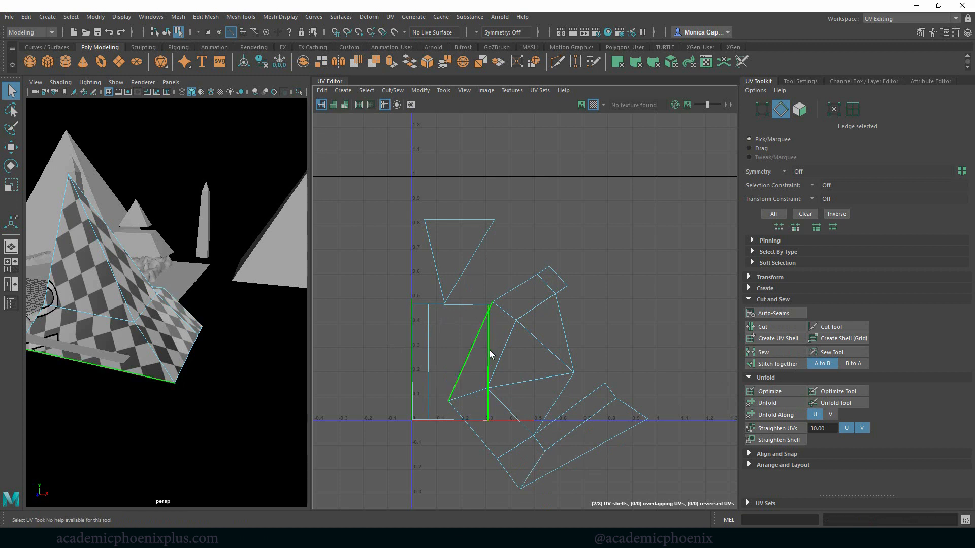
key(shift+s)
key(ctrl+z)
shift+right_drag(475, 357, 475, 382)
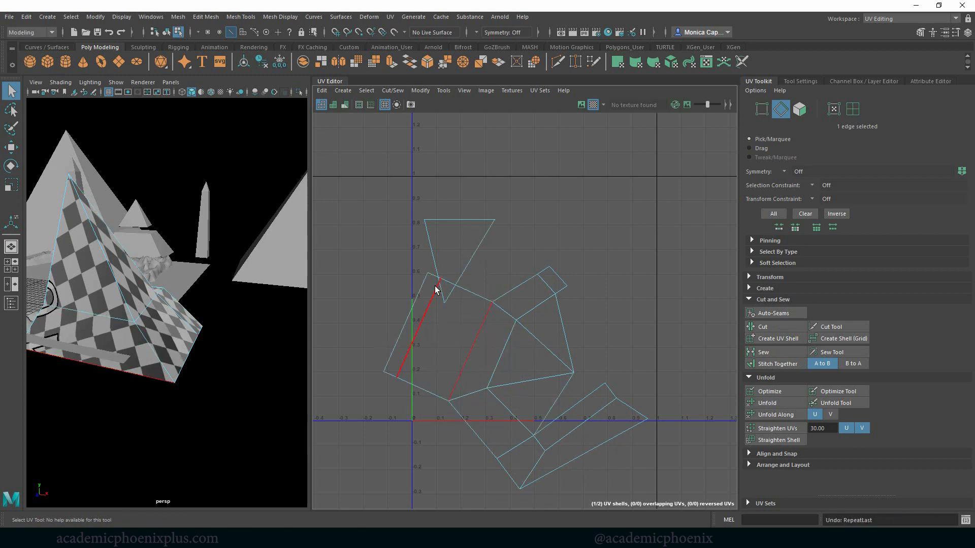
key(ctrl+z)
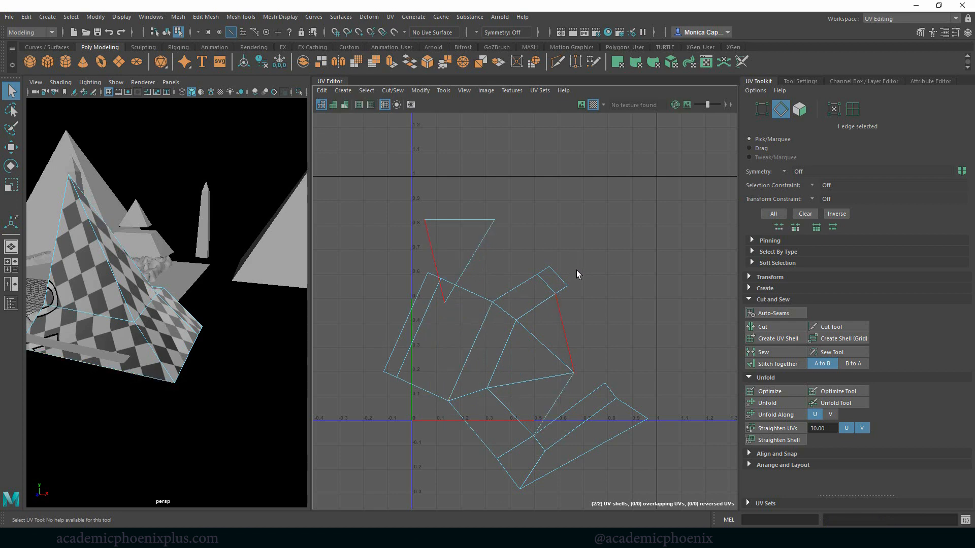
key(g)
Step: Select the whole pyramid shell, rotate it so the bottom square points down, and move it mostly inside the 0 to 1 tile
right_drag(534, 320, 534, 347)
double_click(518, 352)
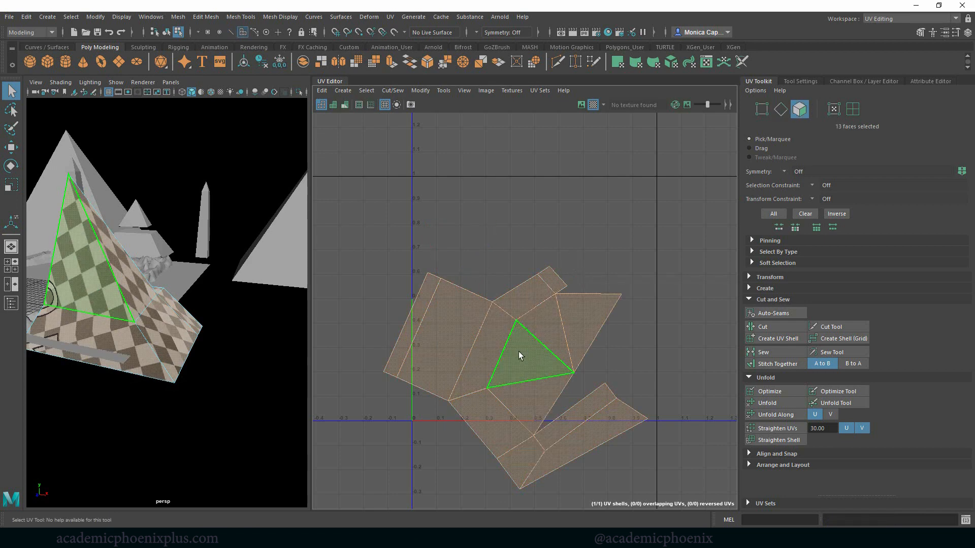
key(w)
drag(515, 376, 563, 306)
key(e)
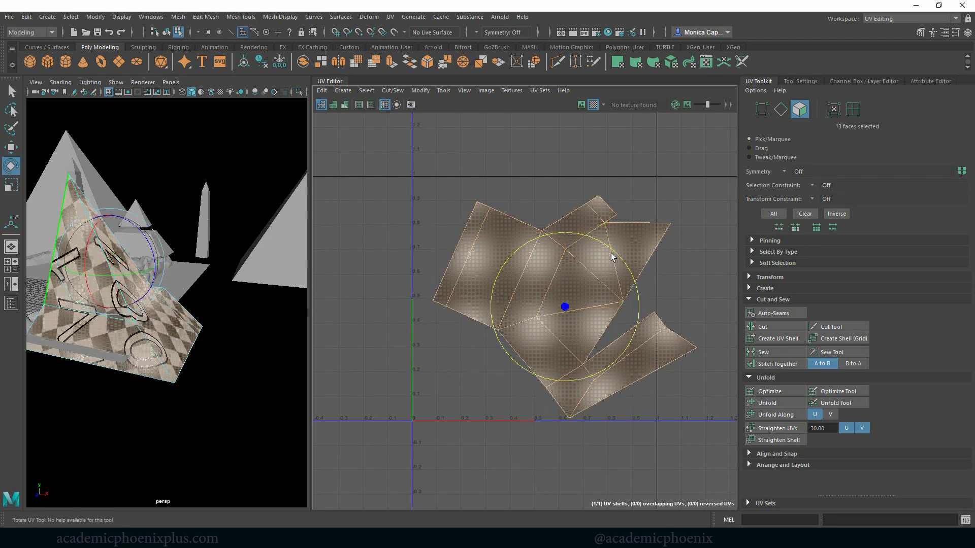
drag(612, 256, 477, 275)
key(w)
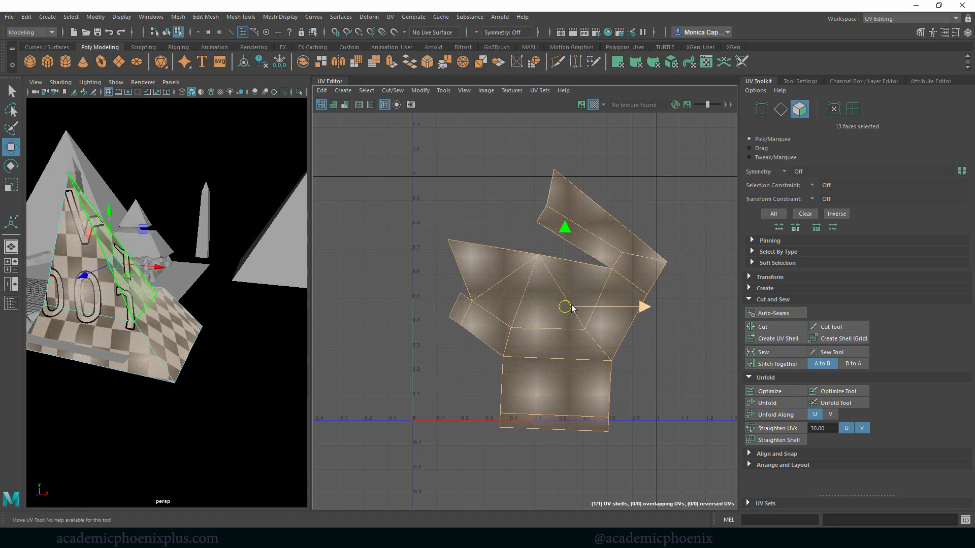
drag(572, 308, 558, 295)
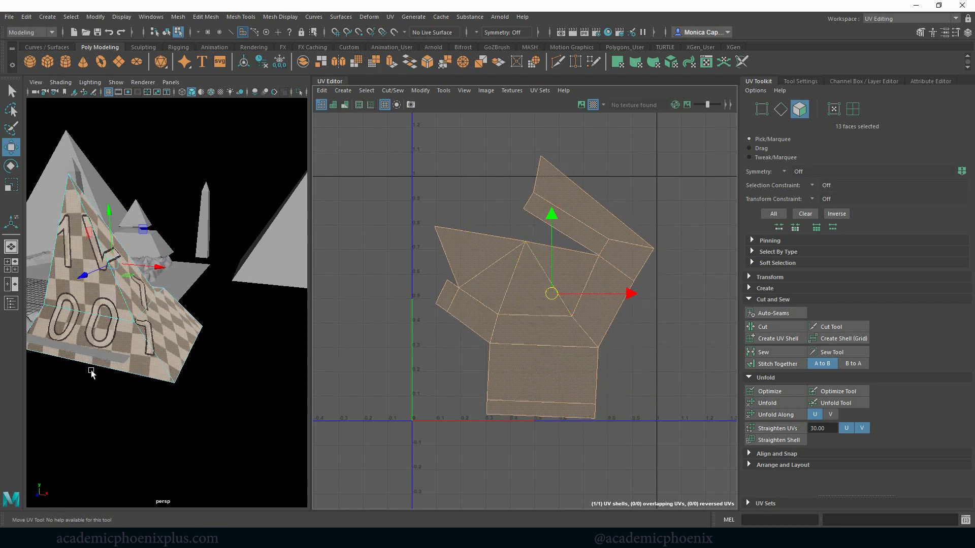
Step: Rotate the pyramid shell slightly so the bottom square's edges line up with the UV grid
alt+drag(91, 373, 175, 350)
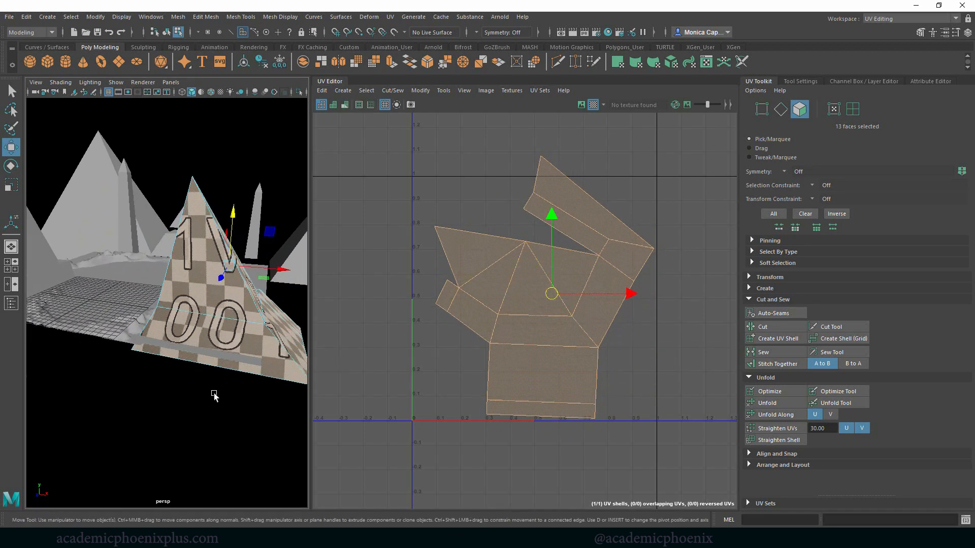
alt+drag(214, 396, 299, 378)
key(e)
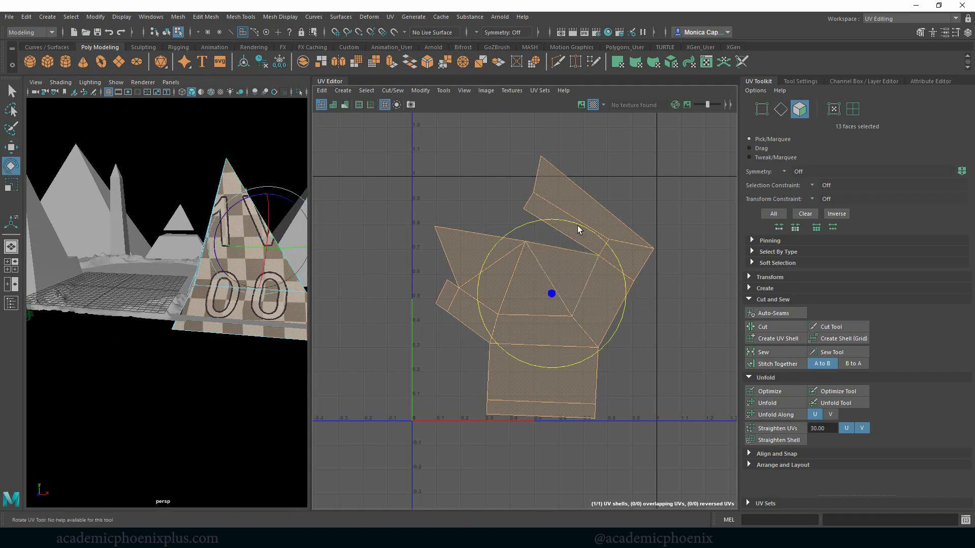
drag(577, 226, 574, 227)
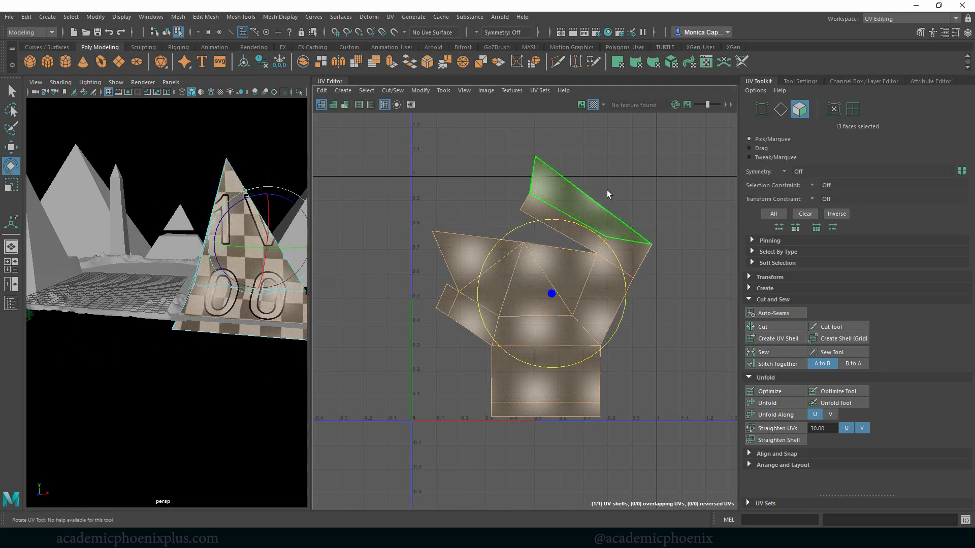
Step: Scale the whole pyramid shell down slightly to bring it closer to fitting the 0 to 1 tile
right_drag(494, 207, 494, 194)
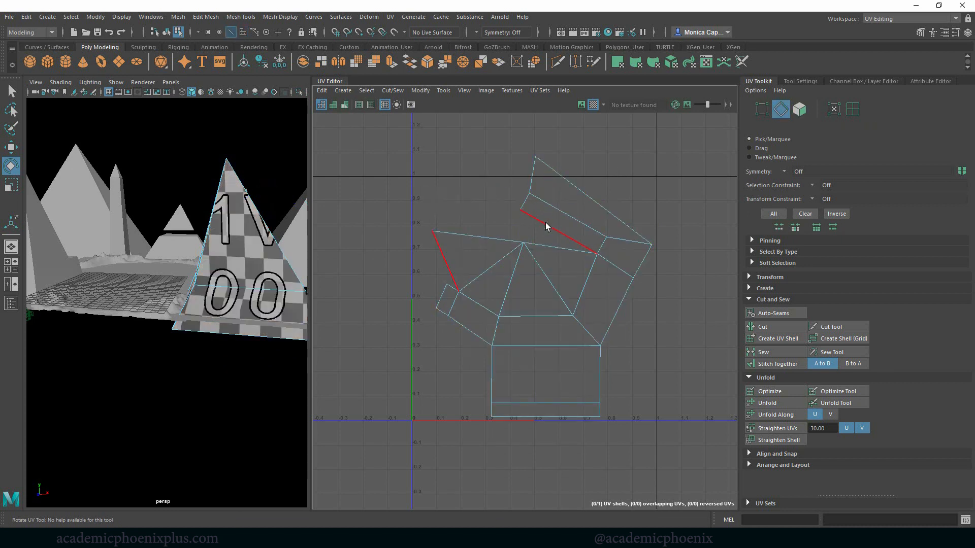
click(540, 224)
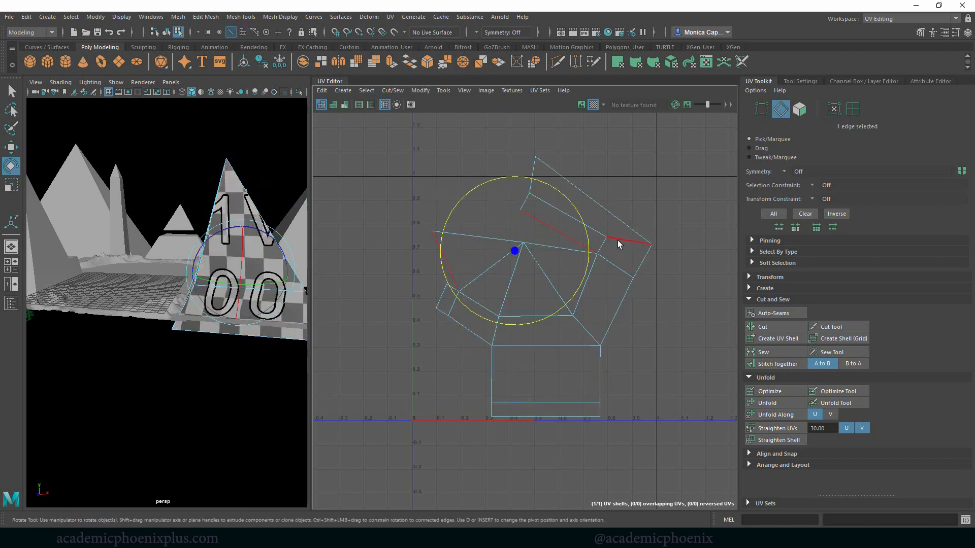
right_drag(600, 215, 599, 240)
key(w)
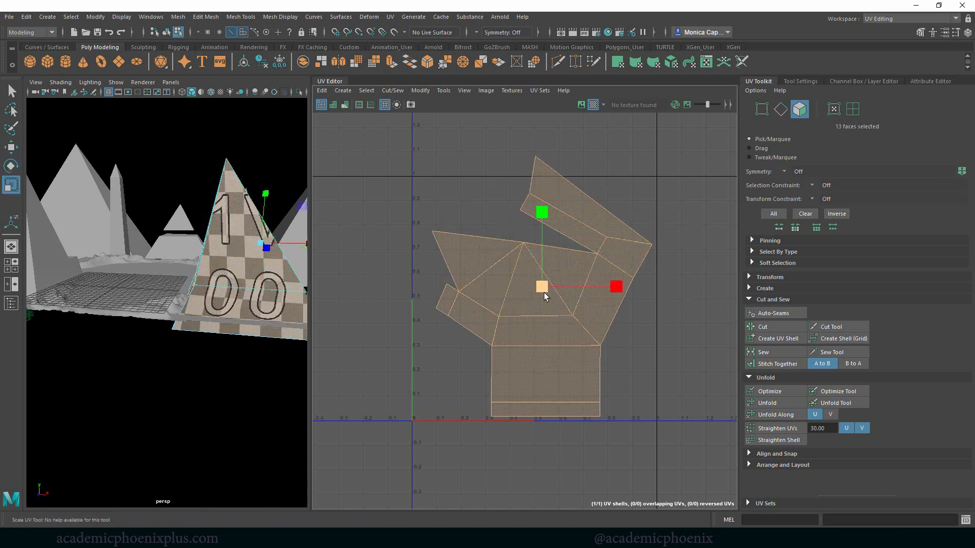
drag(541, 294, 540, 298)
key(r)
click(587, 215)
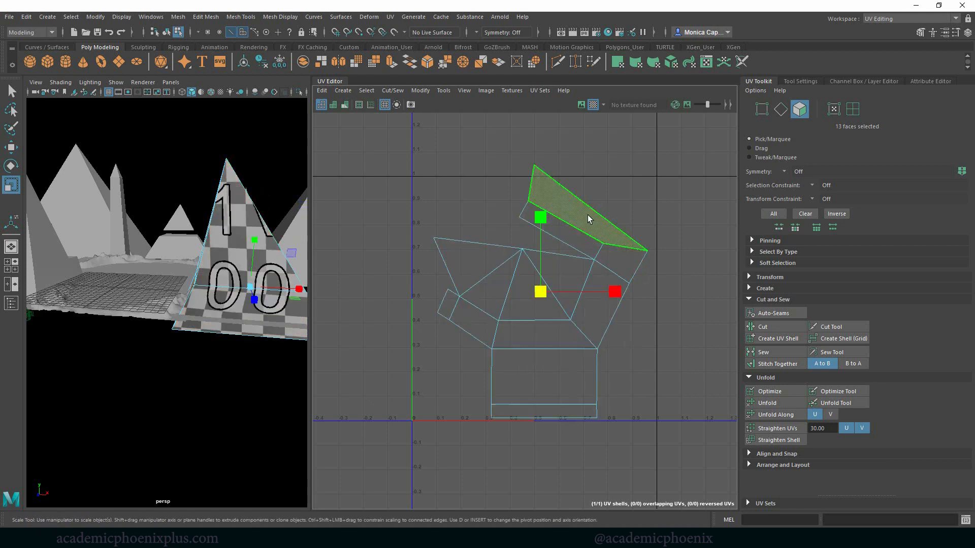
alt+drag(214, 325, 134, 343)
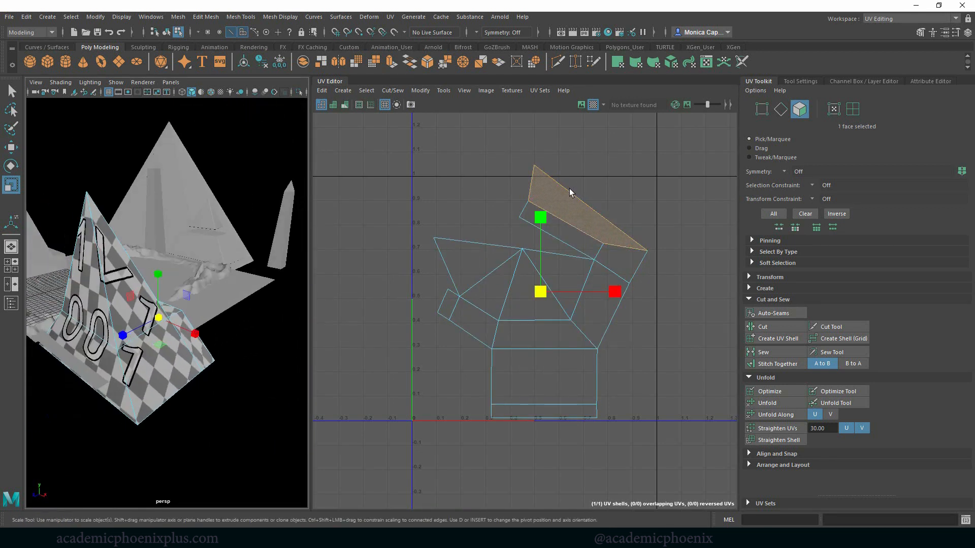
right_drag(565, 195, 566, 198)
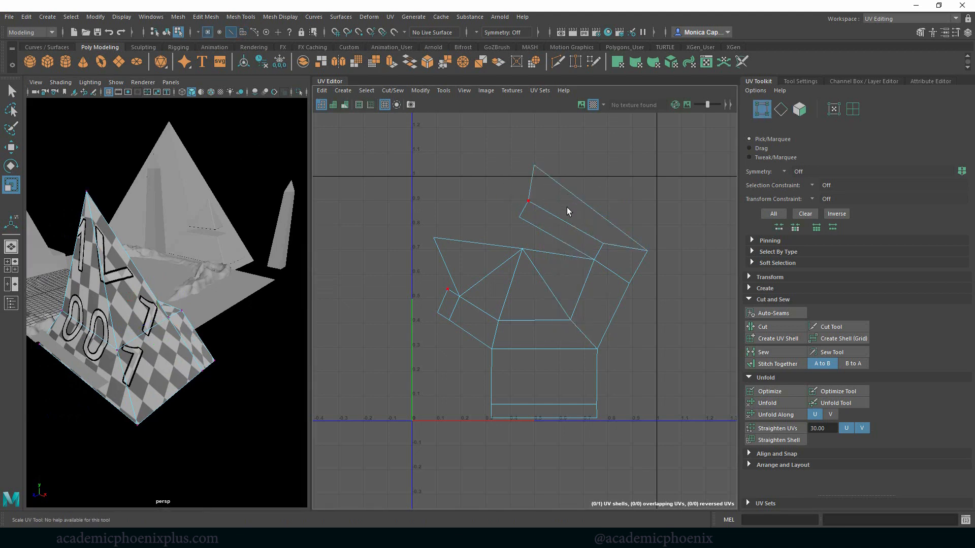
right_drag(598, 241, 600, 212)
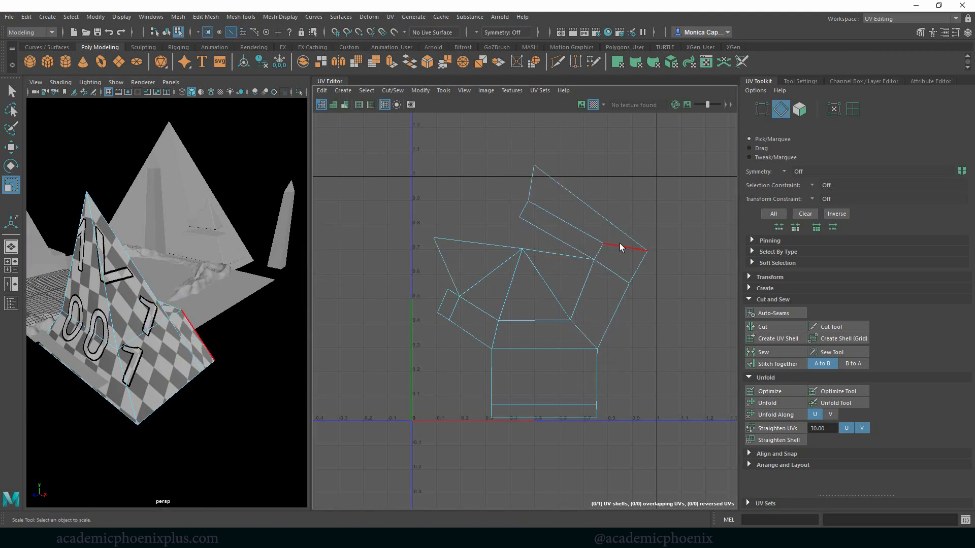
click(620, 247)
shift+click(598, 251)
shift+right_click(592, 250)
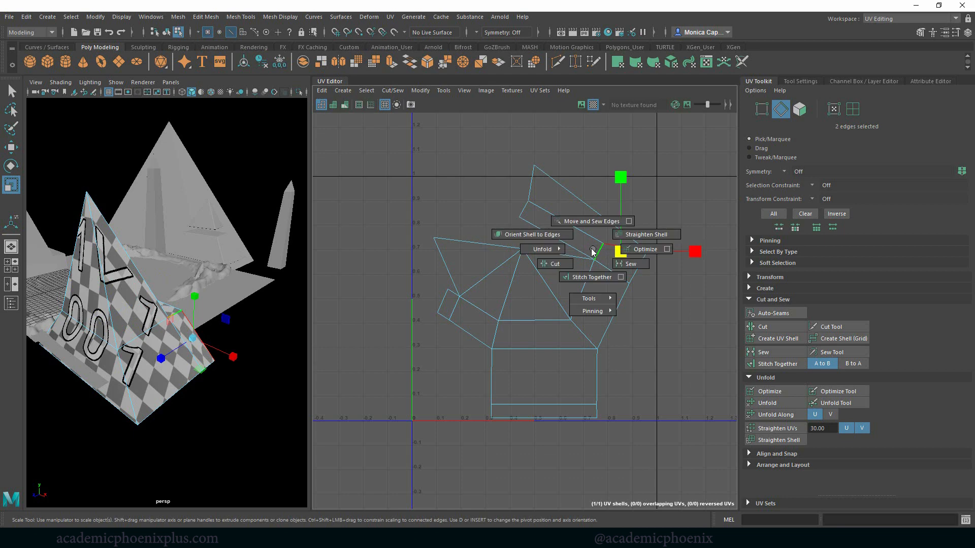
click(630, 264)
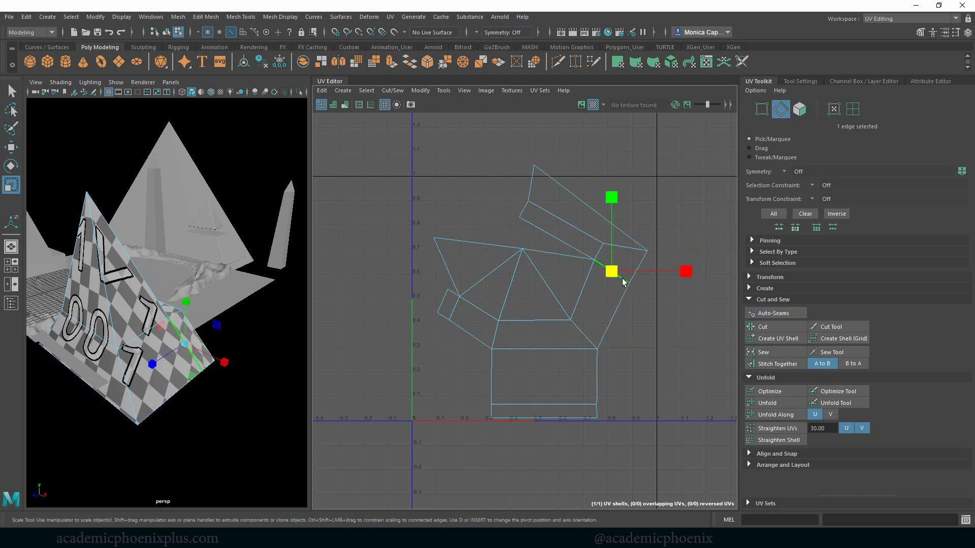
Step: Cut the upper three-face strip from the pyramid shell along its edge with the side face, and select the separated piece
click(762, 326)
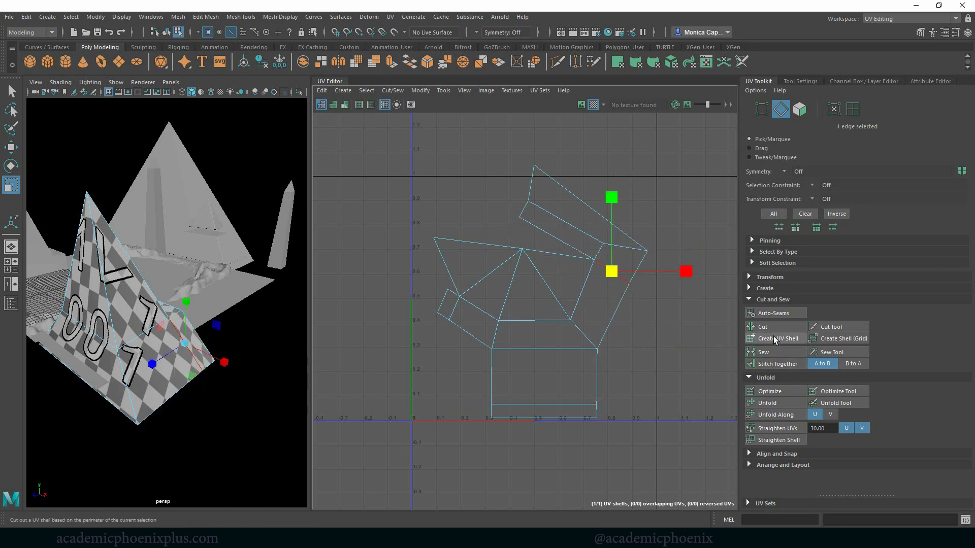
right_drag(573, 233, 570, 275)
click(583, 240)
double_click(617, 256)
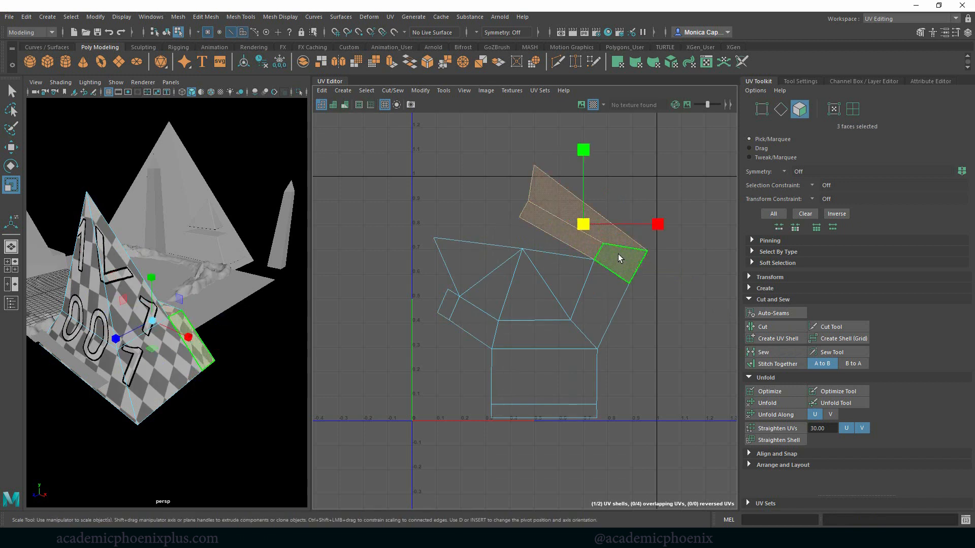
Step: Rotate the separated three-face strip until its lower edge is roughly level and move it up to the top of the 0 to 1 tile
key(e)
mouse_move(660, 222)
mouse_down()
mouse_move(653, 246)
mouse_move(652, 221)
mouse_up()
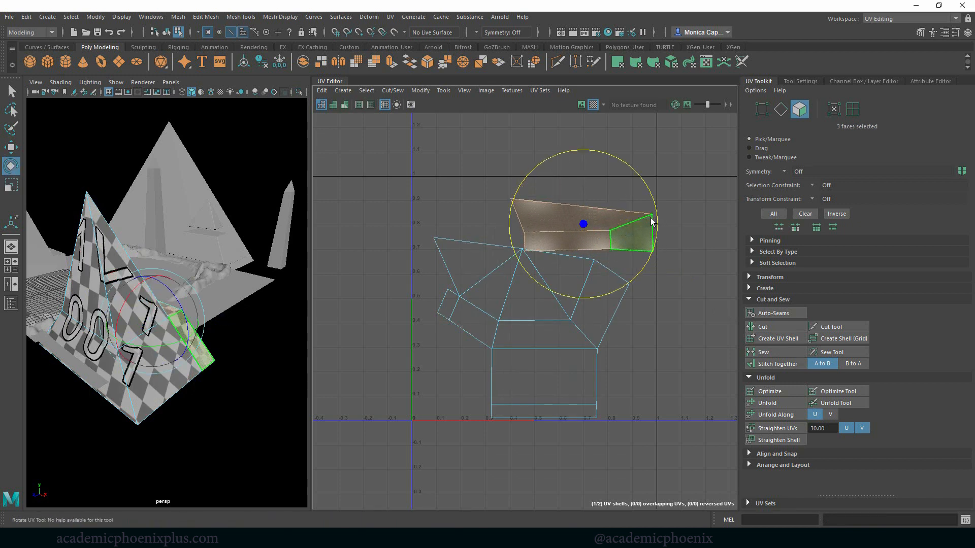
key(w)
drag(582, 223, 581, 202)
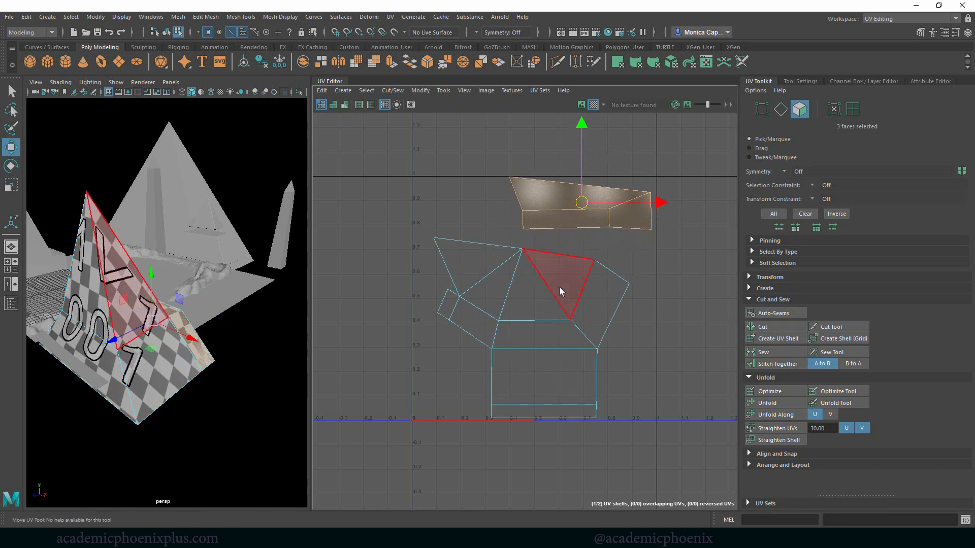
Step: Select the pyramid's main ten-face shell and scale it up slightly to fill the space below the strip
double_click(535, 299)
key(r)
drag(531, 328, 536, 321)
key(w)
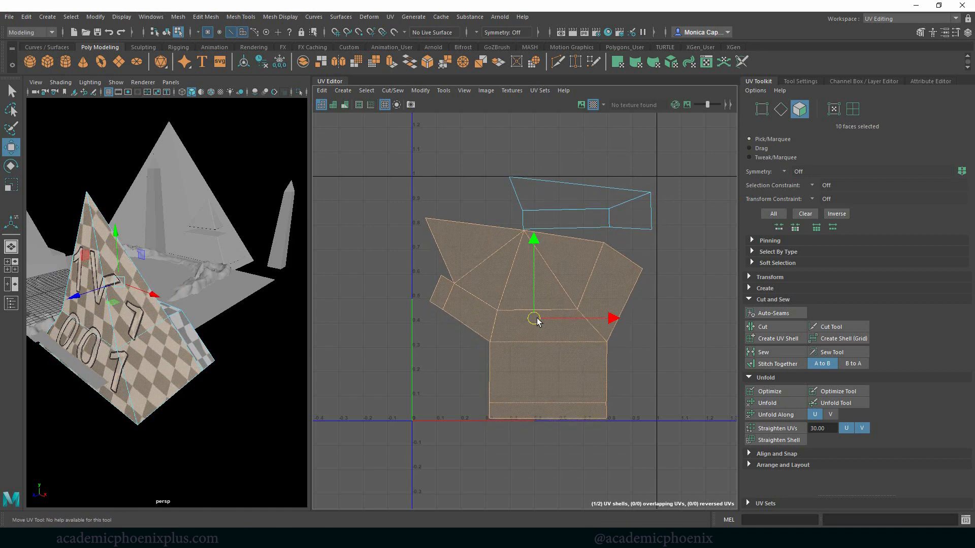
Step: Try to transfer the finished pyramid's UVs to the matching pyramid across the ground plane with Transfer Attributes
alt+middle_drag(202, 311, 212, 314)
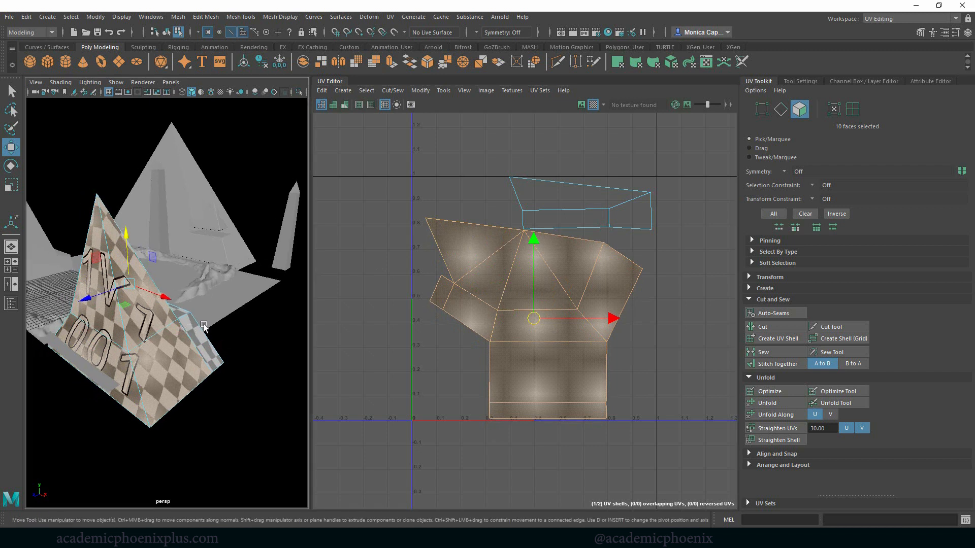
right_drag(152, 323, 205, 238)
alt+drag(159, 324, 249, 309)
shift+click(83, 270)
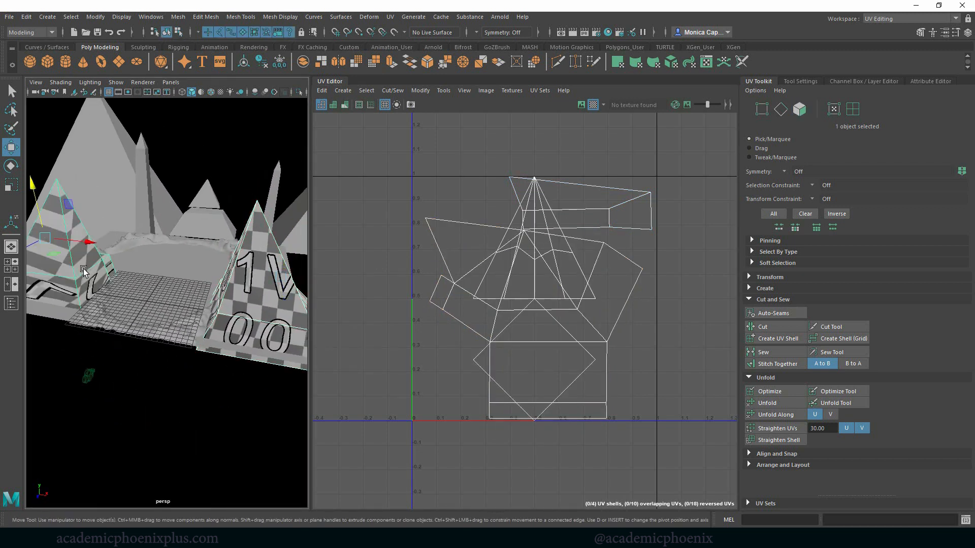
click(207, 17)
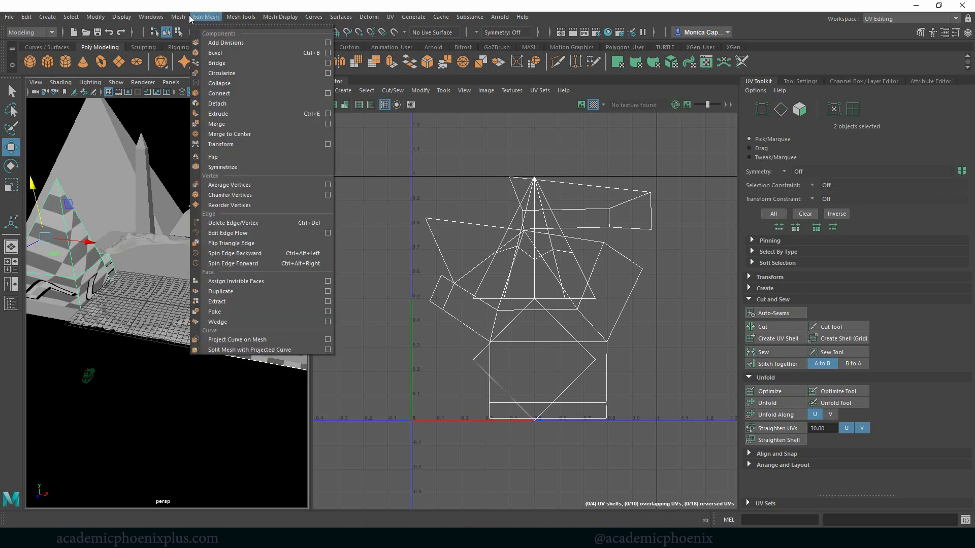
mouse_move(147, 19)
mouse_move(243, 19)
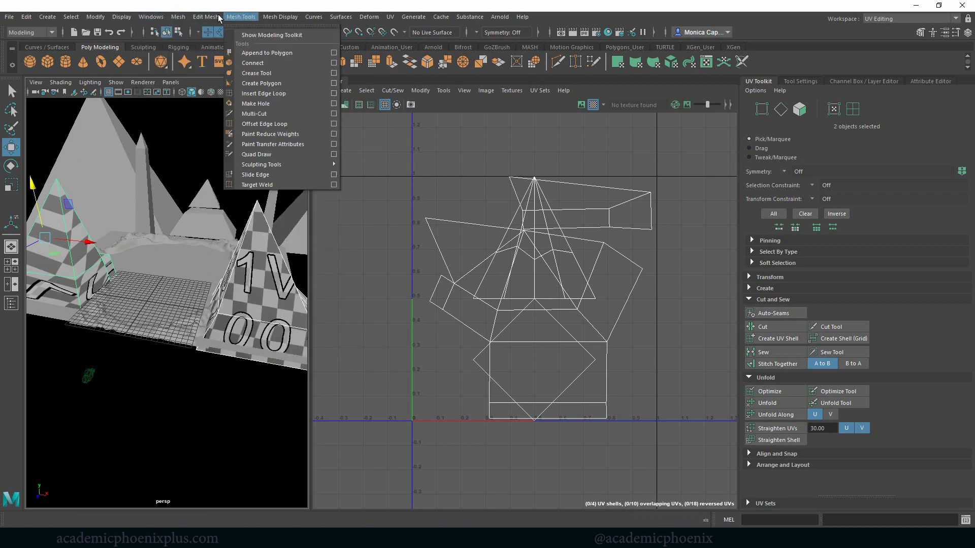
click(178, 17)
click(215, 183)
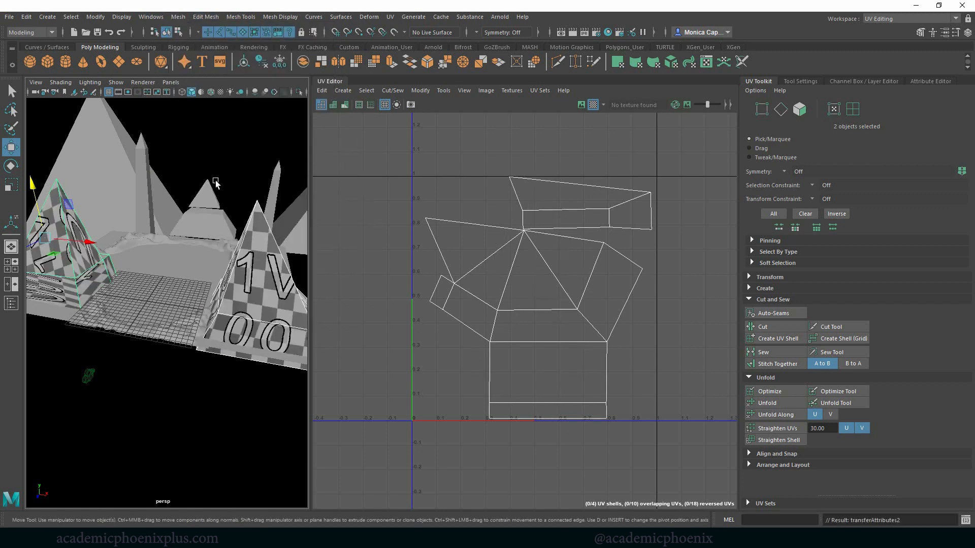
Step: Select only the pyramid with the stretched checker pattern and apply an Automatic UV projection to it
alt+middle_drag(135, 279, 195, 249)
click(111, 255)
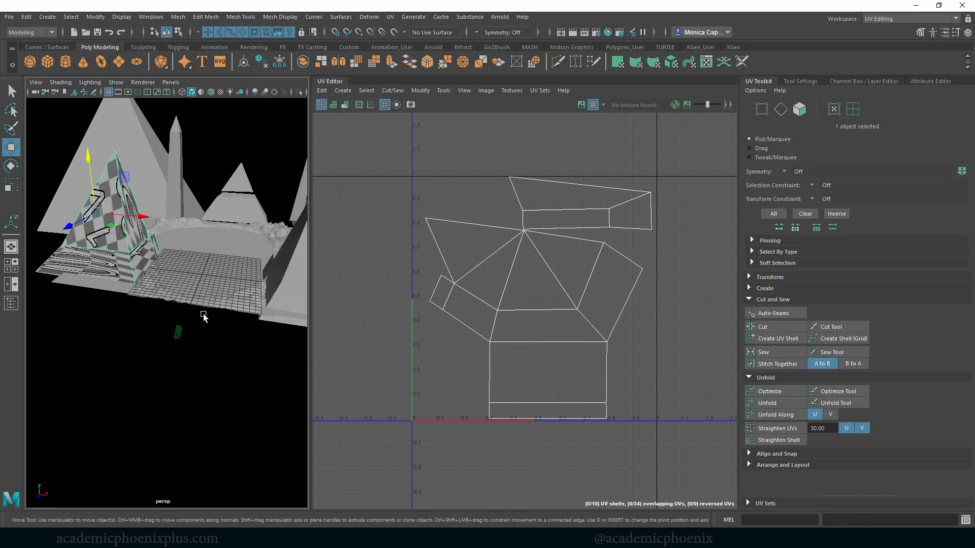
alt+drag(237, 274, 101, 269)
key(ctrl+z)
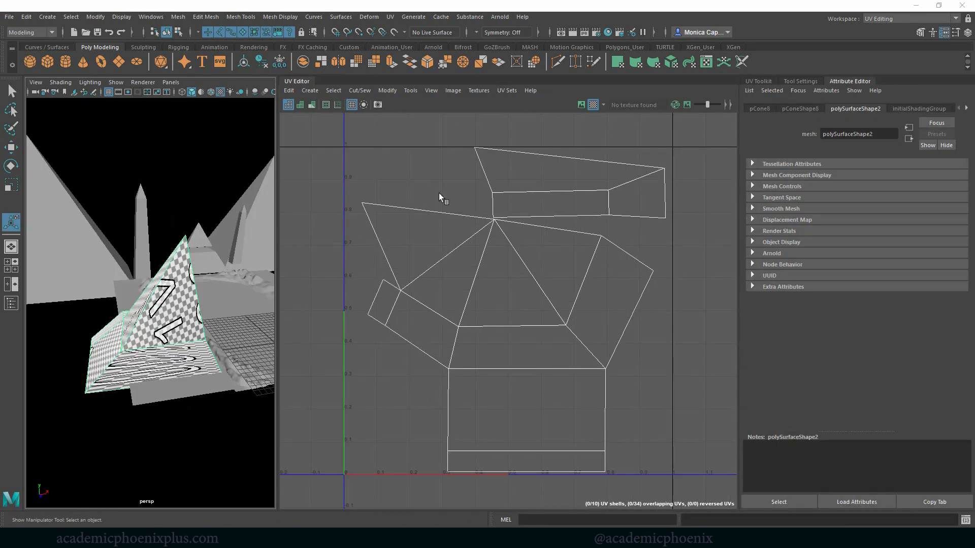
click(389, 19)
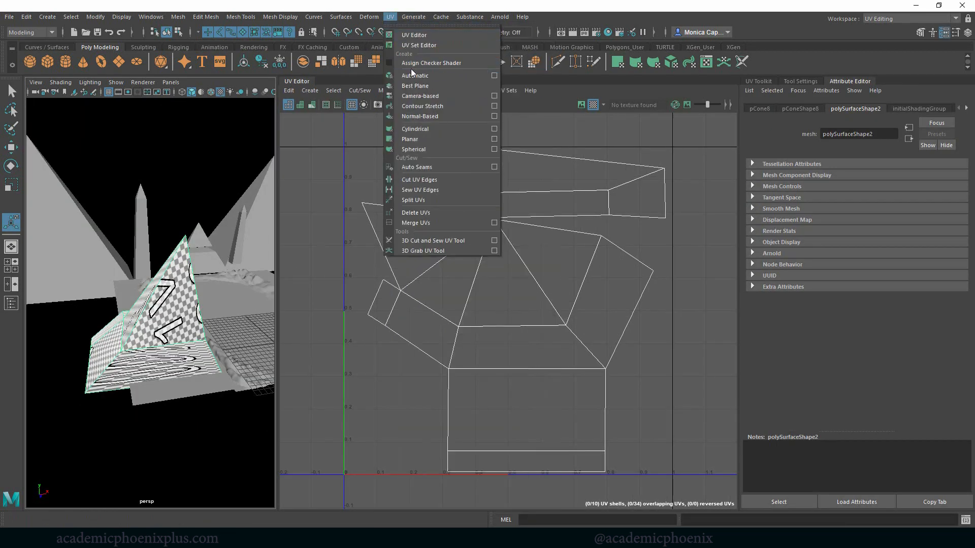
click(409, 75)
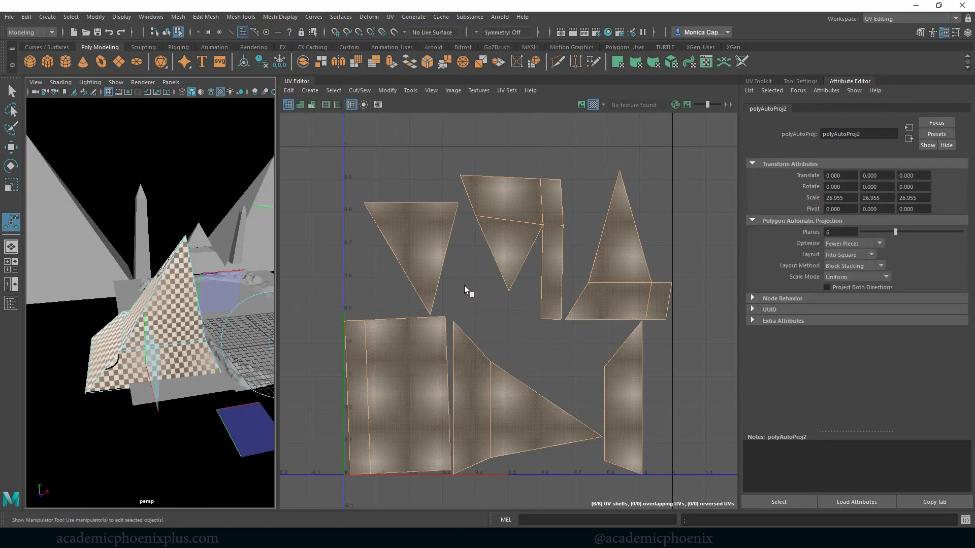
Step: Move and sew the spike-shaped shell and the loose triangle onto the second pyramid's large triangular-face shell along their shared edges
right_drag(92, 258, 134, 251)
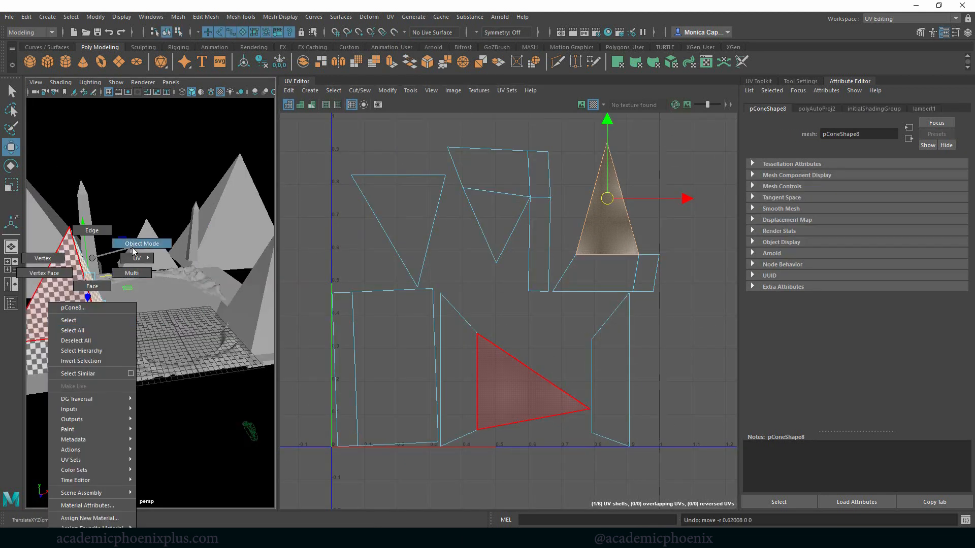
click(103, 328)
right_drag(84, 304, 84, 231)
click(92, 300)
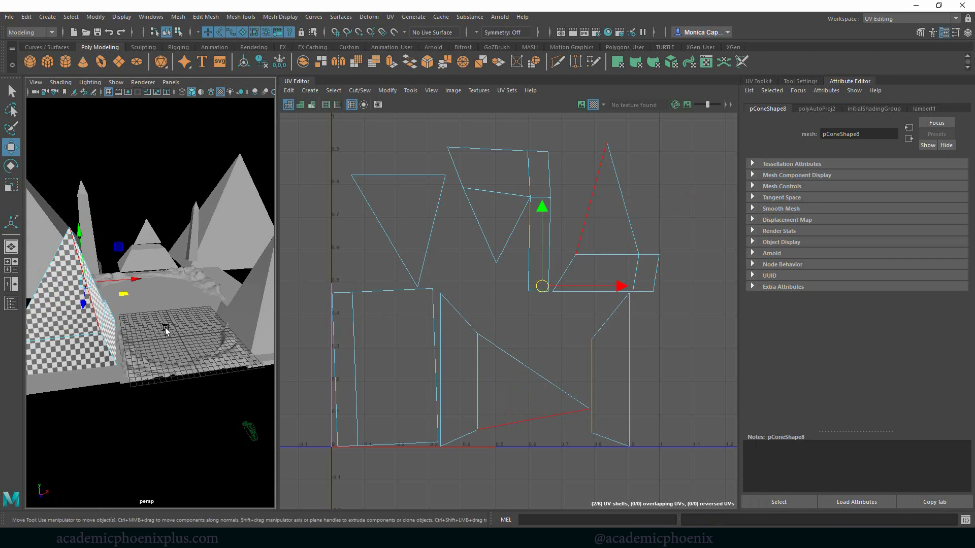
click(478, 428)
shift+right_drag(509, 410, 510, 436)
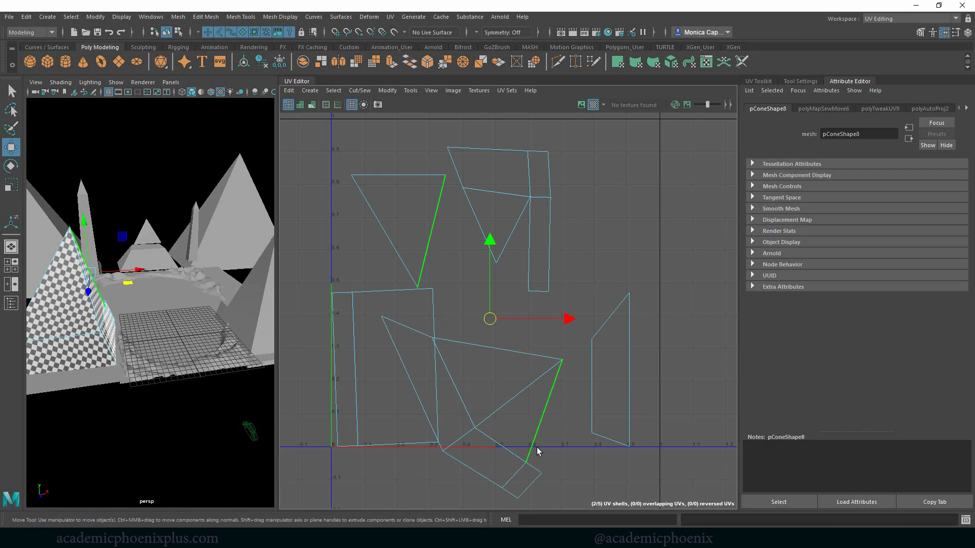
shift+right_drag(544, 432, 540, 435)
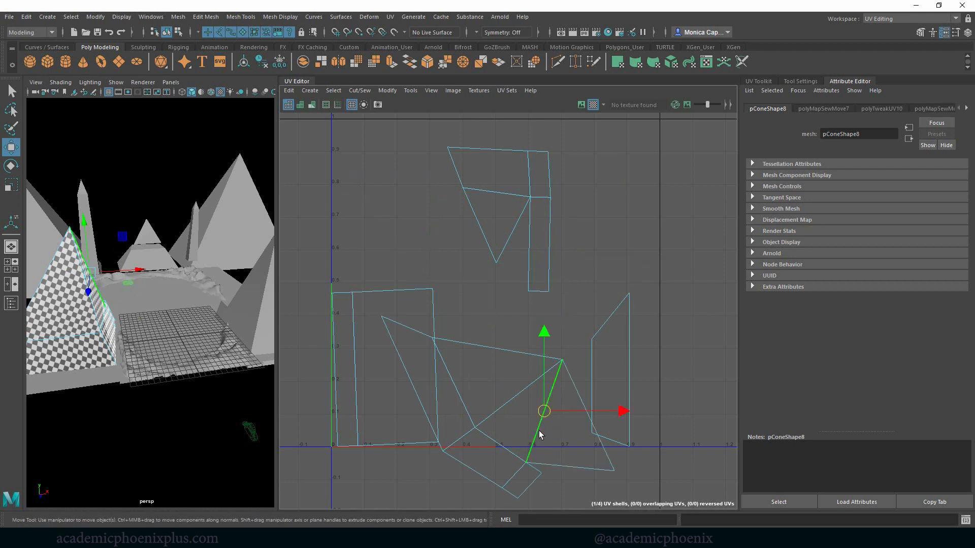
Step: Move and sew the remaining strip, trapezoid and base square shells onto the second pyramid's main shell along their shared edges
click(501, 349)
shift+click(420, 332)
shift+right_drag(420, 337, 423, 358)
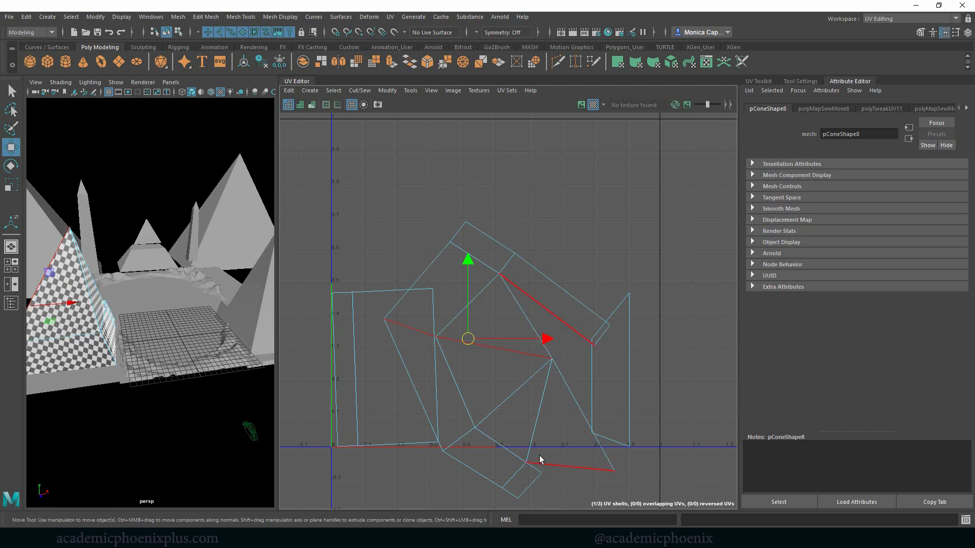
click(568, 296)
shift+right_drag(569, 297, 574, 309)
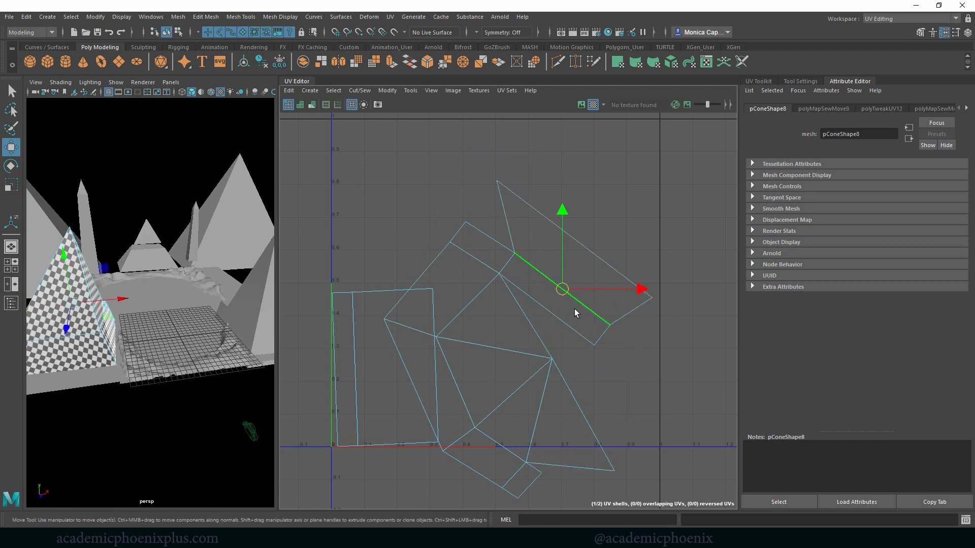
click(436, 411)
shift+right_drag(437, 411, 446, 417)
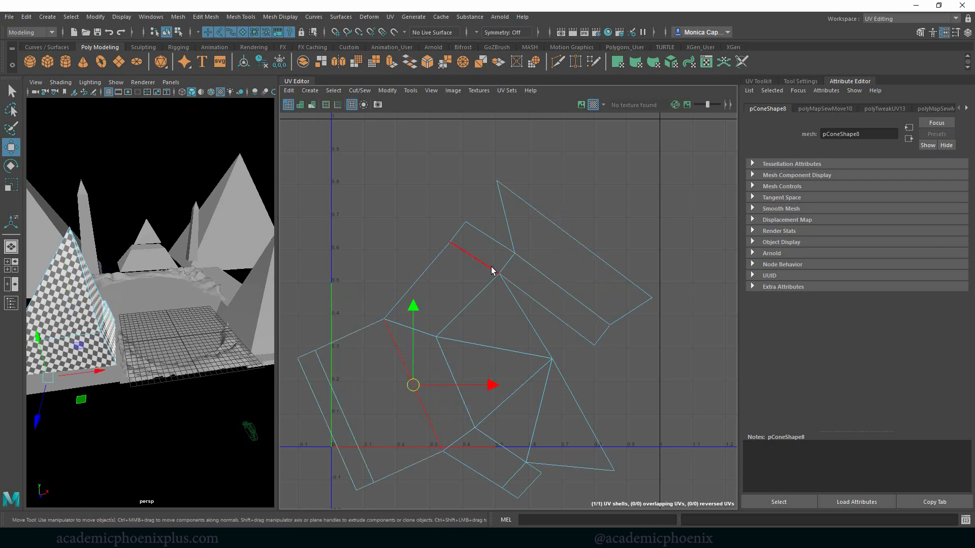
click(492, 267)
key(ctrl+a)
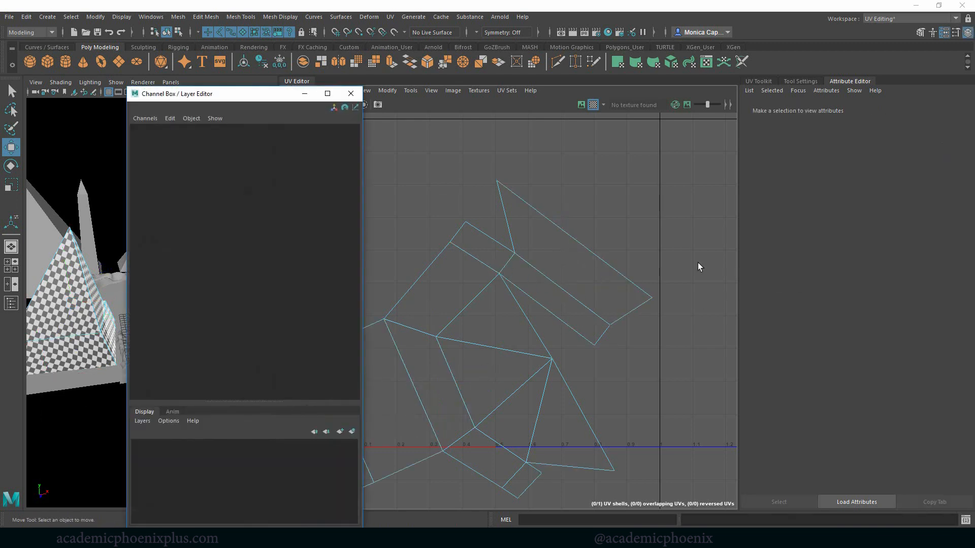
drag(238, 94, 727, 163)
click(736, 160)
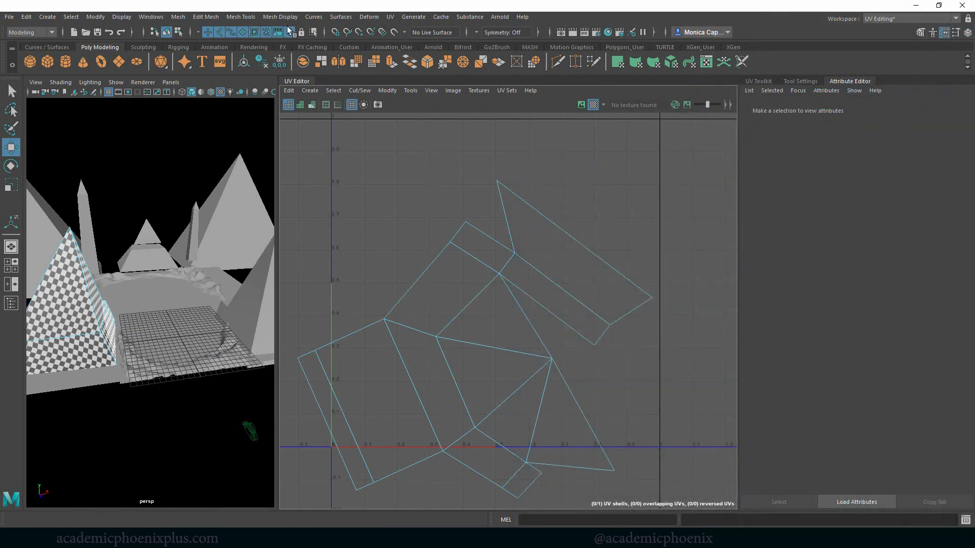
Step: Try to reset the UV Editing workspace to its factory default
click(144, 18)
mouse_move(187, 38)
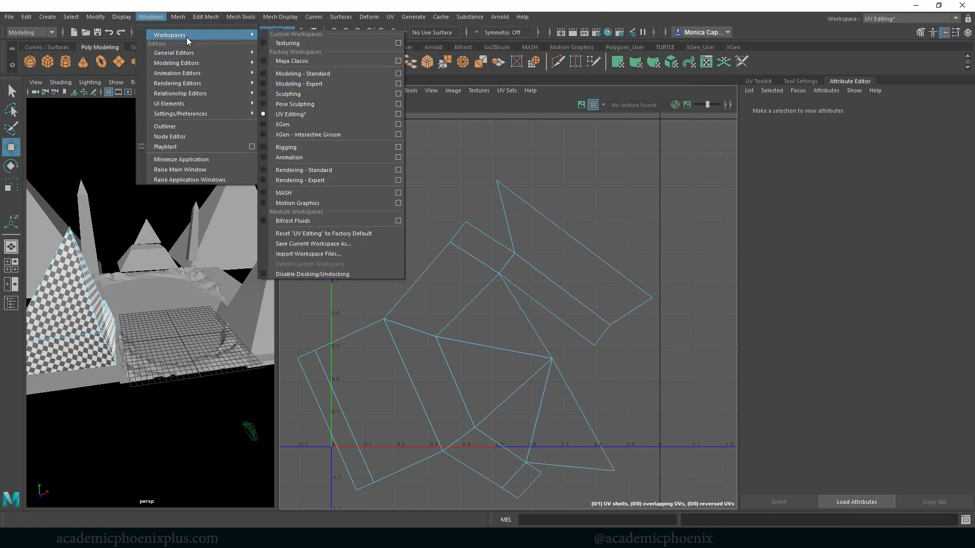
click(311, 232)
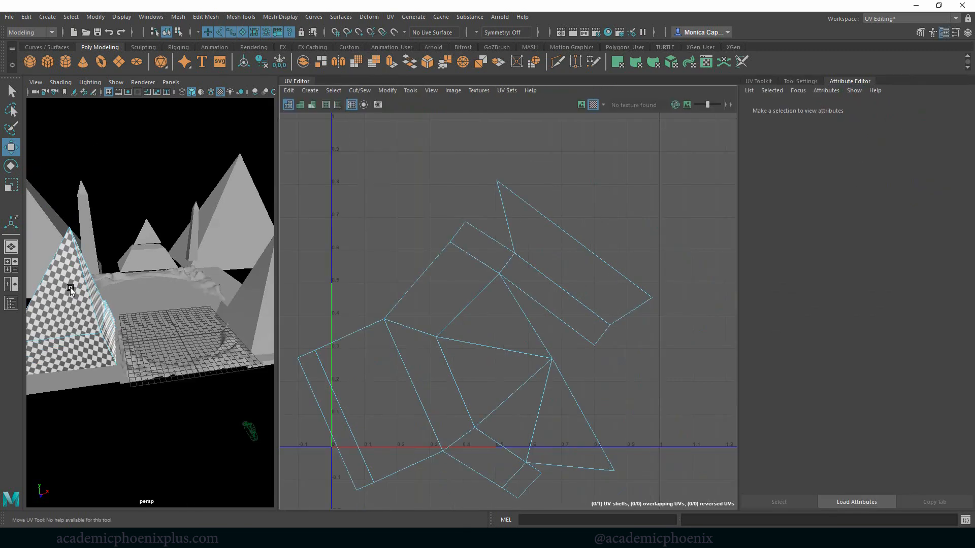
Step: Show the UV Toolkit's cut options and cut the edge joining the upper three-face strip to the second pyramid's side face
right_drag(70, 287, 102, 271)
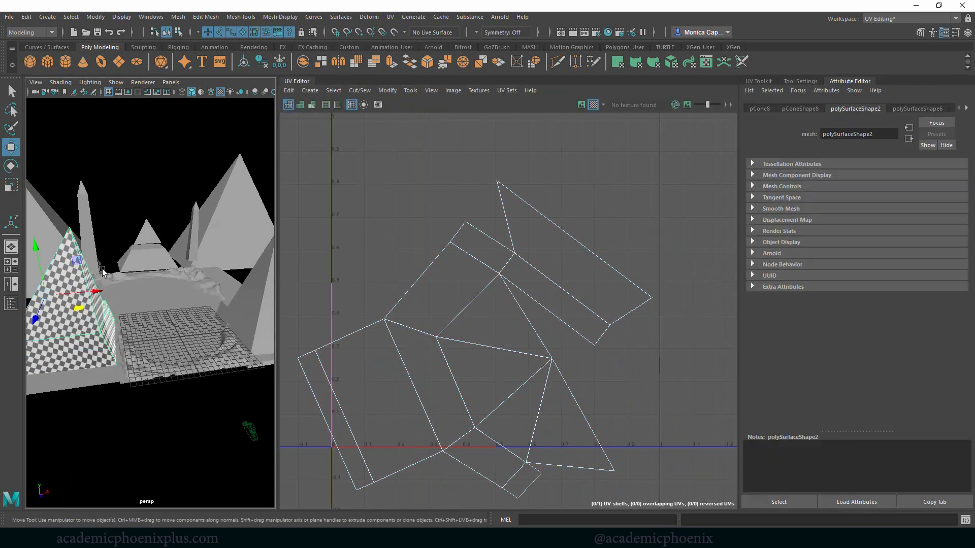
right_drag(517, 265, 511, 233)
click(508, 260)
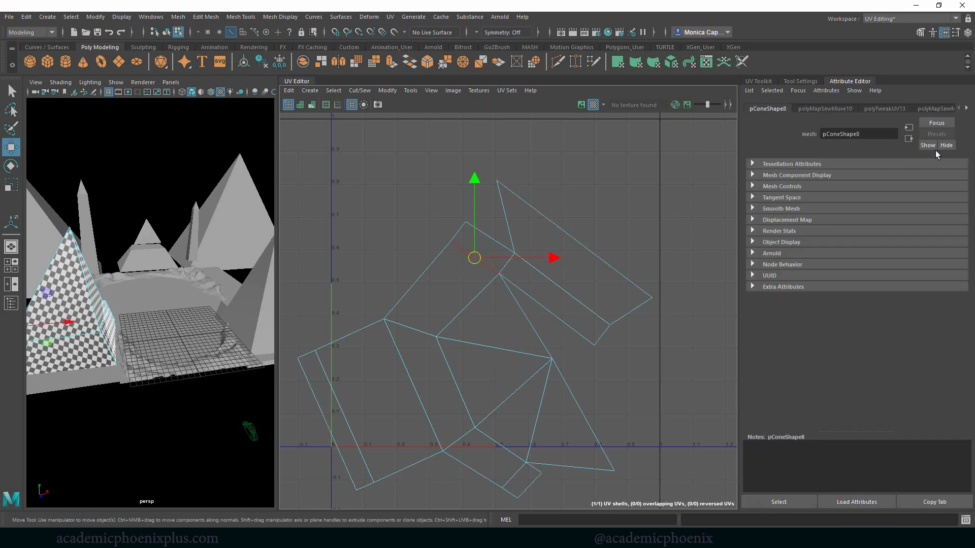
click(761, 82)
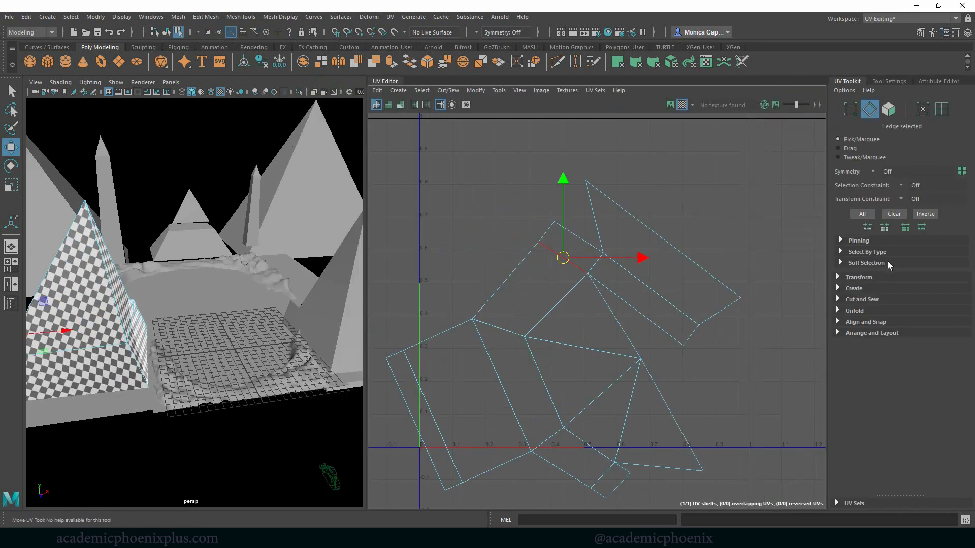
click(838, 300)
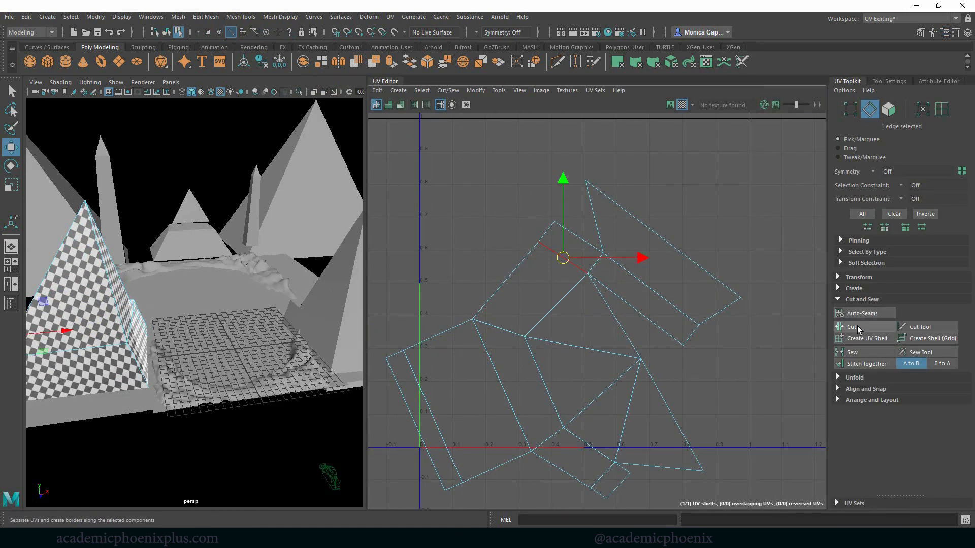
click(855, 326)
Step: Select the separated three-face strip as a shell, rotate it roughly level and move it to the tile's upper-right corner
key(F11)
click(642, 263)
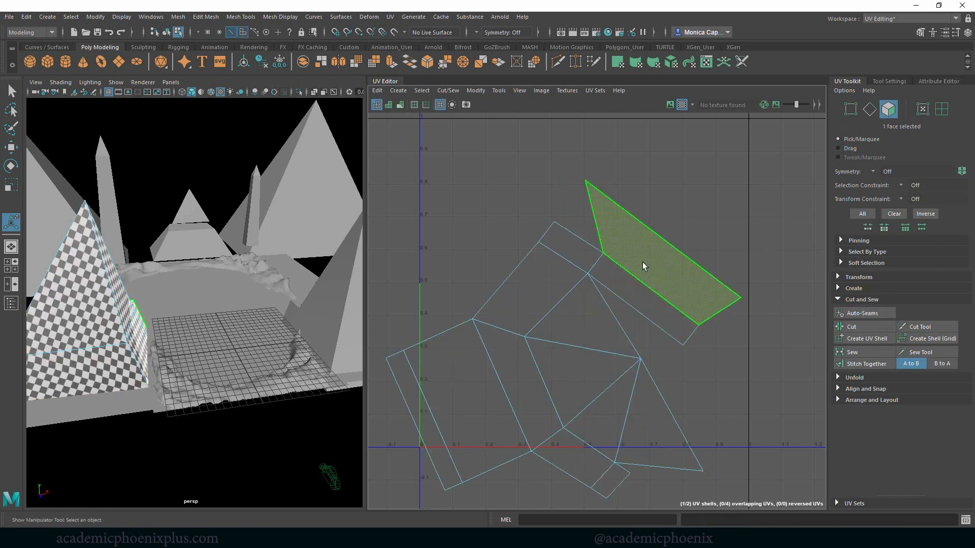
double_click(657, 270)
key(e)
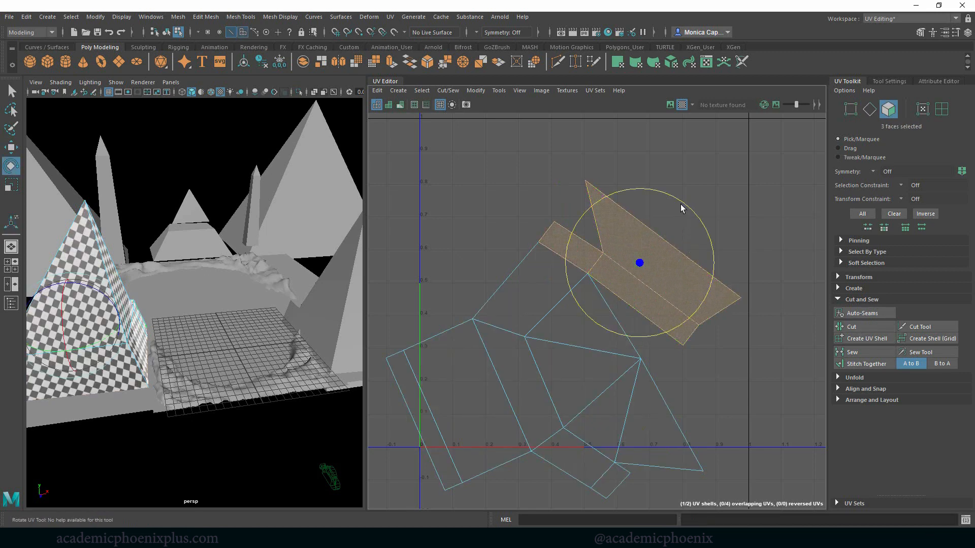
drag(681, 204, 639, 200)
key(w)
drag(640, 263, 666, 154)
Step: Fine-tune the strip's rotation so its long edges are level, and nudge it just inside the tile's borders
key(r)
key(w)
key(e)
drag(702, 212, 702, 216)
key(w)
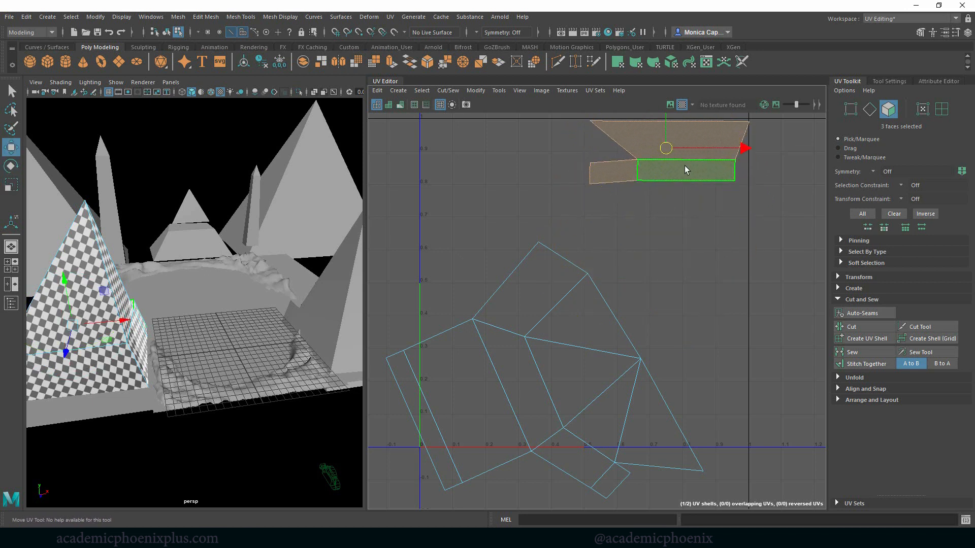
drag(666, 151, 661, 155)
Step: Select the second pyramid's main shell, rotate it so the base square points down, and place it inside the tile below the strip
double_click(599, 333)
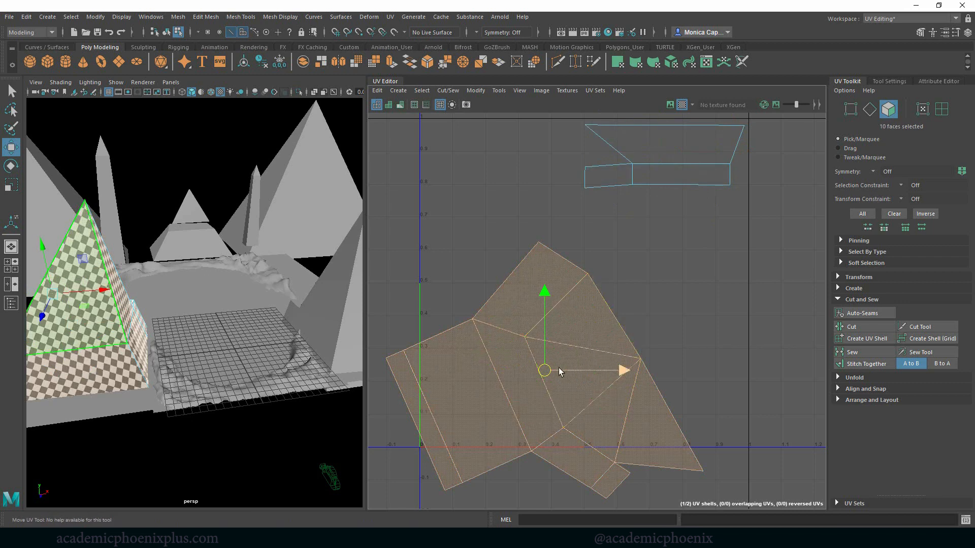
drag(562, 345, 542, 354)
key(e)
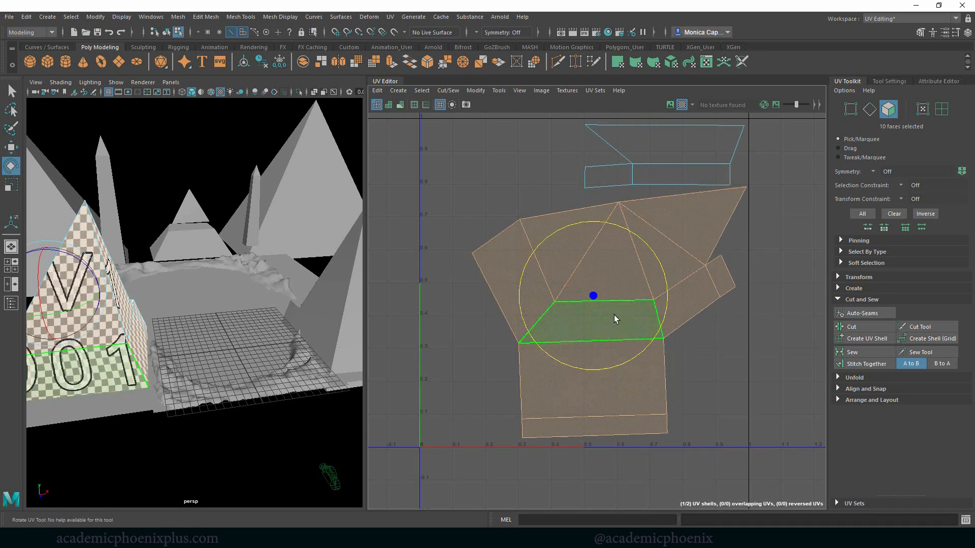
drag(609, 368, 618, 353)
key(w)
drag(599, 297, 573, 303)
Step: Align the main shell's base square with the UV grid, undoing the excess rotation, and scale the shell up slightly to fill the tile
key(r)
key(e)
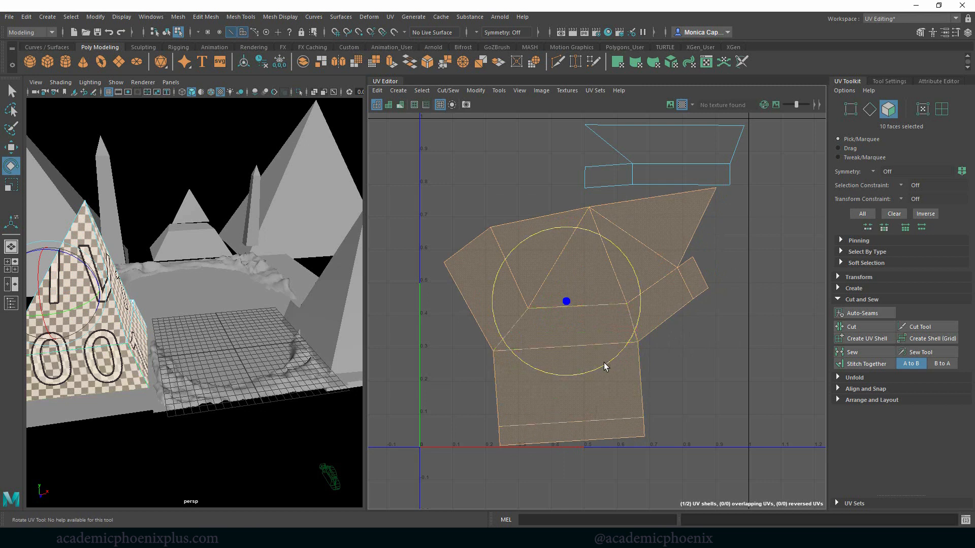
key(ctrl+z)
key(ctrl+z)
key(r)
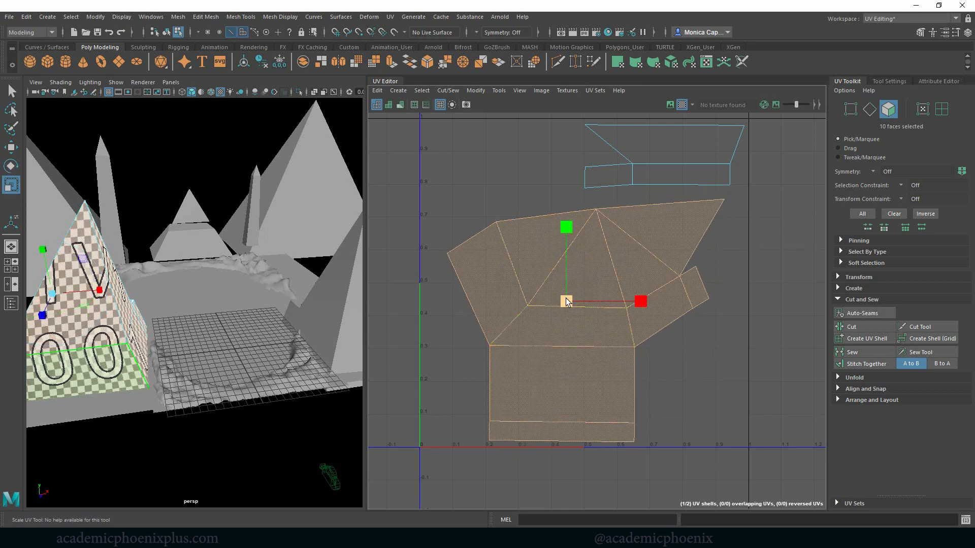
drag(566, 298, 565, 300)
key(w)
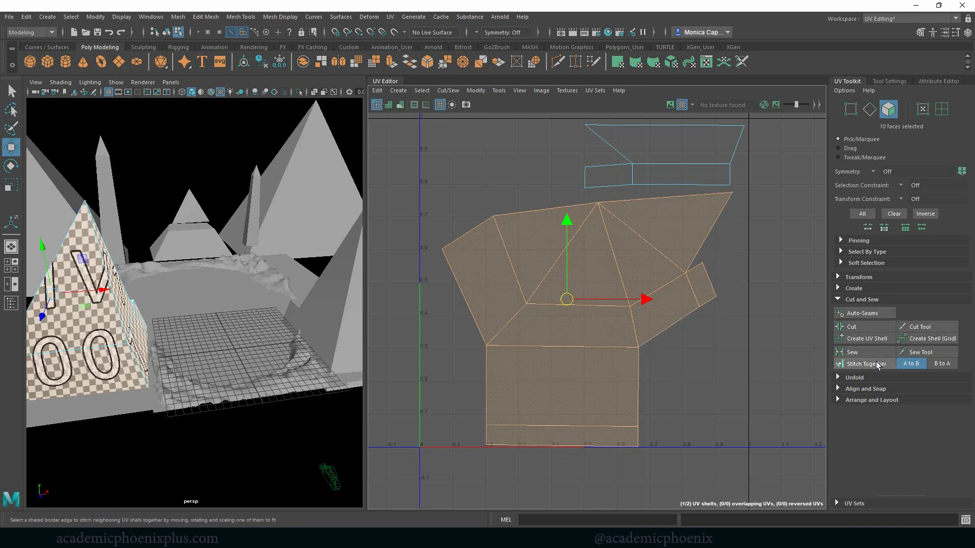
Step: Unfold the main UV shell of the front-left pyramid and the matching main shell of the front-right pyramid
click(854, 378)
click(860, 409)
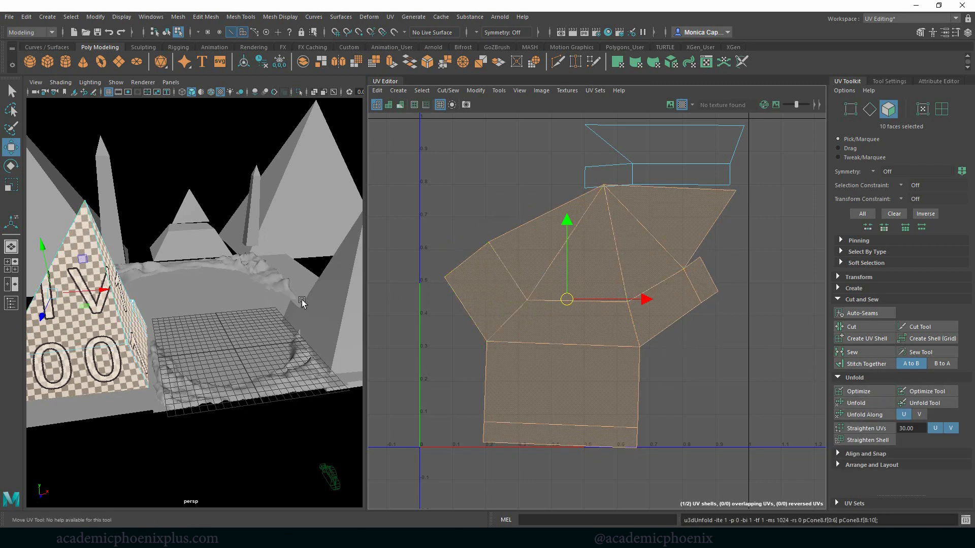
click(325, 306)
double_click(588, 293)
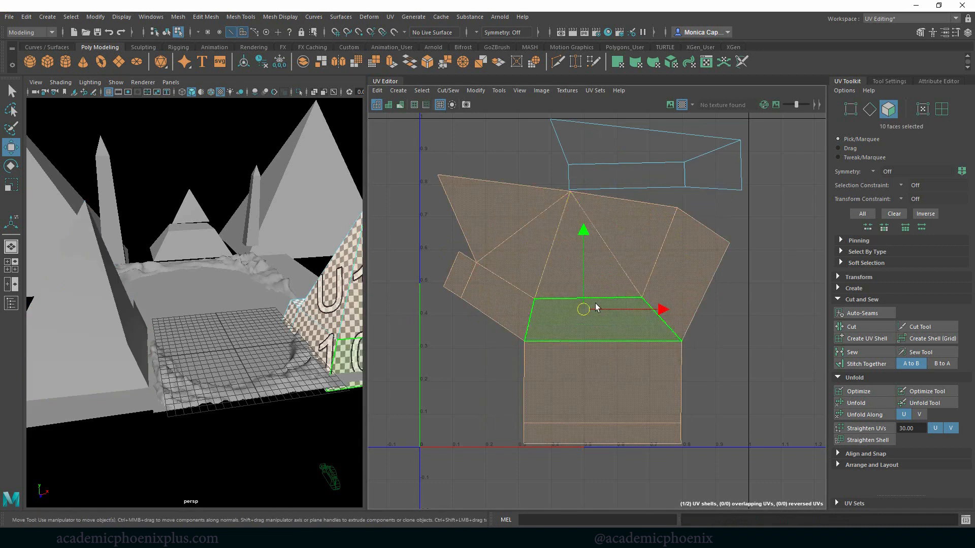
click(860, 404)
scroll(311, 295, up, 4)
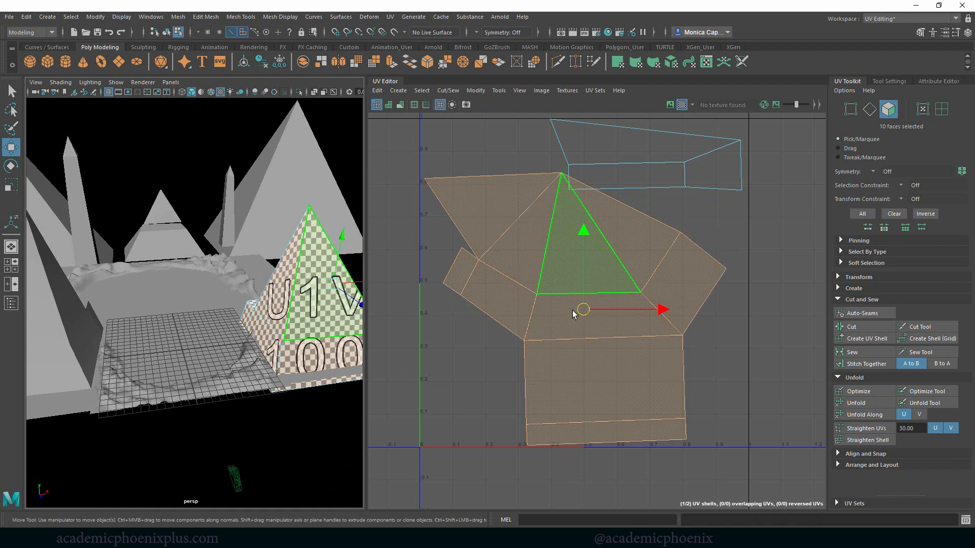
Step: Rotate the front-right pyramid's main shell until its base square is level, and place it just inside the tile's lower border
key(e)
click(646, 309)
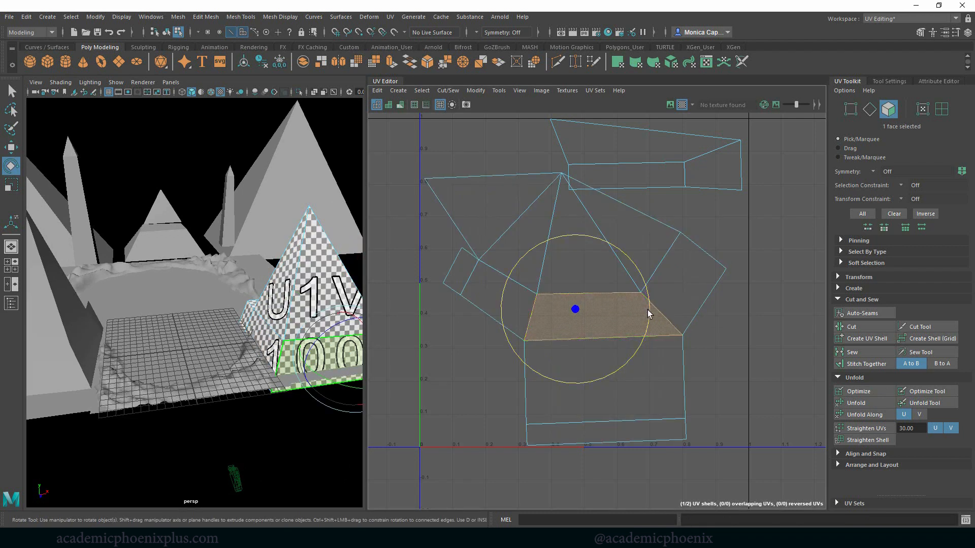
double_click(648, 312)
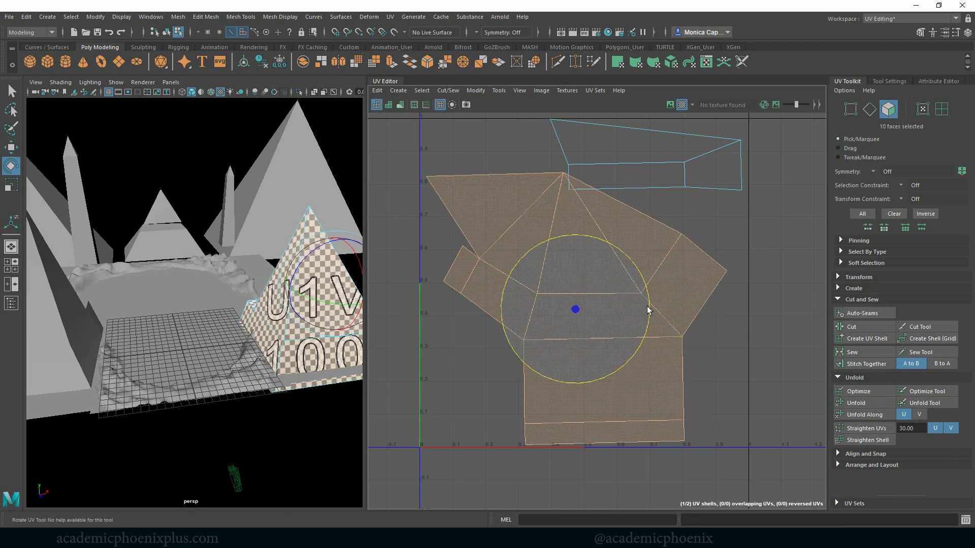
key(w)
drag(576, 309, 571, 315)
Step: Scale down the front-right pyramid's three-face strip slightly and position it in the tile's upper-right corner, clear of the main shell
double_click(652, 155)
key(r)
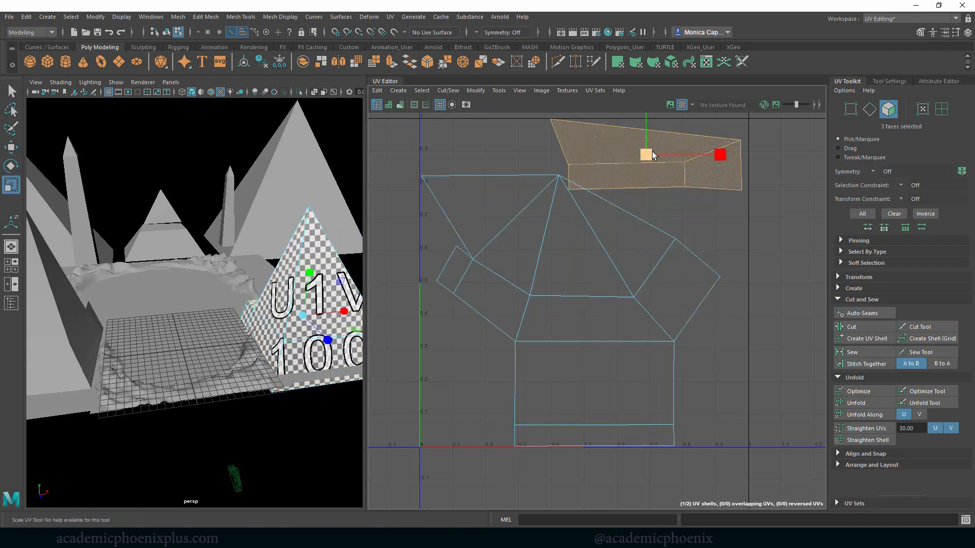
drag(648, 157, 650, 154)
key(w)
key(r)
key(w)
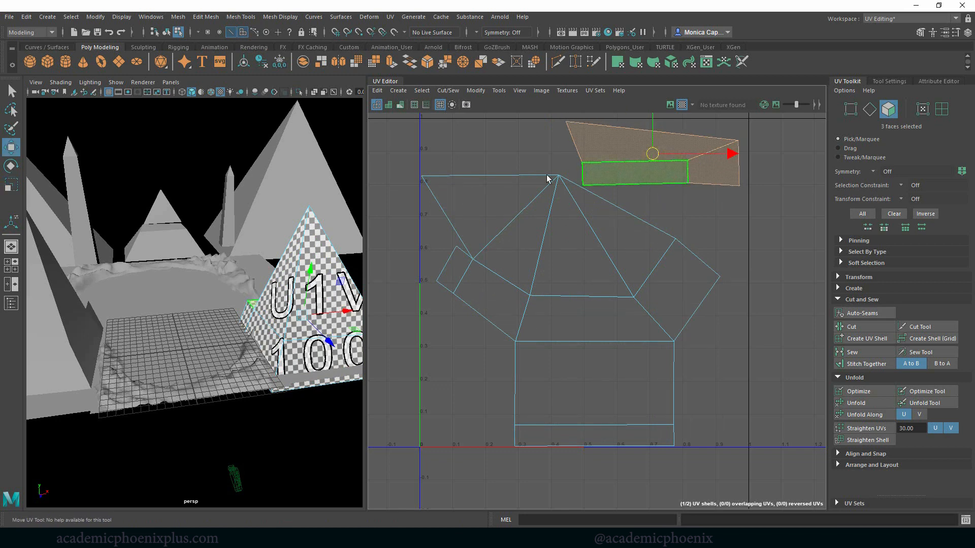
Step: Scale down the front-left pyramid's main shell slightly, rotate its base square level, and fit it inside the tile below the strip
right_drag(308, 266, 356, 242)
alt+drag(315, 253, 131, 305)
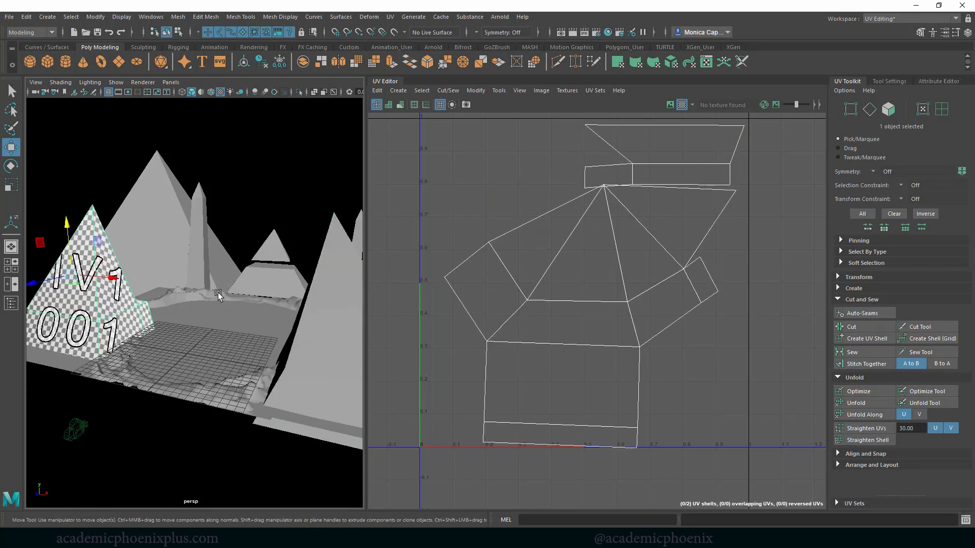
right_drag(592, 269, 610, 294)
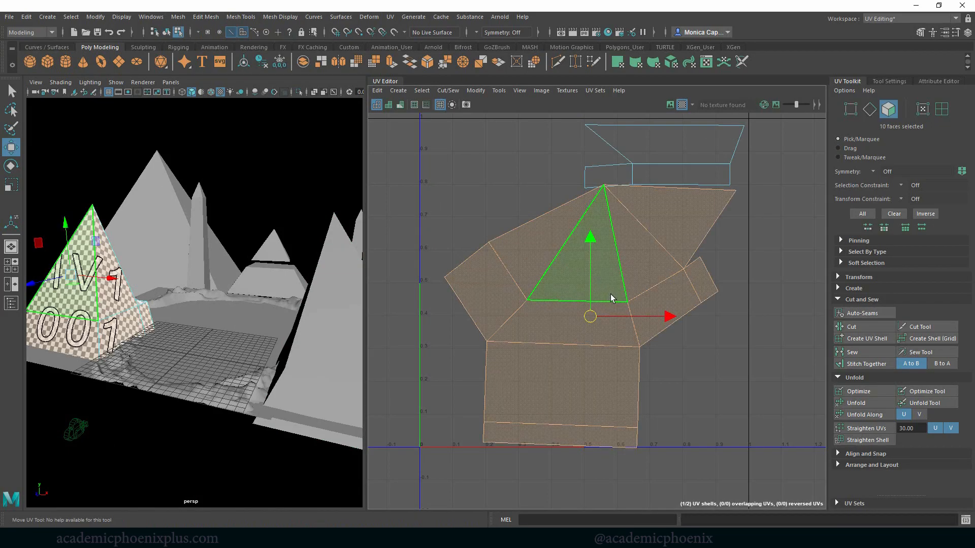
key(r)
drag(590, 317, 583, 317)
key(w)
key(e)
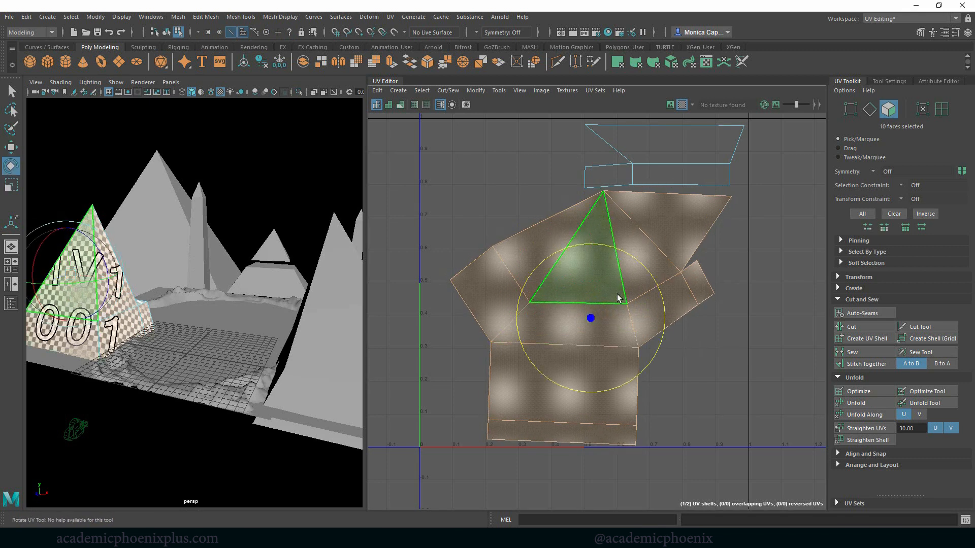
drag(625, 260, 619, 264)
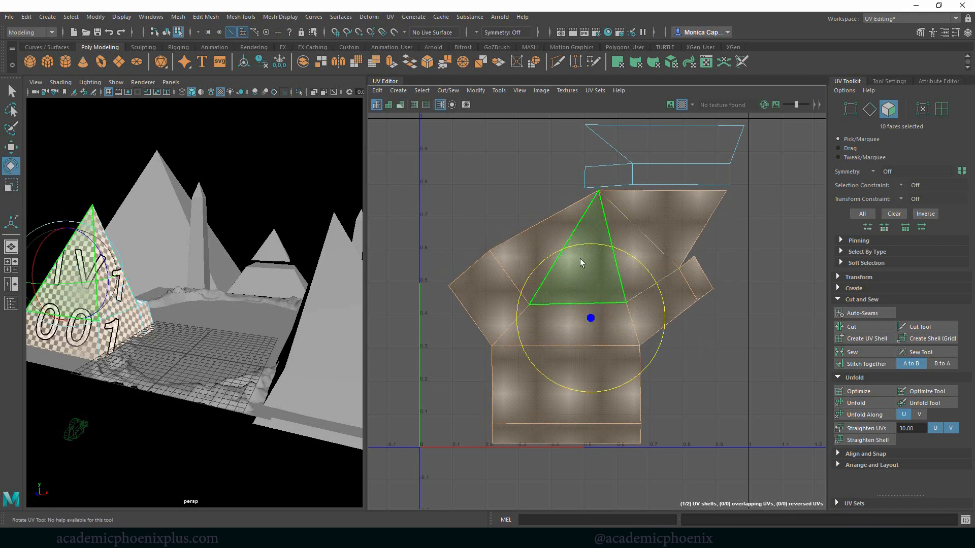
key(w)
Step: Return to object selection, switch the workspace to Maya Classic and view the scene through camera1
right_drag(114, 258, 166, 245)
click(257, 298)
alt+drag(311, 328, 246, 322)
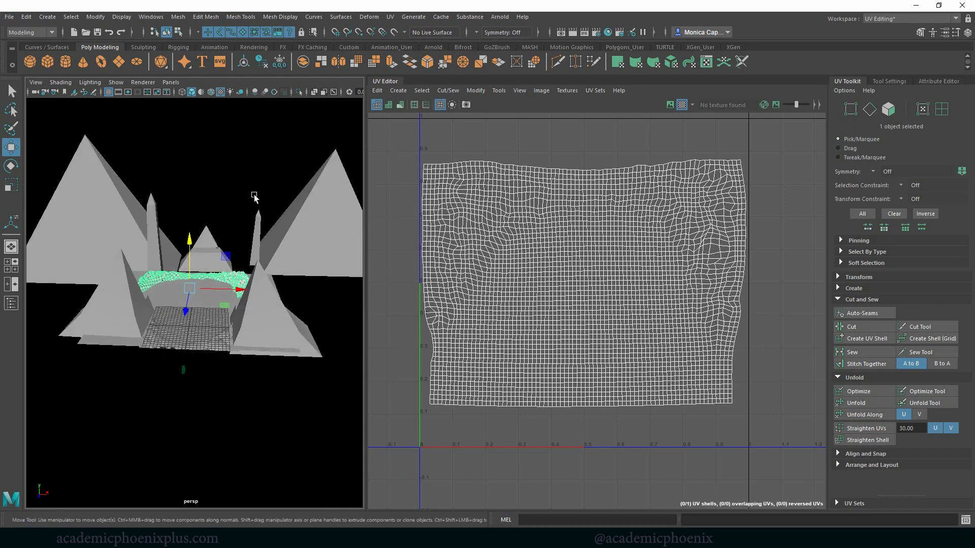
click(893, 20)
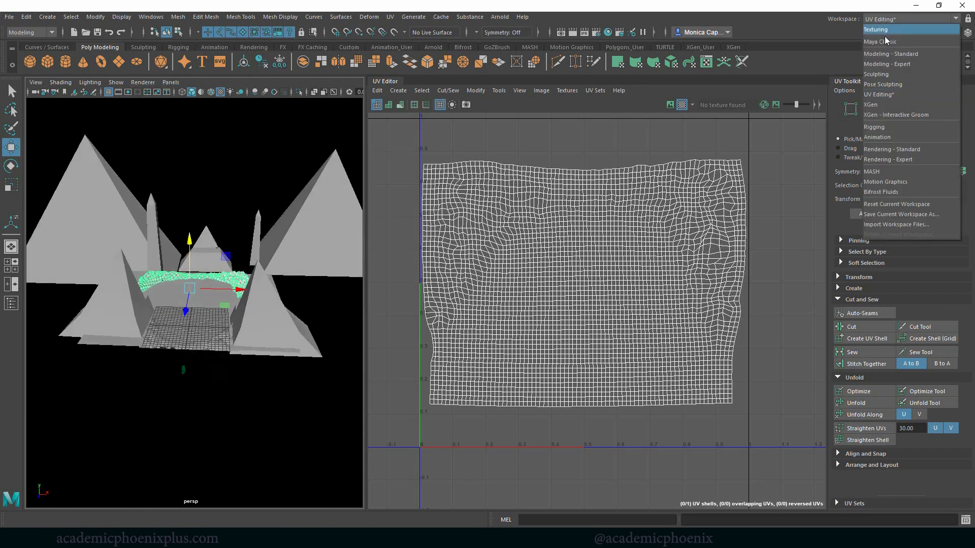
click(889, 39)
click(173, 82)
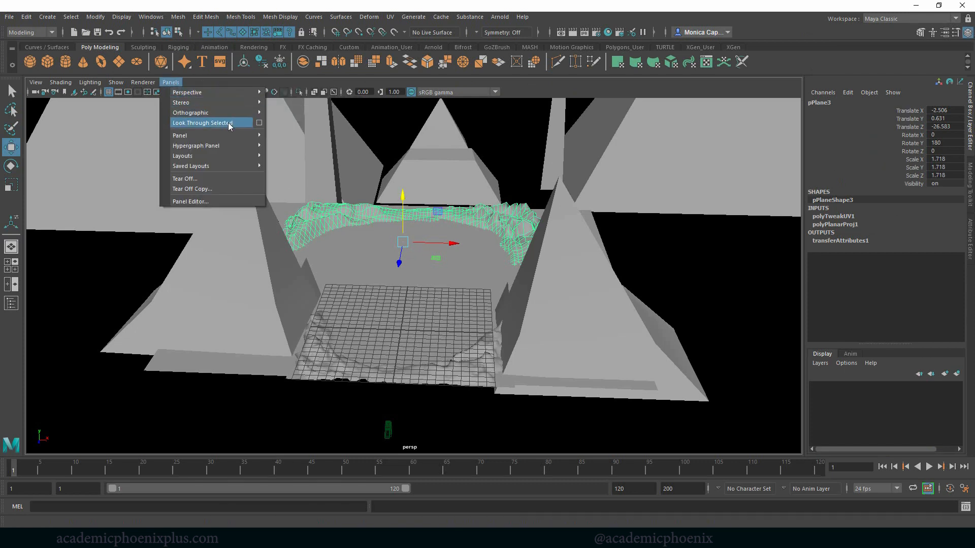
mouse_move(242, 93)
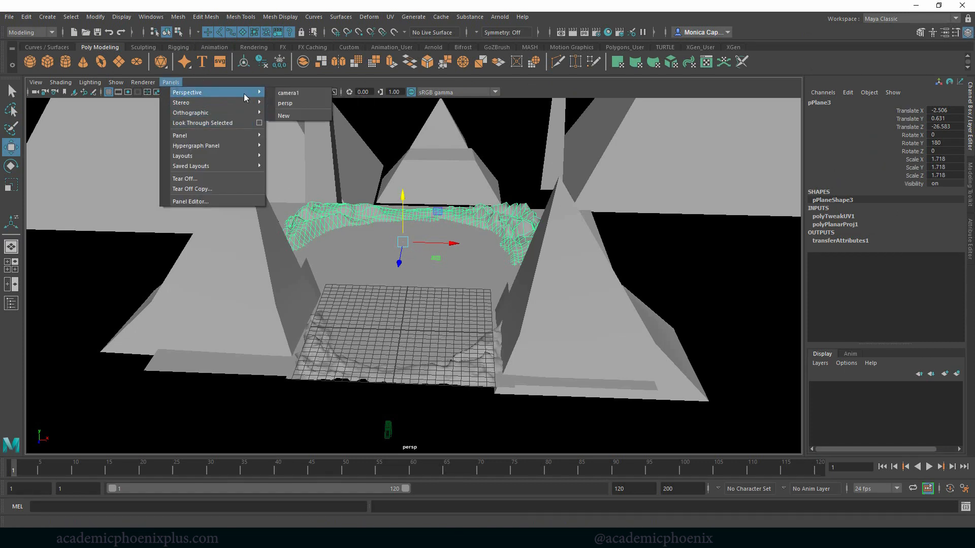
click(301, 93)
Step: Select all scene objects and open the UV Editor to inspect their checker pattern, moving its windows clear of the camera view
drag(134, 164, 625, 409)
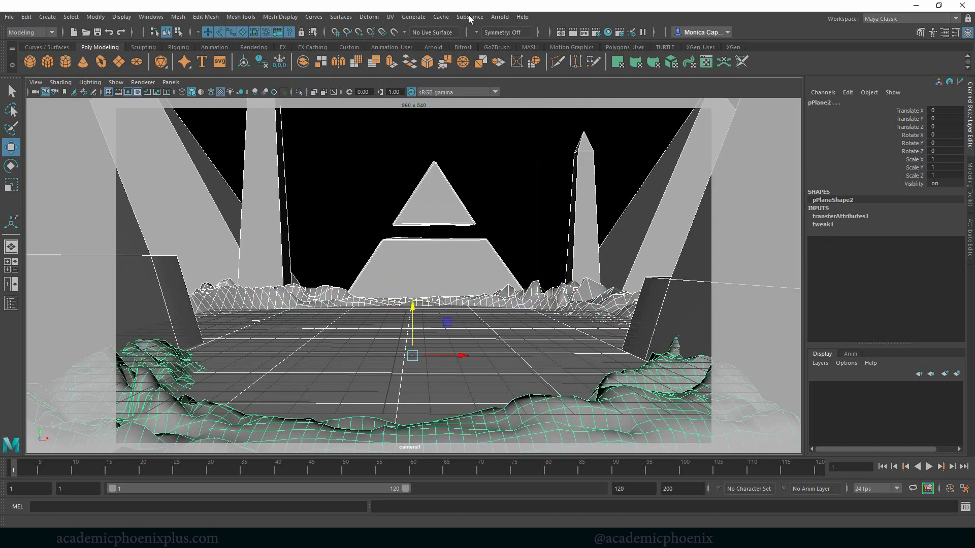
click(499, 17)
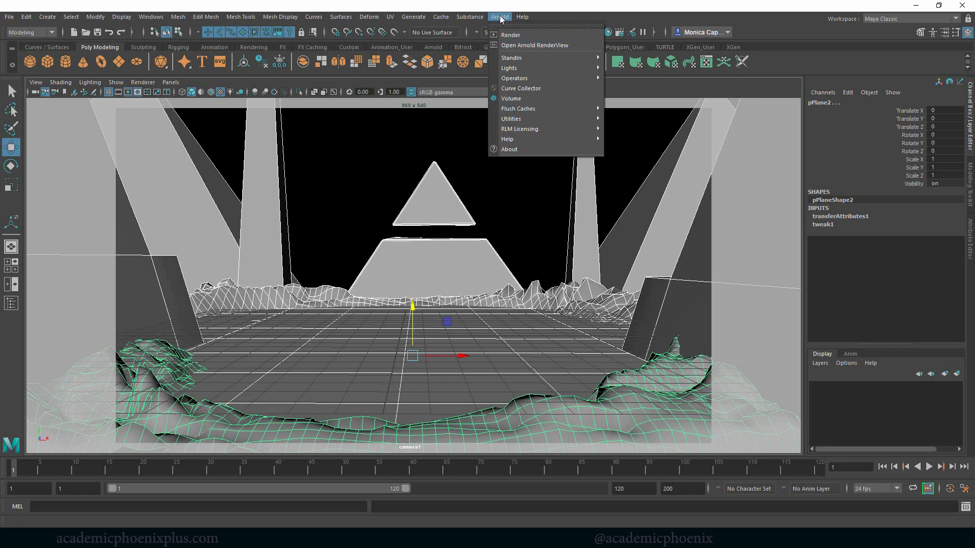
mouse_move(390, 16)
click(402, 34)
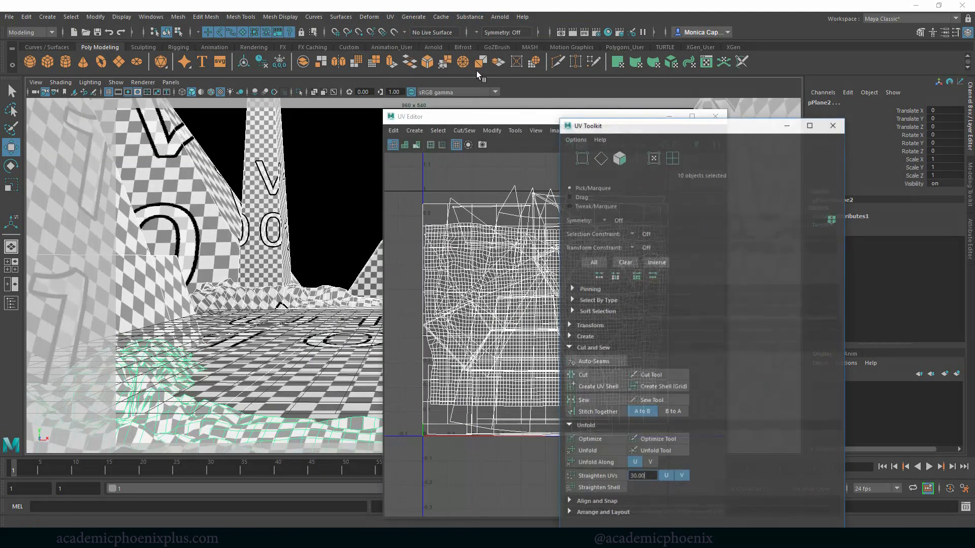
drag(668, 128, 974, 132)
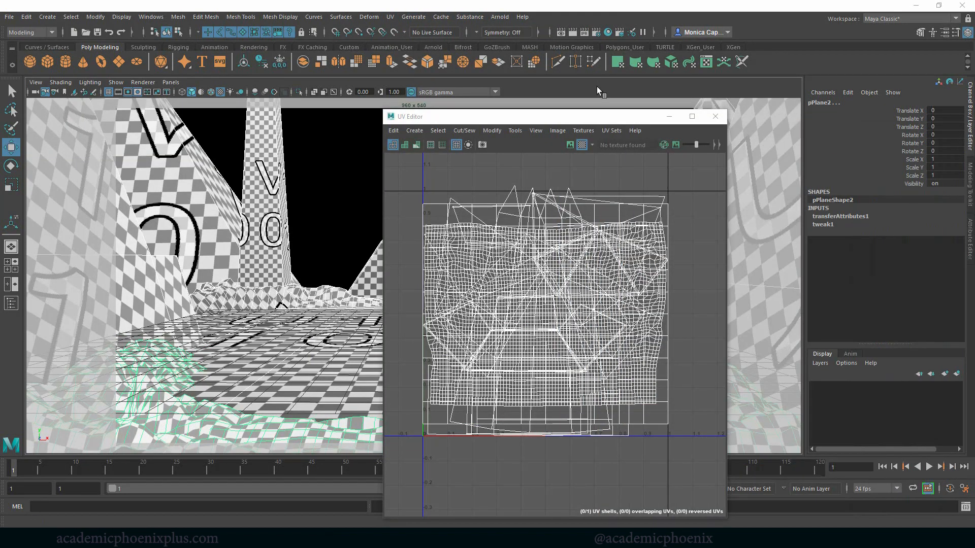
drag(650, 118, 974, 132)
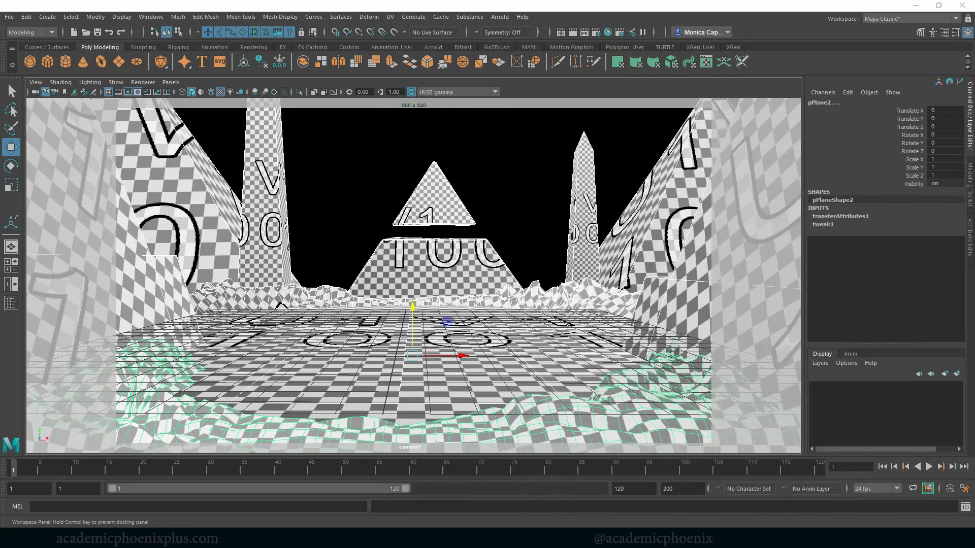